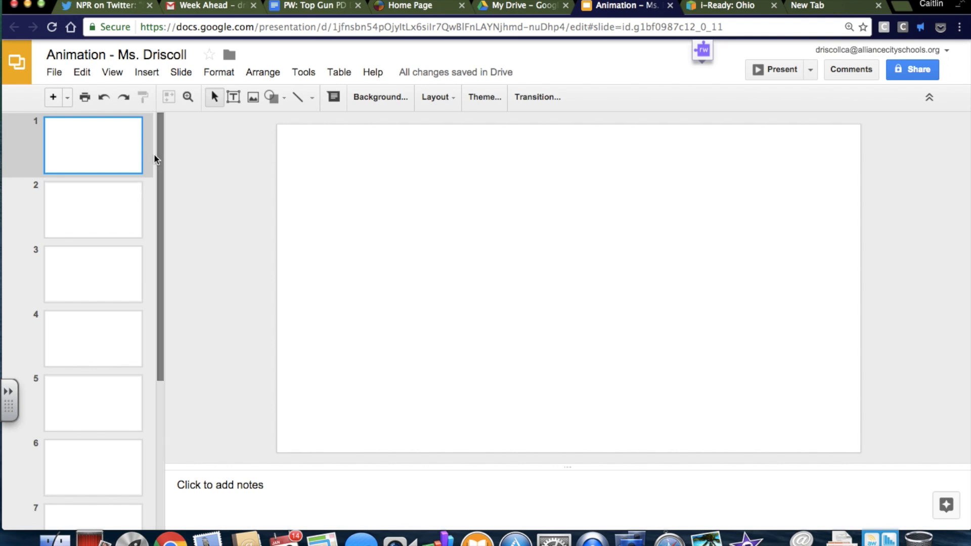
Step: Change slide 1's background colour from white to a grey swatch
{"action": "mouse_move", "coordinate": [155, 154]}
{"action": "left_mouse_down"}
{"action": "mouse_move", "coordinate": [158, 319]}
{"action": "mouse_move", "coordinate": [163, 147]}
{"action": "left_mouse_up"}
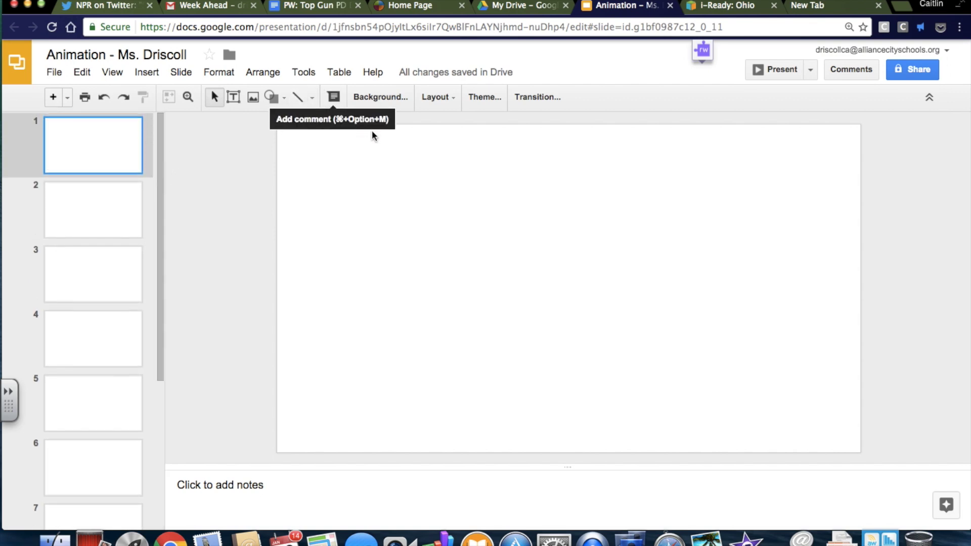
{"action": "left_click", "coordinate": [381, 96]}
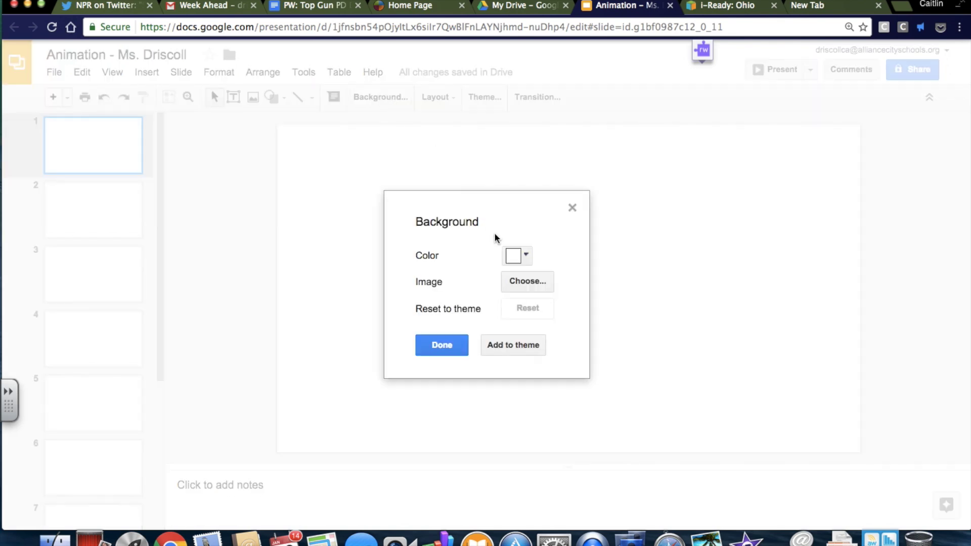
{"action": "left_click", "coordinate": [525, 256]}
{"action": "left_click", "coordinate": [560, 305]}
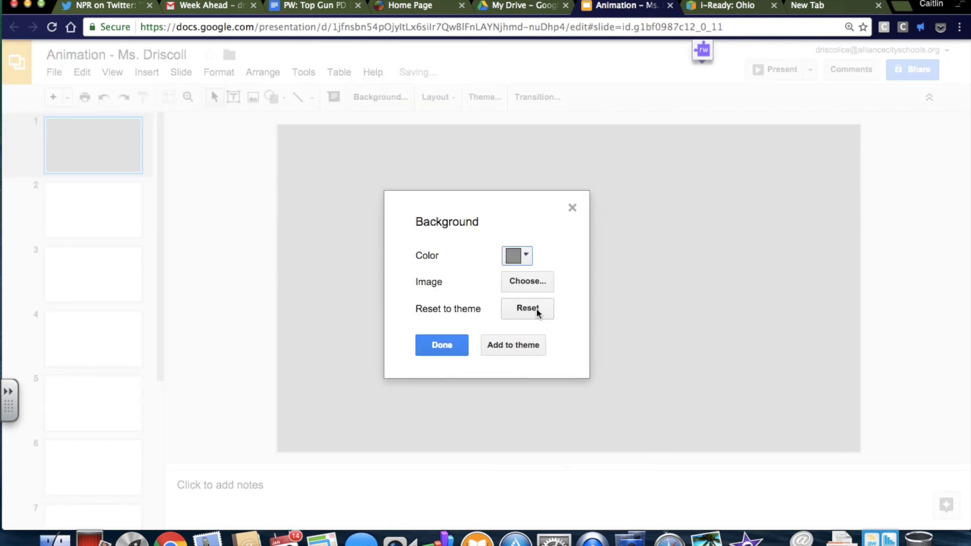
{"action": "left_click", "coordinate": [444, 344]}
Step: Draw a cloud shape on slide 1 and move it toward the upper right
{"action": "left_click", "coordinate": [142, 75]}
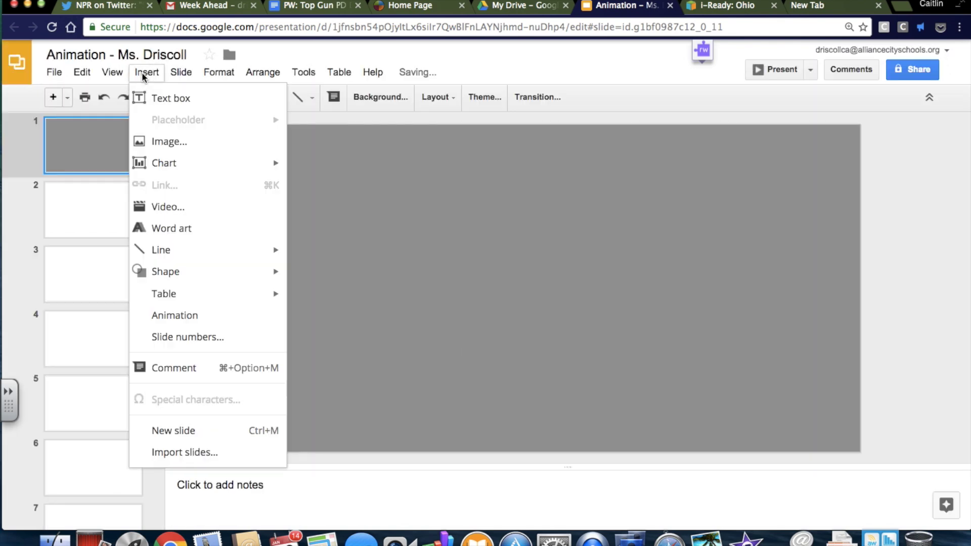
{"action": "mouse_move", "coordinate": [218, 284]}
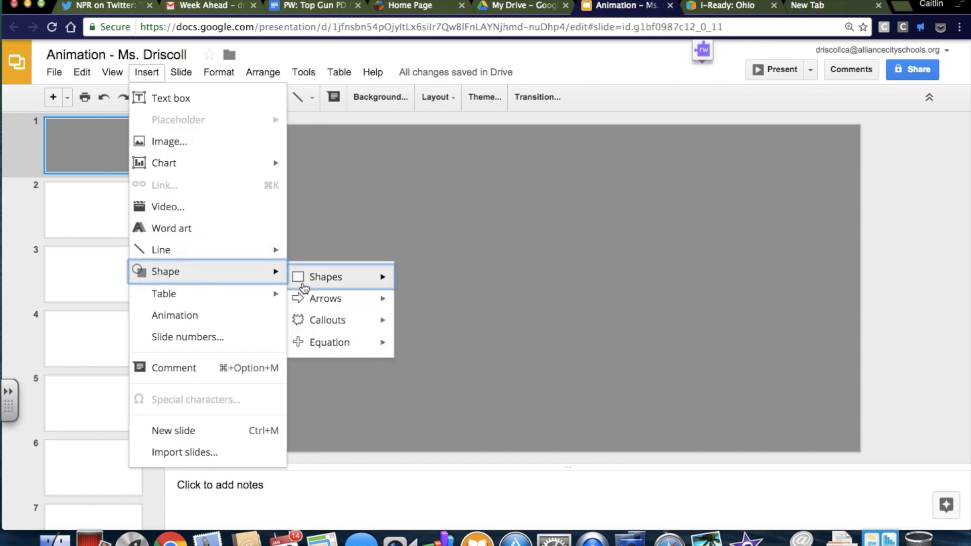
{"action": "mouse_move", "coordinate": [321, 282]}
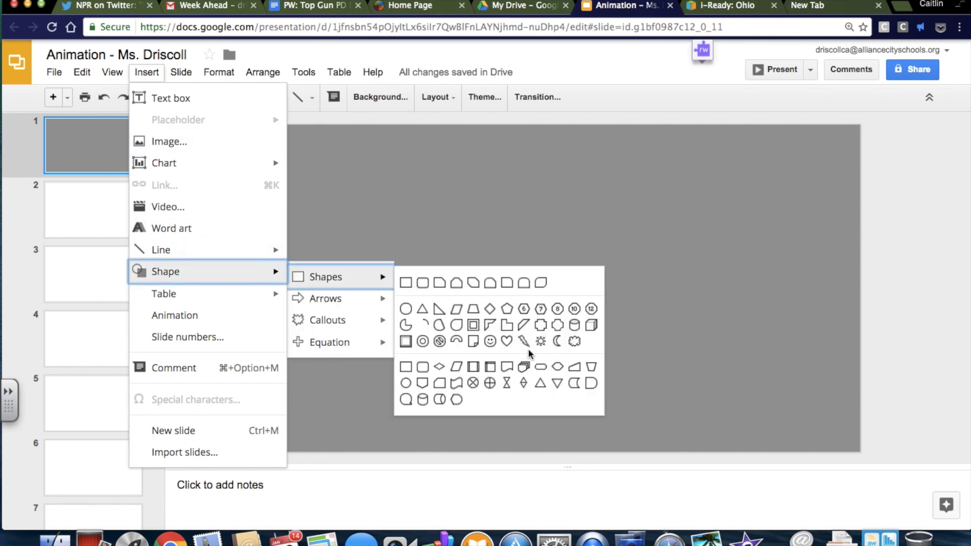
{"action": "left_click", "coordinate": [575, 342]}
{"action": "left_click_drag", "start_coordinate": [348, 161], "coordinate": [555, 275]}
{"action": "left_click_drag", "start_coordinate": [495, 210], "coordinate": [620, 206]}
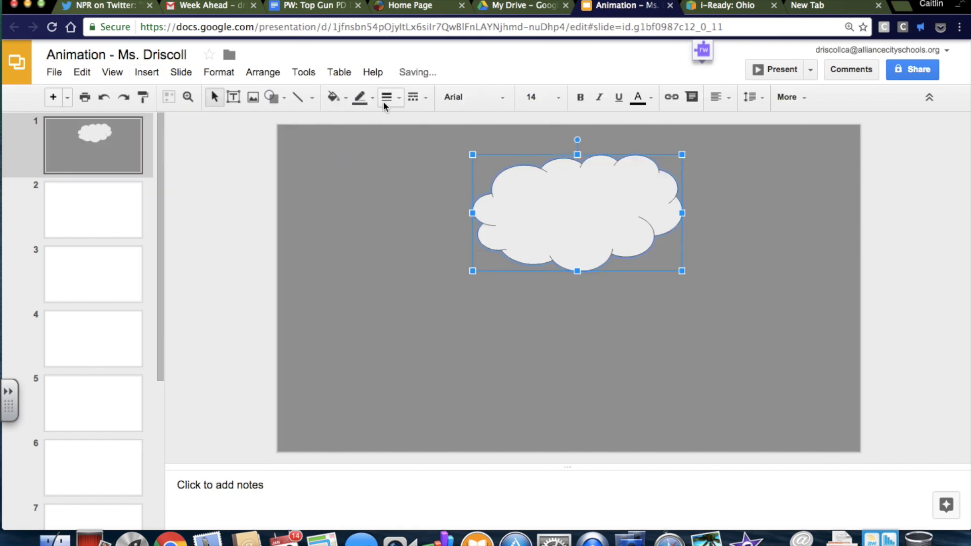
Step: Fill the cloud with light grey
{"action": "left_click", "coordinate": [346, 97]}
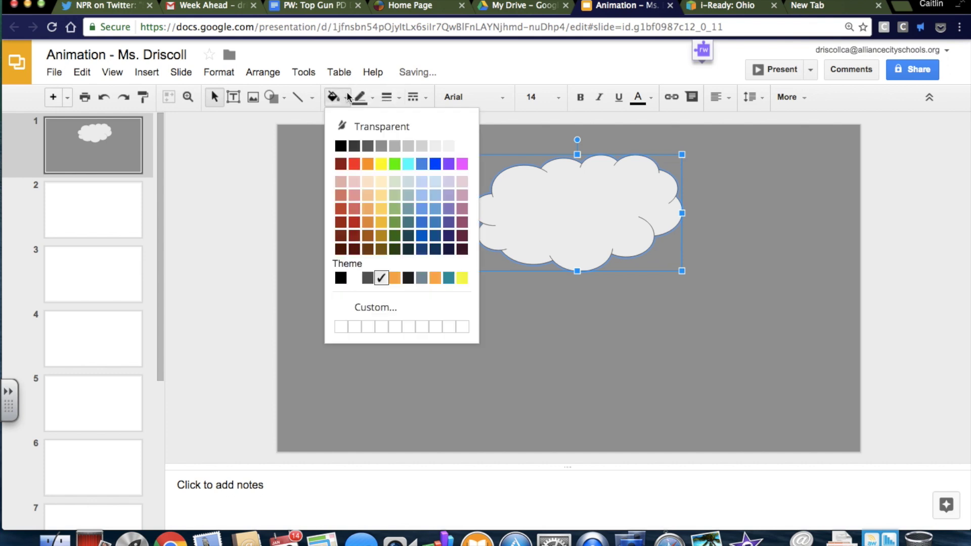
{"action": "left_click", "coordinate": [423, 146]}
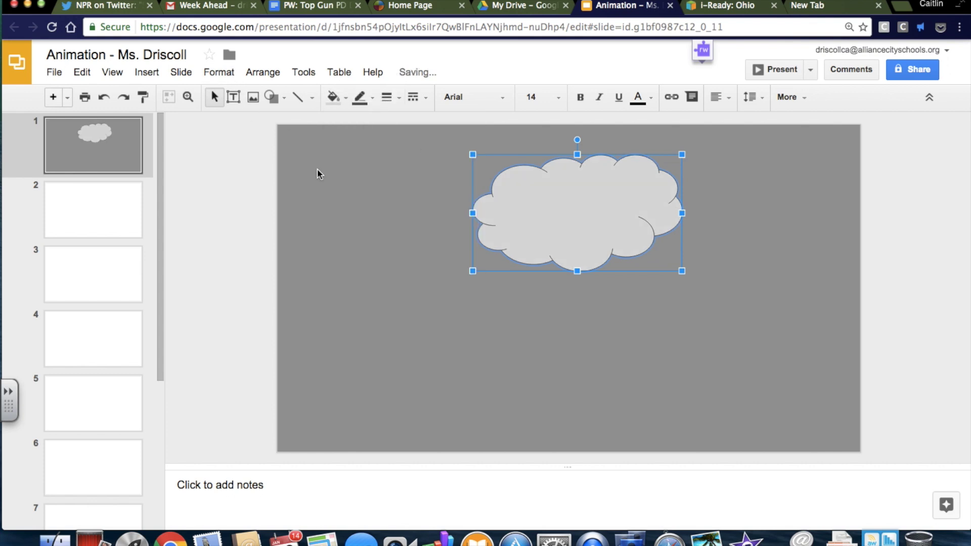
{"action": "left_click", "coordinate": [344, 182]}
Step: Draw a small snip-corner shape left of the cloud and rotate it like a drop
{"action": "left_click", "coordinate": [156, 74]}
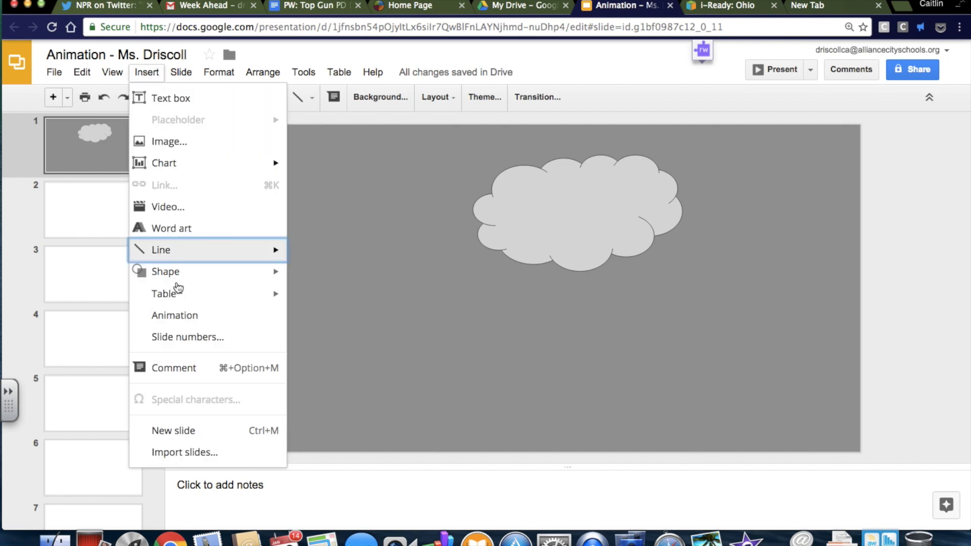
{"action": "mouse_move", "coordinate": [211, 273]}
{"action": "mouse_move", "coordinate": [328, 276]}
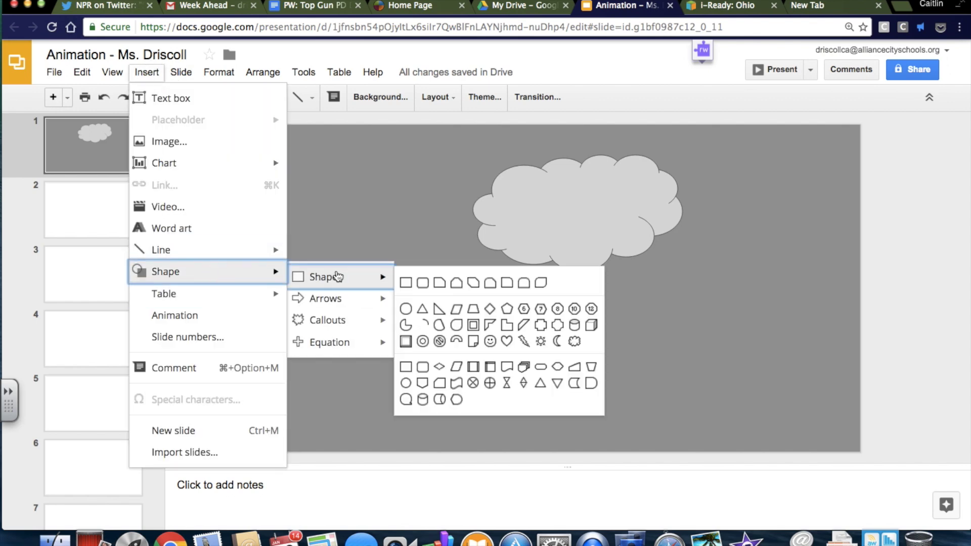
{"action": "left_click", "coordinate": [456, 326]}
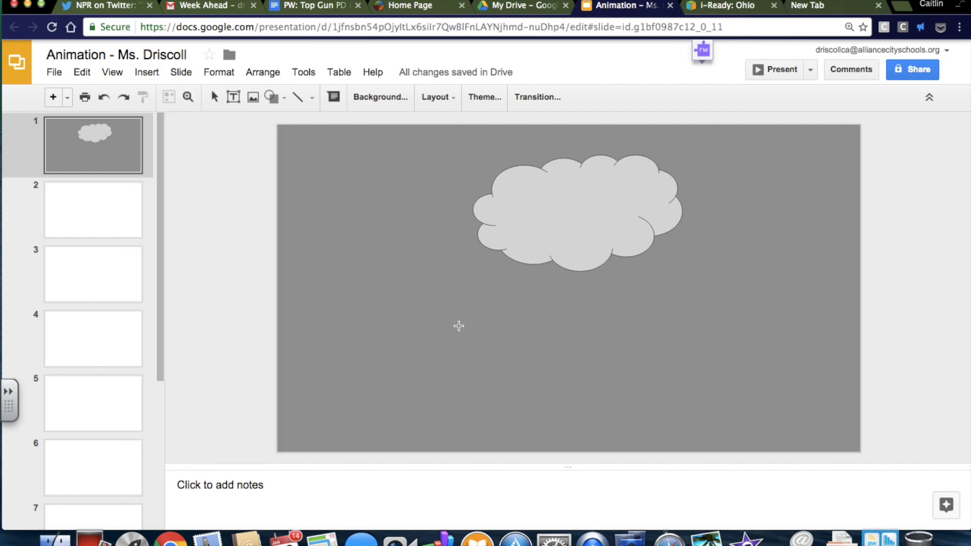
{"action": "left_click_drag", "start_coordinate": [387, 263], "coordinate": [423, 290]}
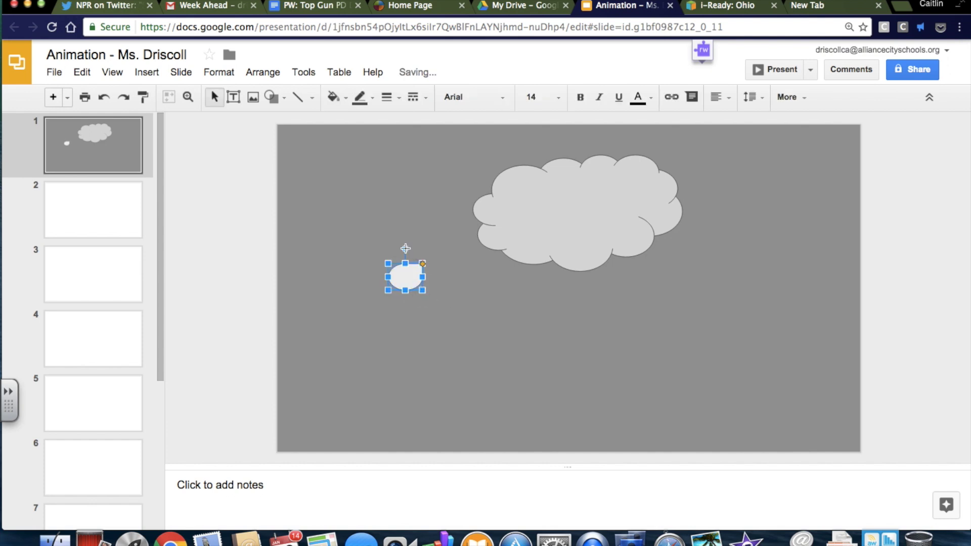
{"action": "left_click_drag", "start_coordinate": [405, 248], "coordinate": [364, 250]}
Step: Reshape the drop rounder and shorter, undoing an accidental enlargement
{"action": "left_click", "coordinate": [379, 260]}
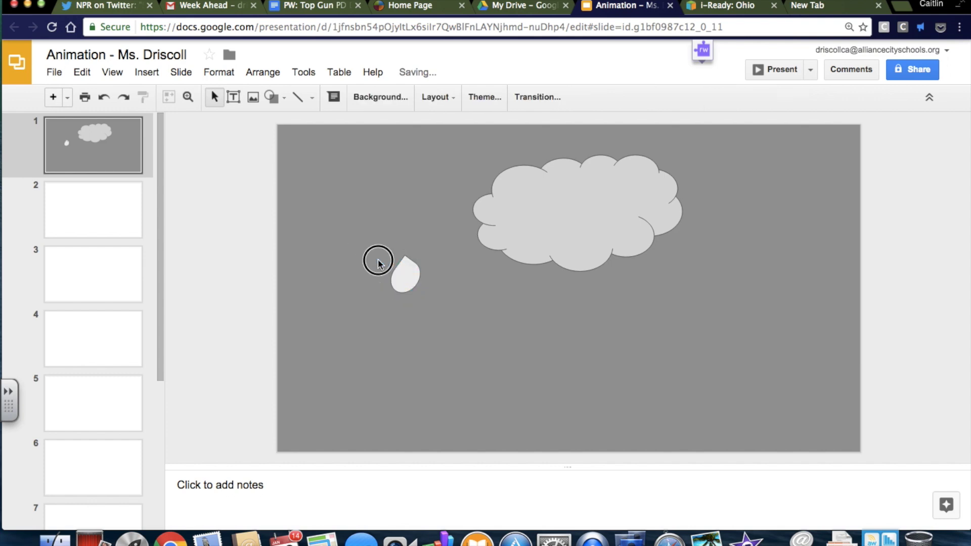
{"action": "left_click", "coordinate": [402, 271]}
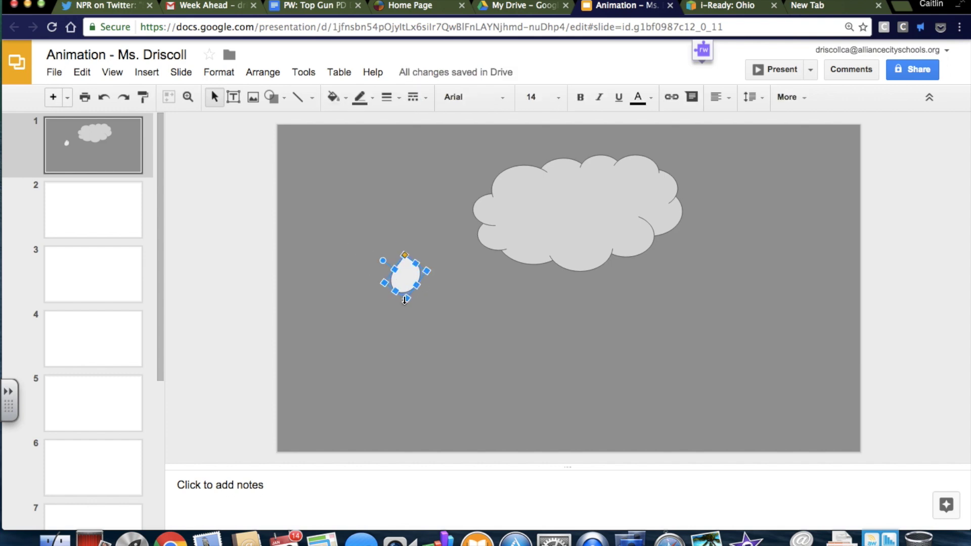
{"action": "left_click_drag", "start_coordinate": [406, 298], "coordinate": [415, 271]}
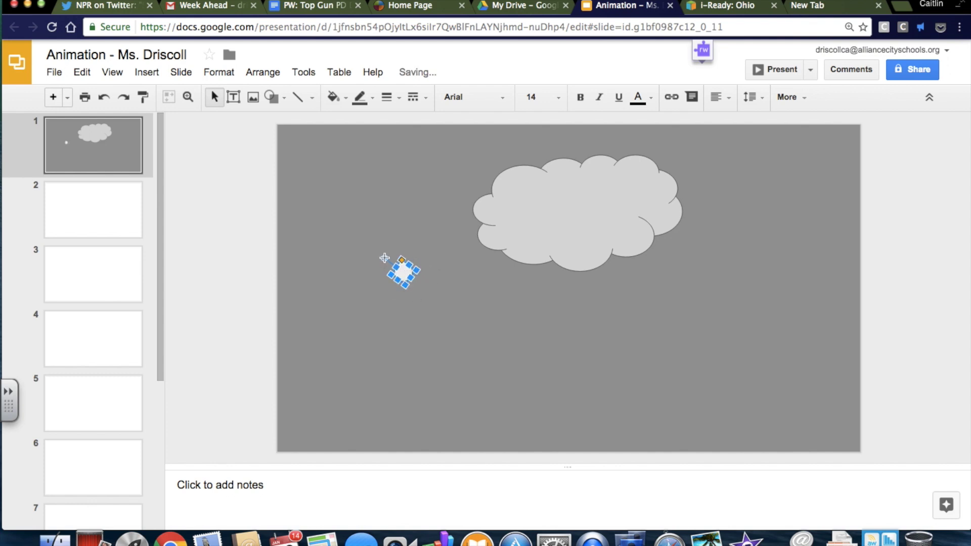
{"action": "left_click", "coordinate": [419, 237]}
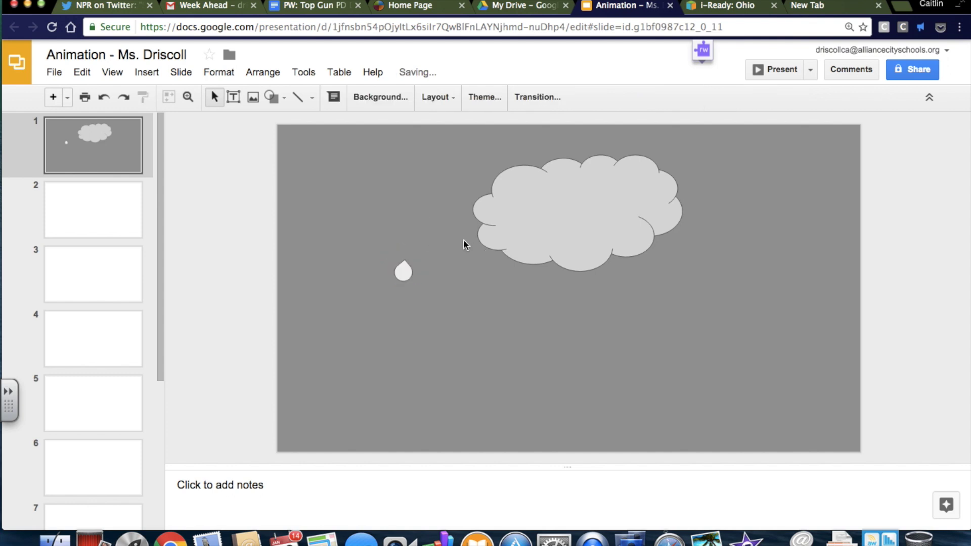
{"action": "left_click", "coordinate": [403, 271]}
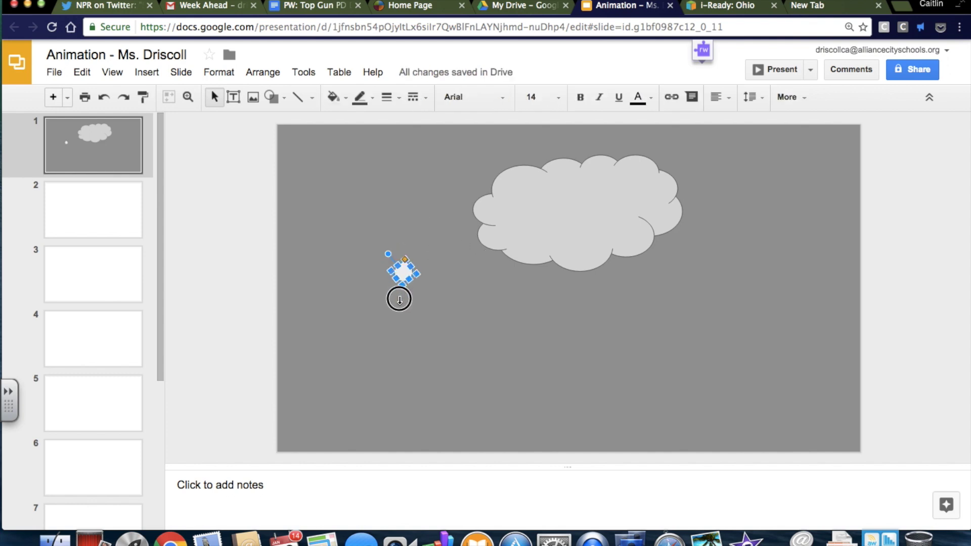
{"action": "left_click_drag", "start_coordinate": [399, 299], "coordinate": [400, 299]}
{"action": "left_click", "coordinate": [408, 254]}
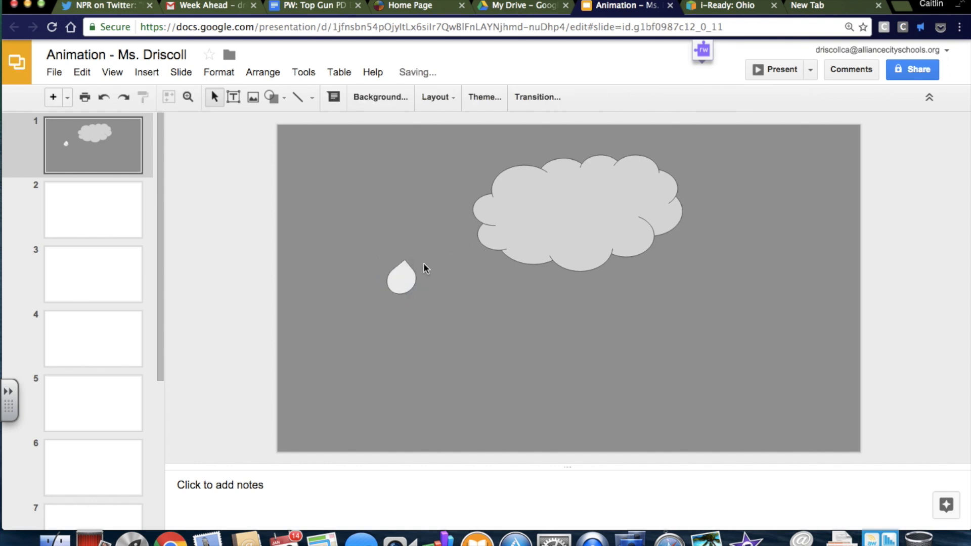
{"action": "key", "text": "super+z"}
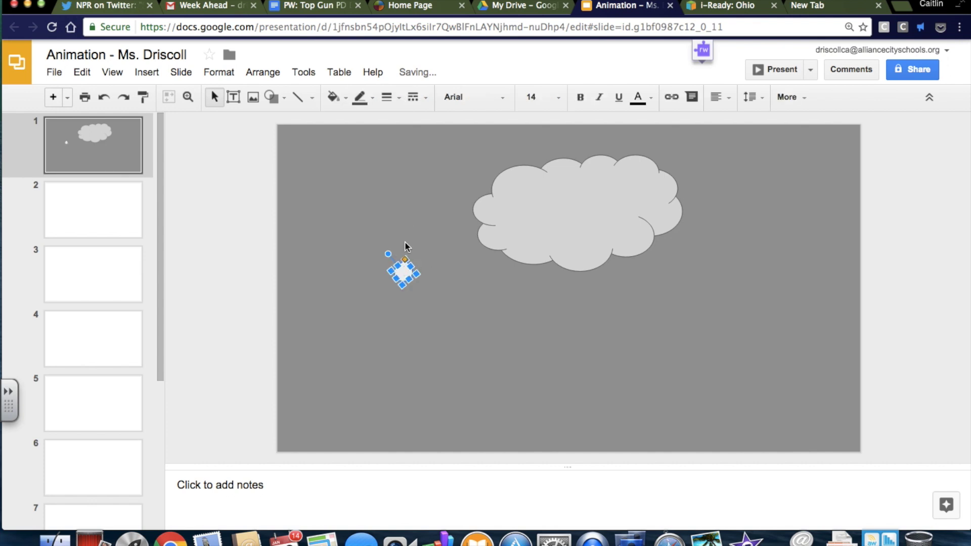
Step: Rotate the white drop back to an upright teardrop orientation
{"action": "left_click", "coordinate": [407, 247]}
{"action": "left_click", "coordinate": [402, 271]}
{"action": "left_click", "coordinate": [403, 271]}
{"action": "left_click_drag", "start_coordinate": [388, 254], "coordinate": [405, 242]}
{"action": "left_click", "coordinate": [405, 241]}
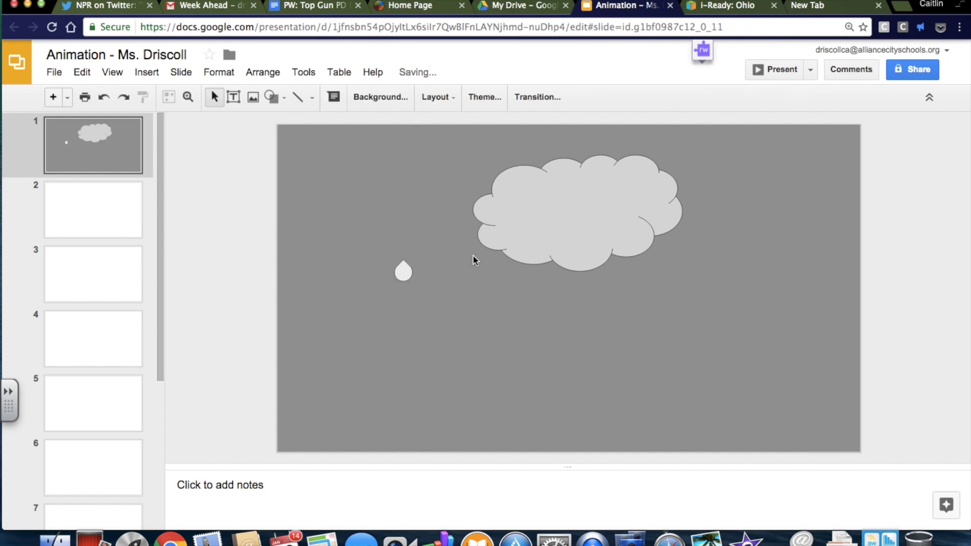
Step: Fill the raindrop with cornflower blue
{"action": "left_click", "coordinate": [402, 271]}
{"action": "left_click", "coordinate": [338, 99]}
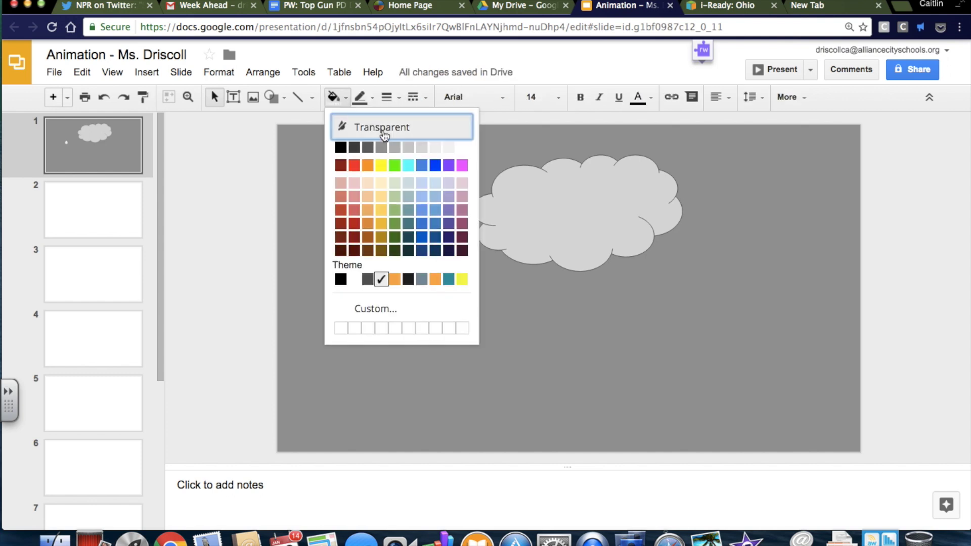
{"action": "left_click", "coordinate": [423, 164]}
{"action": "left_click", "coordinate": [396, 248]}
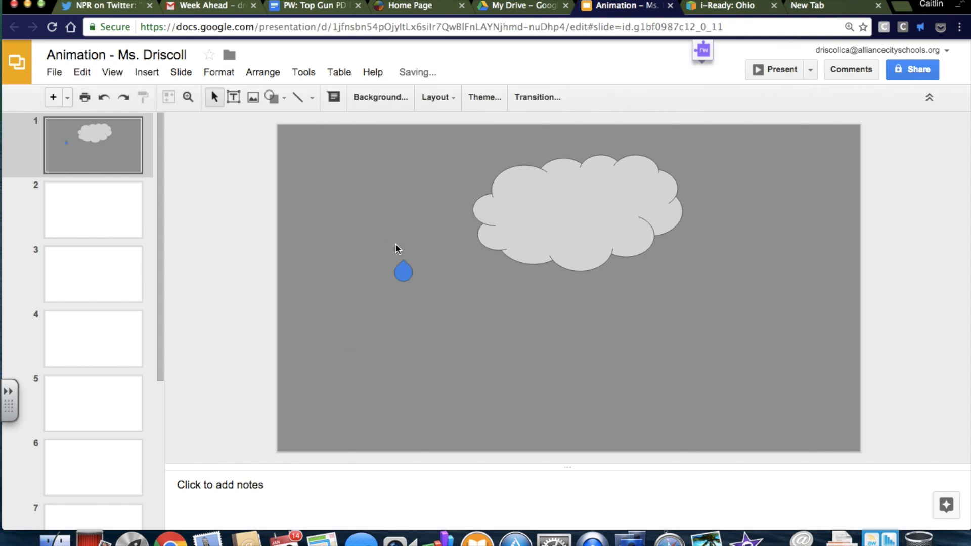
Step: Copy the blue raindrop and place a pasted copy under the cloud
{"action": "left_click", "coordinate": [403, 267]}
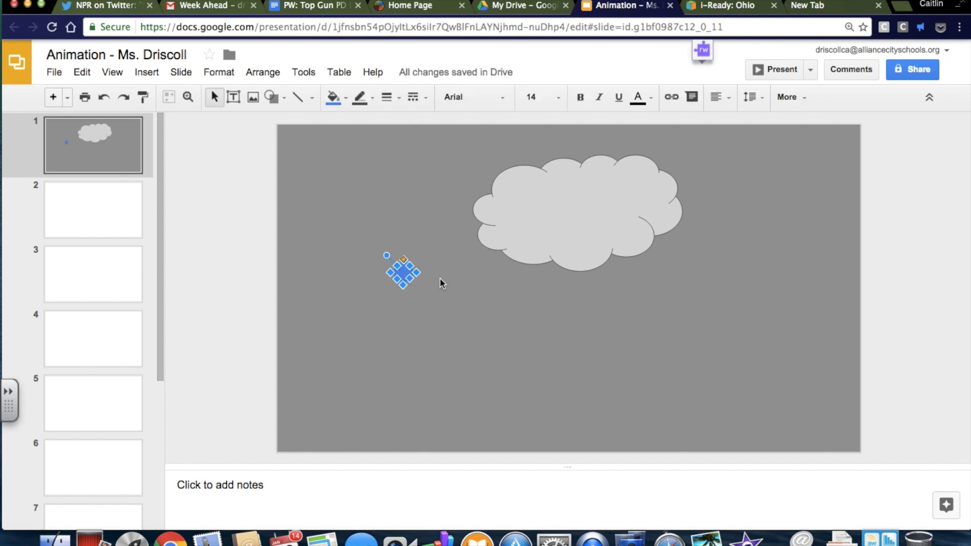
{"action": "right_click", "coordinate": [452, 335]}
{"action": "left_click", "coordinate": [424, 335]}
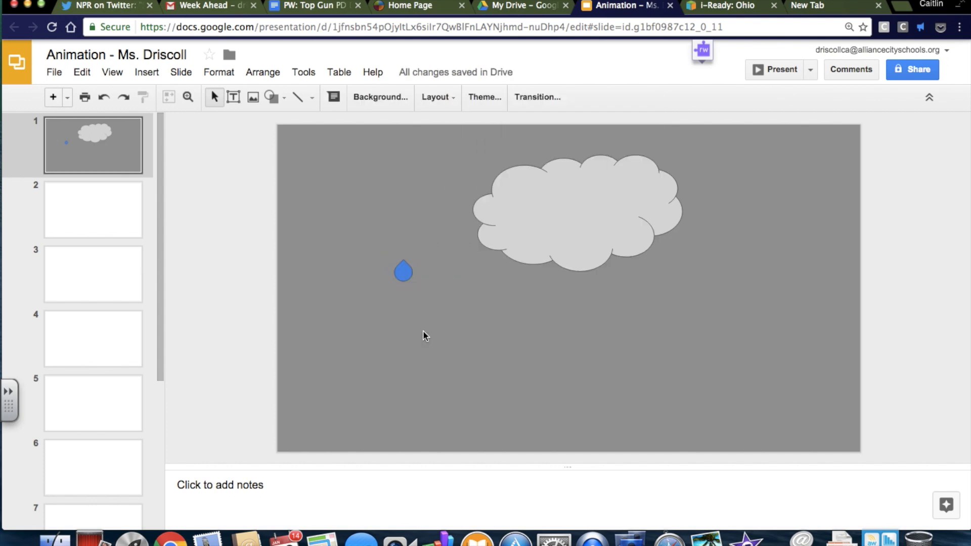
{"action": "key", "text": "ctrl+z"}
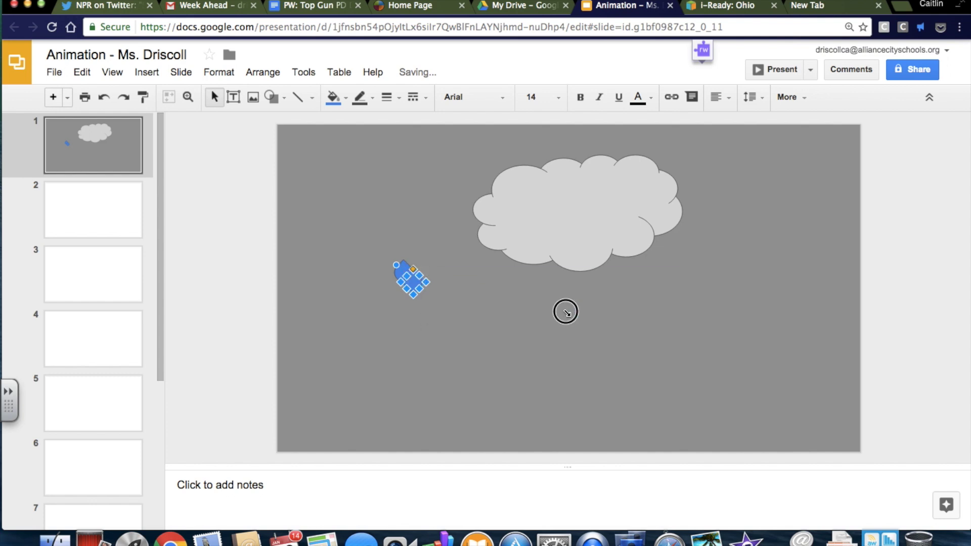
{"action": "key", "text": "ctrl+v"}
{"action": "left_click_drag", "start_coordinate": [412, 277], "coordinate": [521, 285]}
{"action": "left_click", "coordinate": [450, 277]}
Step: Paste more copies and arrange five blue drops scattered beneath the cloud
{"action": "key", "text": "ctrl+v"}
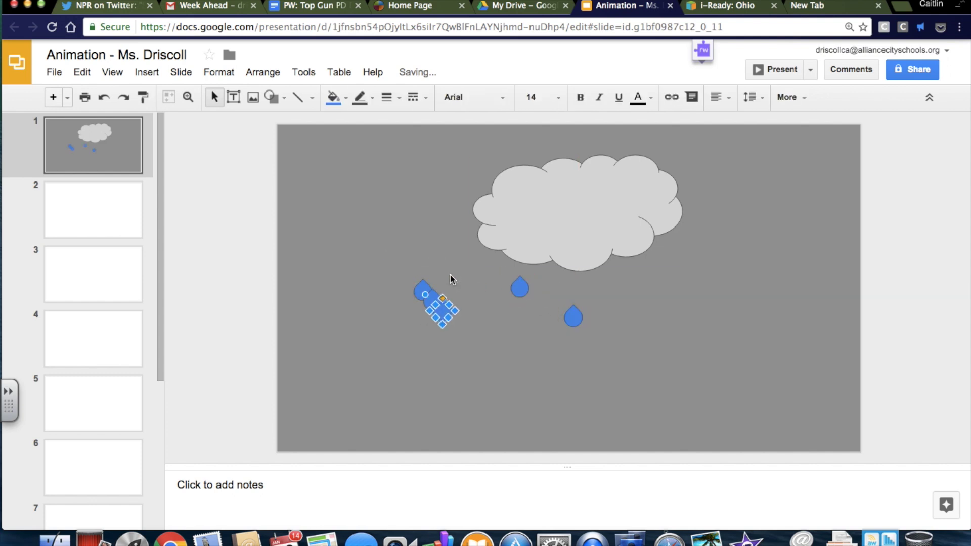
{"action": "left_click_drag", "start_coordinate": [455, 310], "coordinate": [610, 286]}
{"action": "left_click", "coordinate": [440, 257]}
{"action": "left_click_drag", "start_coordinate": [435, 302], "coordinate": [513, 343]}
{"action": "left_click", "coordinate": [422, 291]}
{"action": "left_click_drag", "start_coordinate": [626, 340], "coordinate": [620, 351]}
{"action": "left_click", "coordinate": [670, 303]}
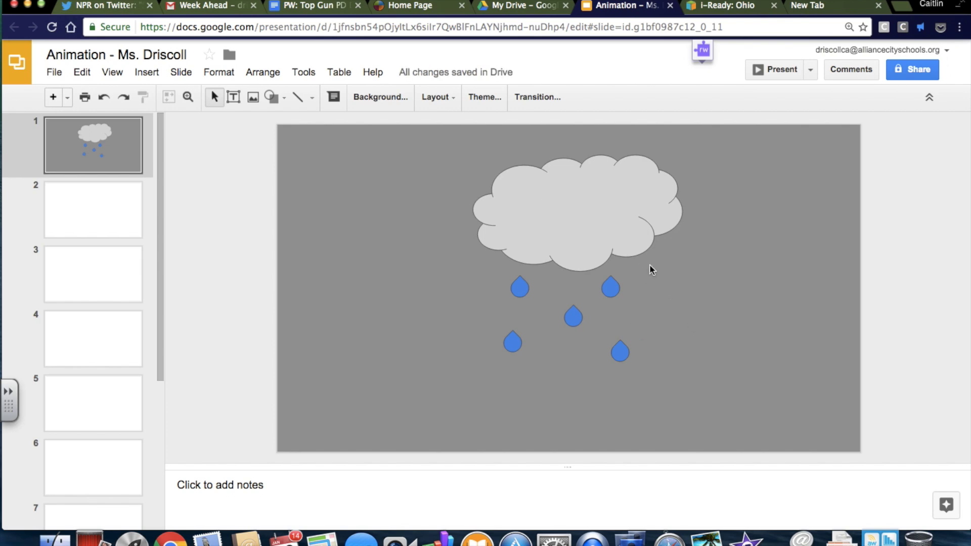
Step: Set slide 2's background to the same darker grey used on slide 1
{"action": "left_click", "coordinate": [74, 218]}
{"action": "left_click", "coordinate": [381, 99]}
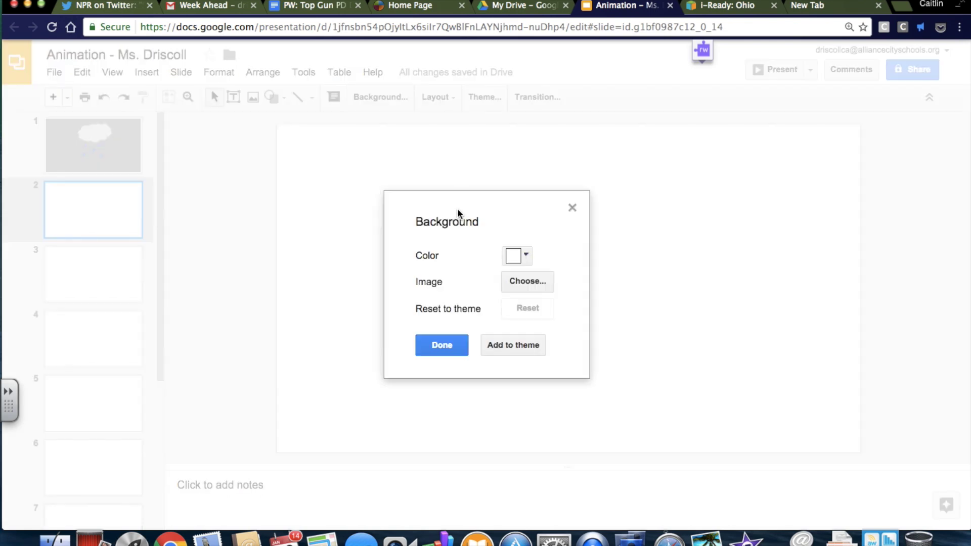
{"action": "left_click", "coordinate": [518, 256]}
{"action": "left_click", "coordinate": [573, 304]}
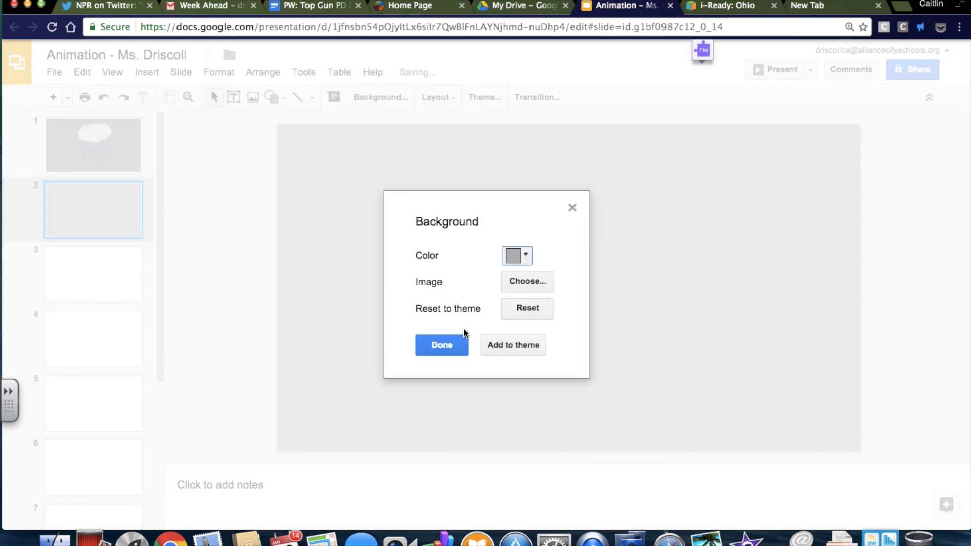
{"action": "left_click", "coordinate": [523, 256]}
{"action": "left_click", "coordinate": [560, 305]}
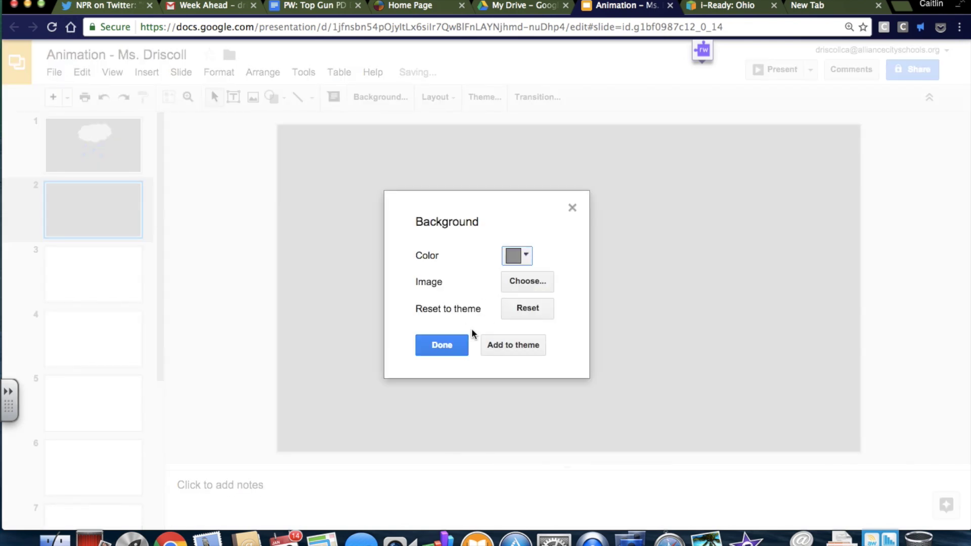
{"action": "left_click", "coordinate": [447, 346]}
{"action": "left_click", "coordinate": [95, 154]}
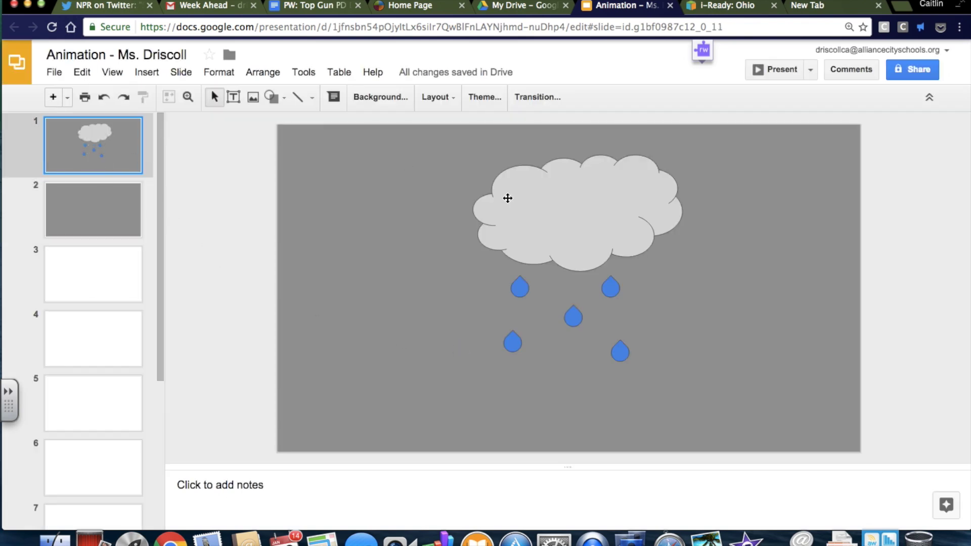
Step: Select the cloud together with all five raindrops on slide 1
{"action": "left_click_drag", "start_coordinate": [442, 140], "coordinate": [707, 382]}
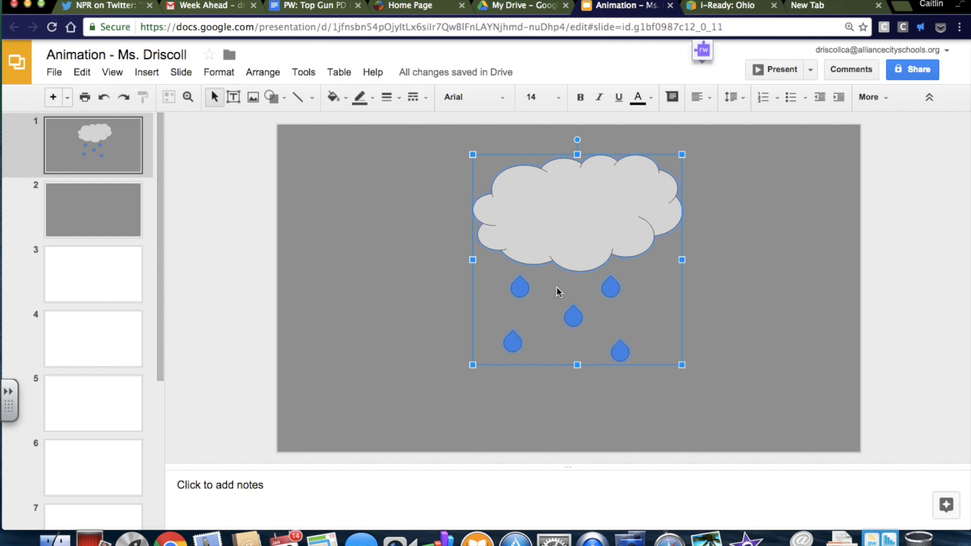
{"action": "left_click", "coordinate": [754, 216]}
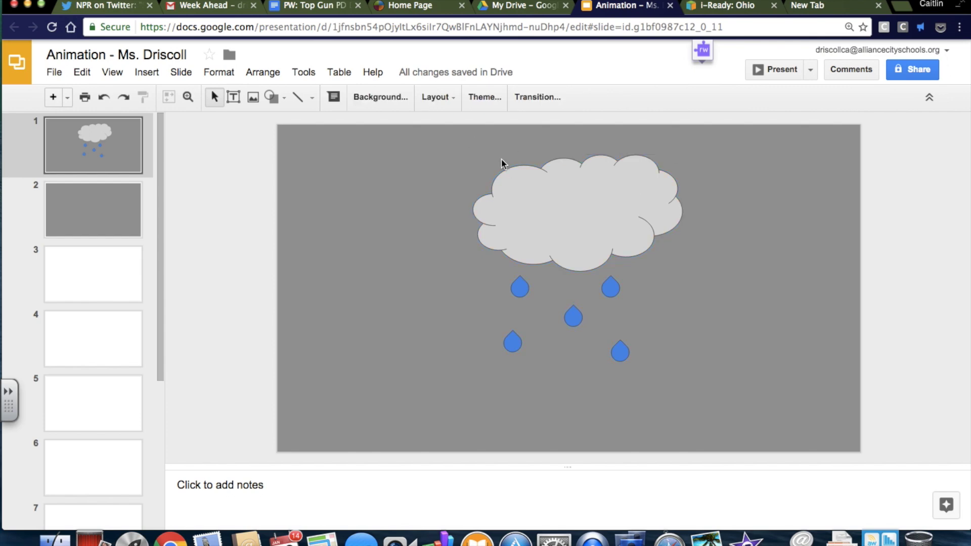
{"action": "left_click", "coordinate": [551, 196]}
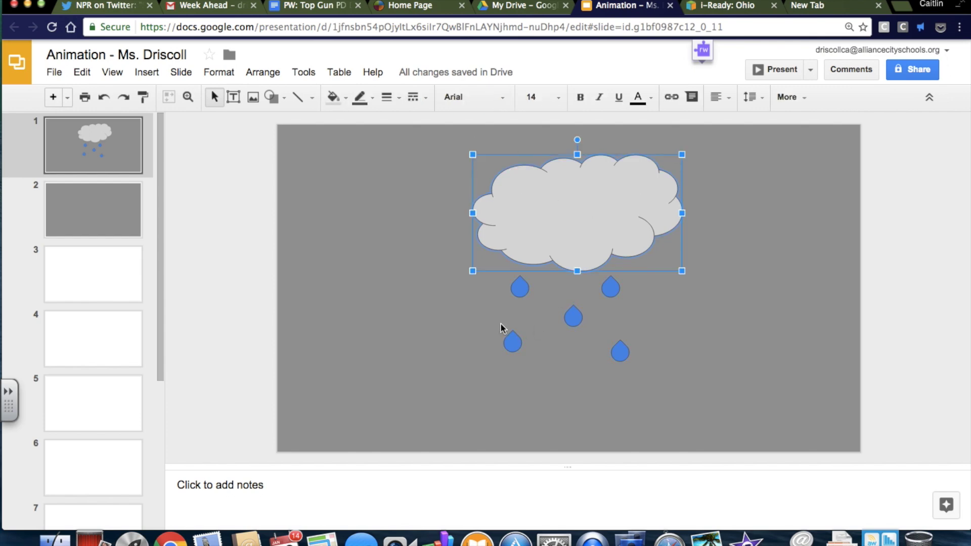
{"action": "left_click", "coordinate": [512, 342]}
{"action": "left_click", "coordinate": [572, 317]}
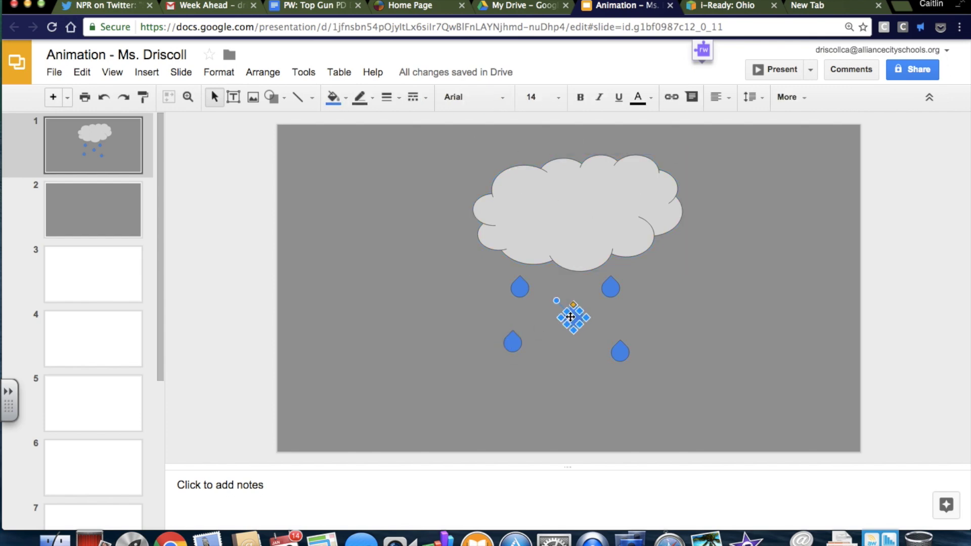
{"action": "left_click", "coordinate": [609, 291]}
{"action": "left_click", "coordinate": [620, 353]}
{"action": "left_click", "coordinate": [718, 272]}
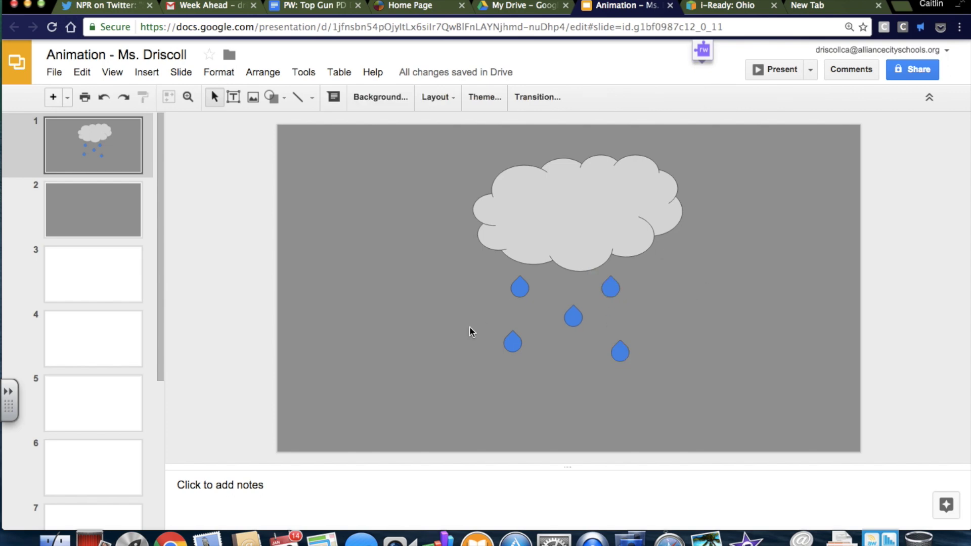
{"action": "left_click_drag", "start_coordinate": [550, 298], "coordinate": [683, 373]}
{"action": "left_click", "coordinate": [431, 284]}
{"action": "left_click_drag", "start_coordinate": [445, 149], "coordinate": [672, 367]}
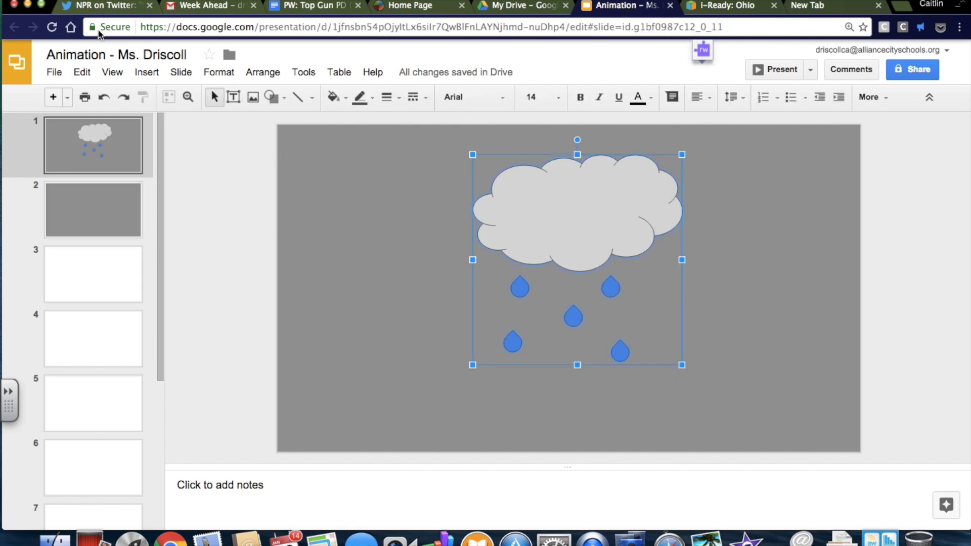
Step: Copy the cloud and raindrops via Edit > Copy and paste them onto slide 2
{"action": "left_click", "coordinate": [91, 72]}
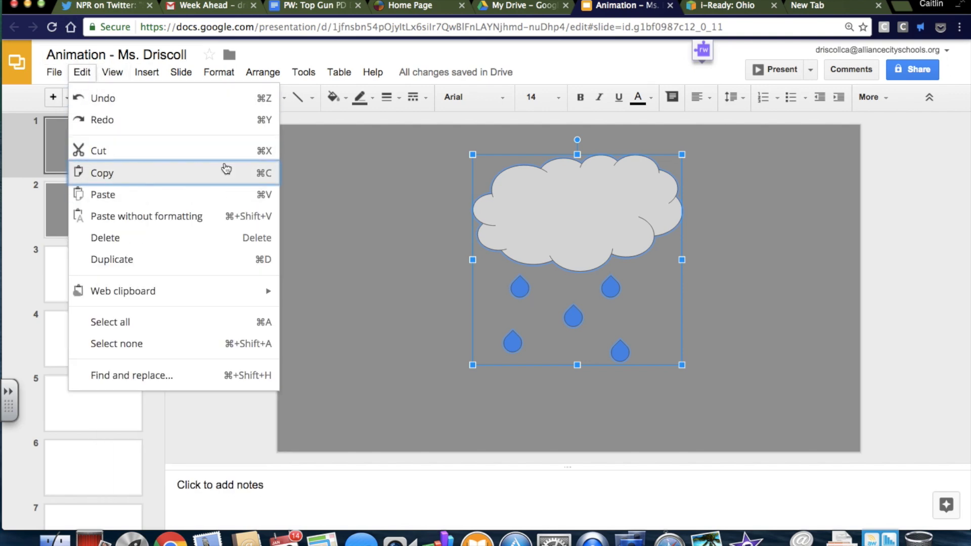
{"action": "left_click", "coordinate": [417, 208]}
{"action": "left_click", "coordinate": [114, 208]}
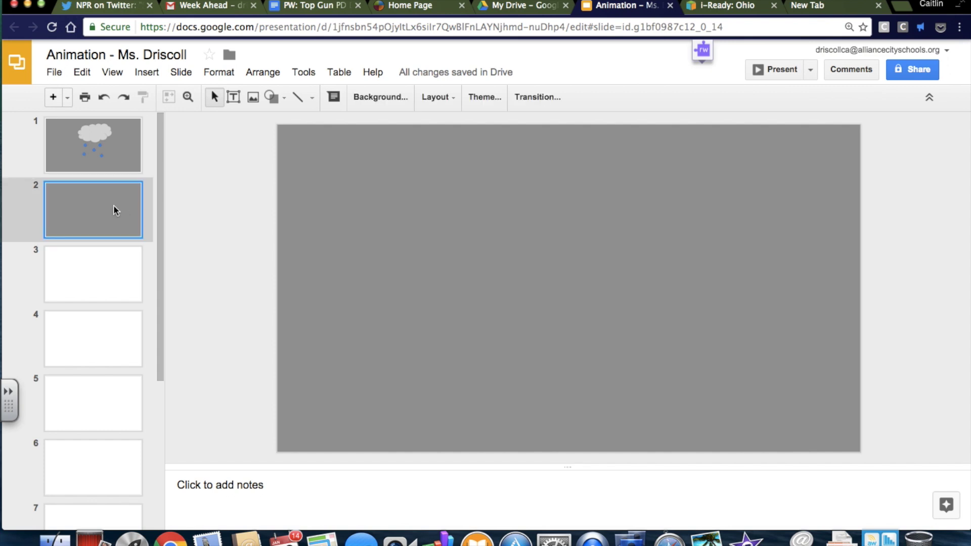
{"action": "key", "text": "ctrl+v"}
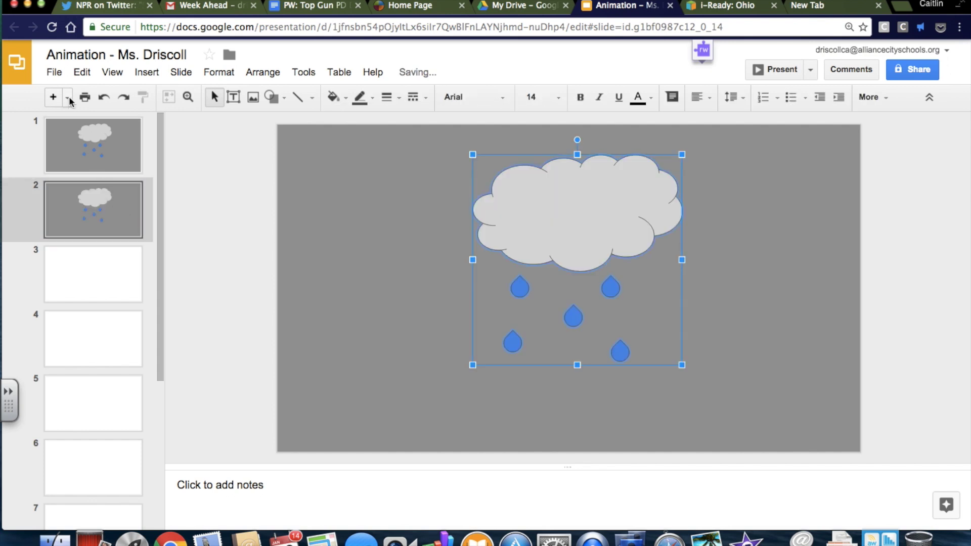
{"action": "left_click", "coordinate": [77, 73]}
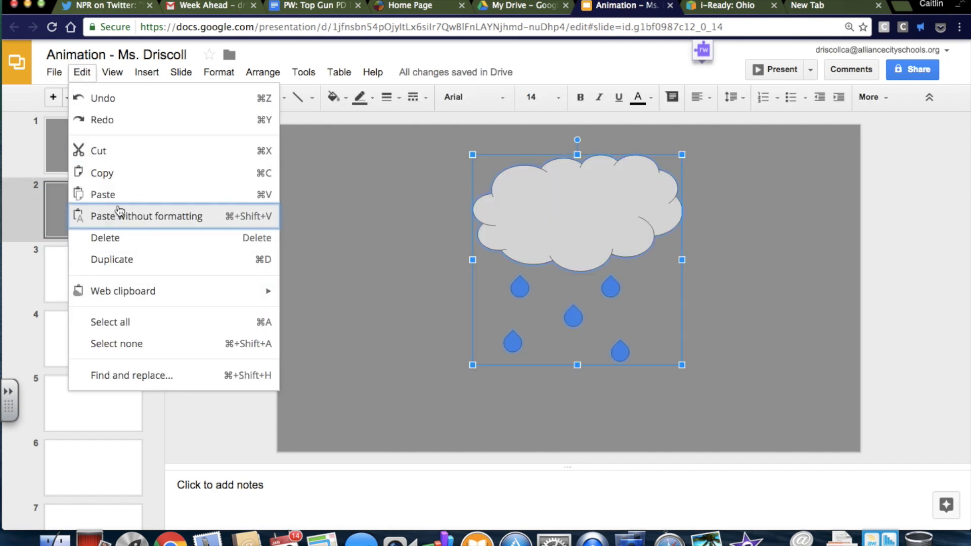
Step: Flip between slides 1 and 2 to compare the two rain scenes
{"action": "left_click", "coordinate": [444, 213]}
{"action": "left_click", "coordinate": [138, 142]}
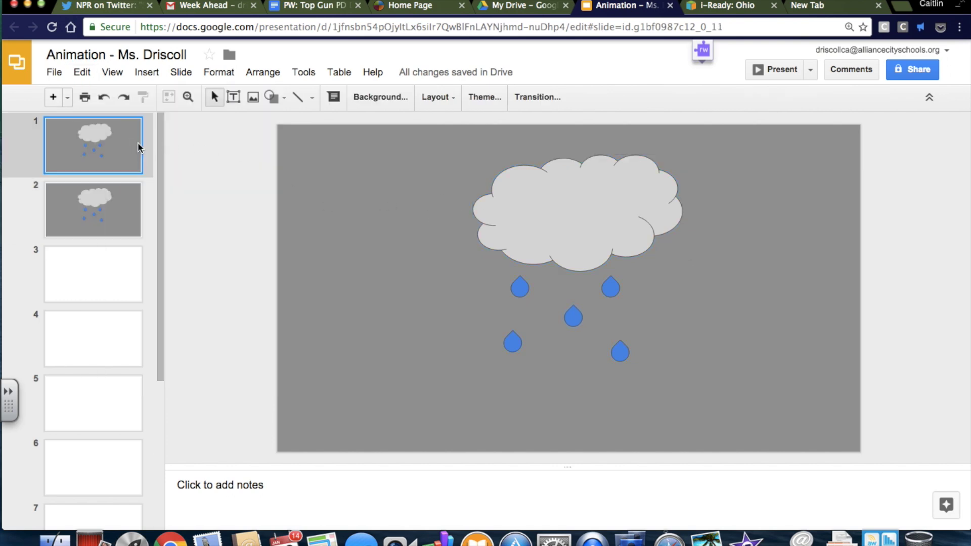
{"action": "left_click", "coordinate": [133, 204]}
{"action": "left_click", "coordinate": [126, 141]}
{"action": "left_click", "coordinate": [126, 199]}
{"action": "left_click", "coordinate": [126, 152]}
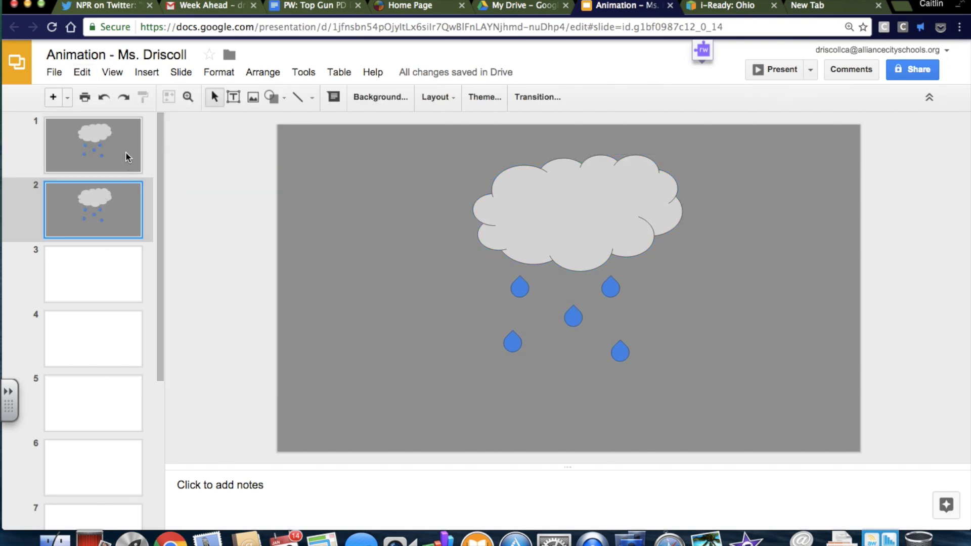
{"action": "left_click", "coordinate": [130, 226]}
{"action": "left_click", "coordinate": [123, 157]}
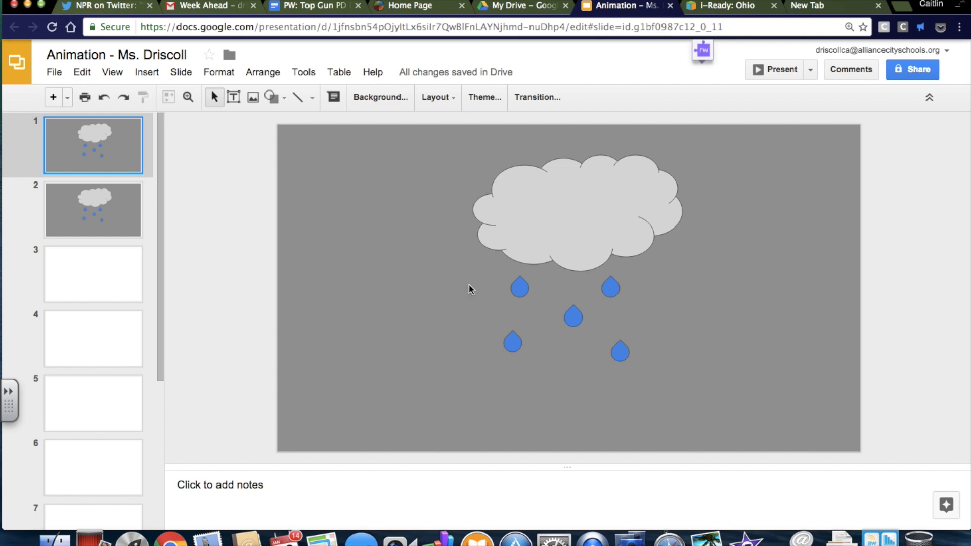
Step: Move slide 1's five raindrops further below the cloud and compare against slide 2
{"action": "left_click_drag", "start_coordinate": [470, 285], "coordinate": [680, 362]}
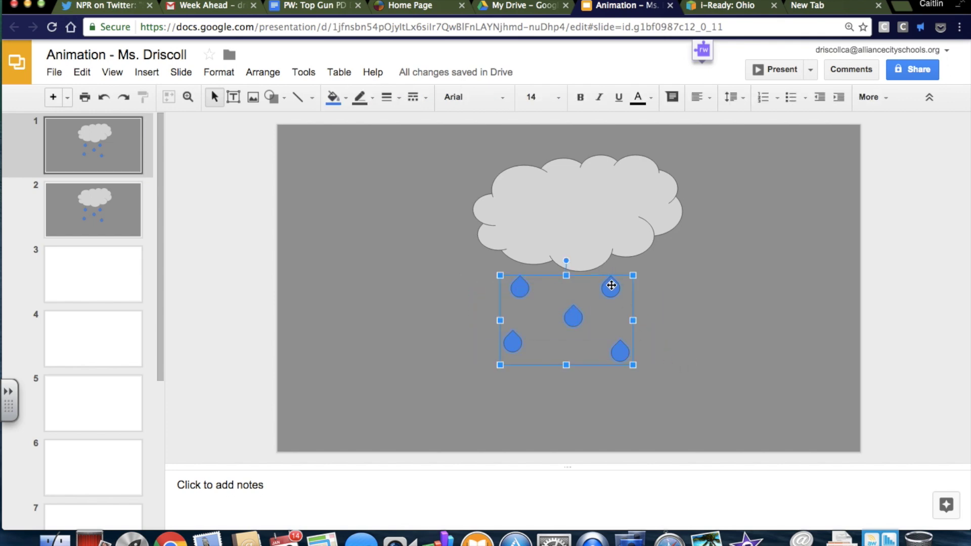
{"action": "left_click_drag", "start_coordinate": [611, 285], "coordinate": [613, 314]}
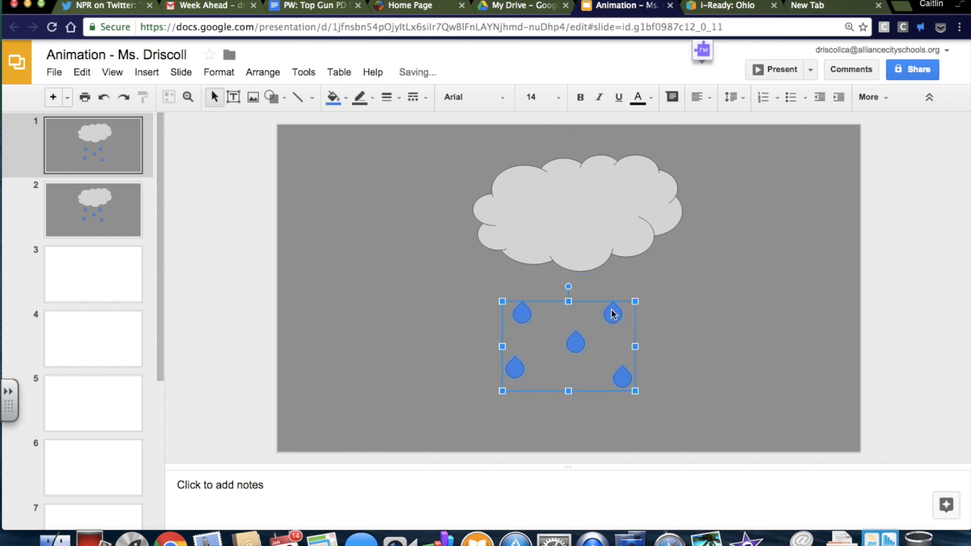
{"action": "left_click", "coordinate": [675, 280]}
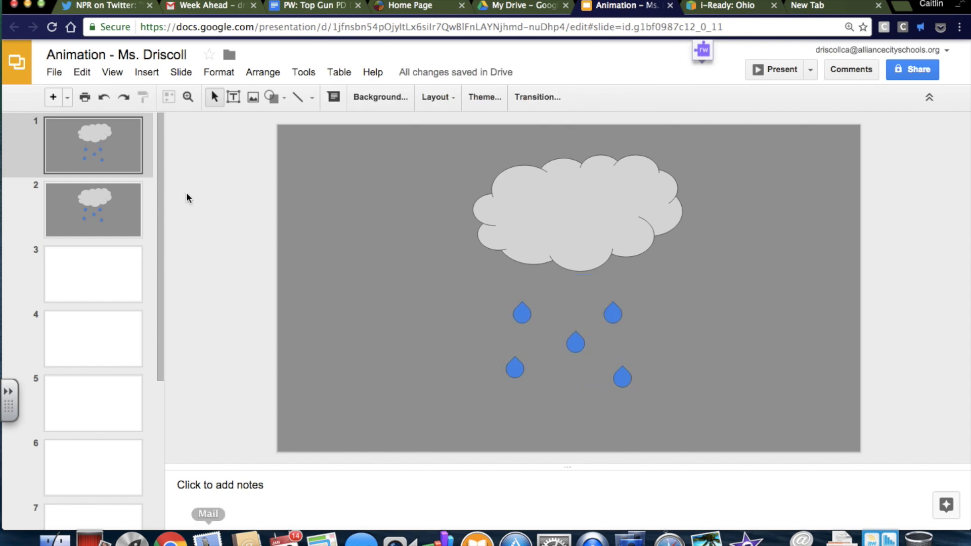
{"action": "left_click", "coordinate": [105, 196]}
{"action": "left_click", "coordinate": [106, 151]}
{"action": "left_click", "coordinate": [107, 219]}
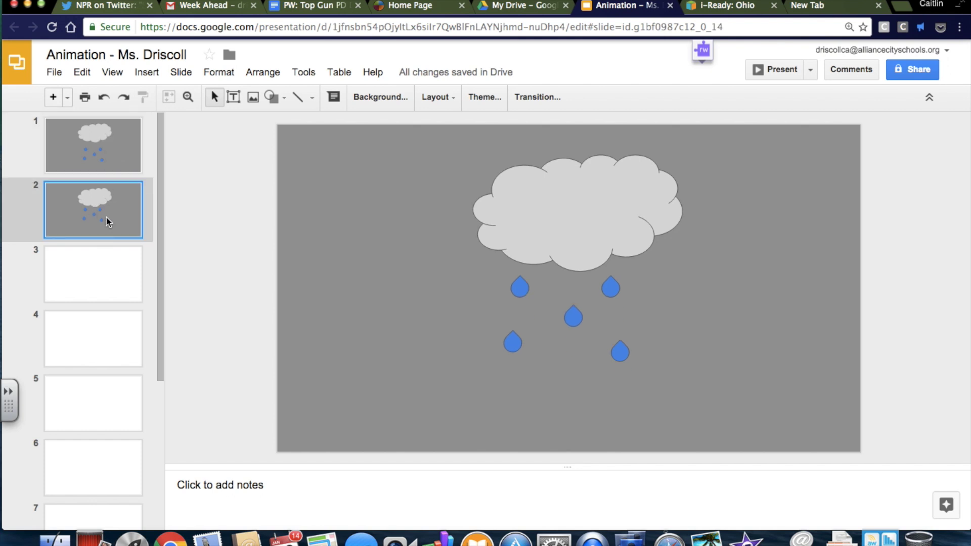
{"action": "left_click", "coordinate": [104, 136]}
{"action": "left_click", "coordinate": [104, 190]}
{"action": "left_click", "coordinate": [125, 153]}
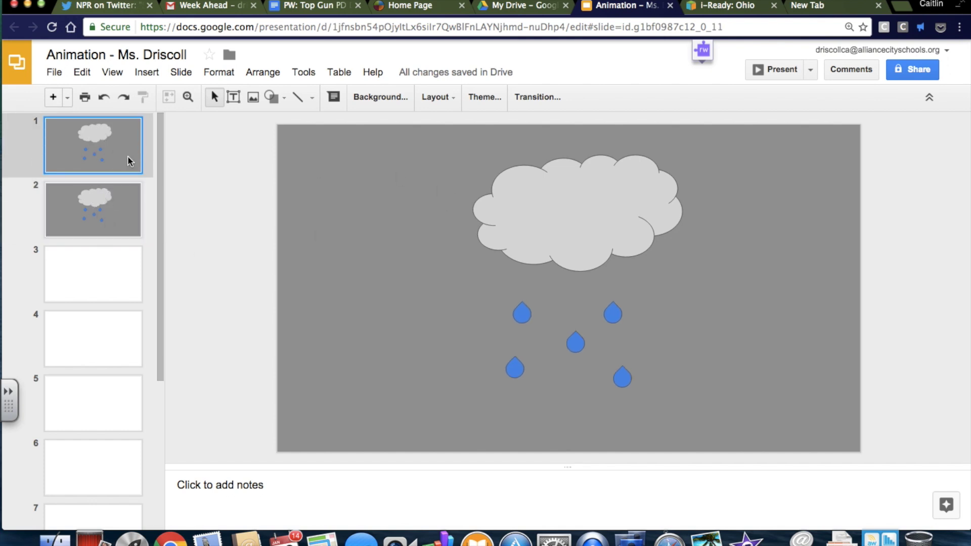
Step: Reorder the filmstrip so the slide with lower raindrops comes second
{"action": "key", "text": "ctrl+z"}
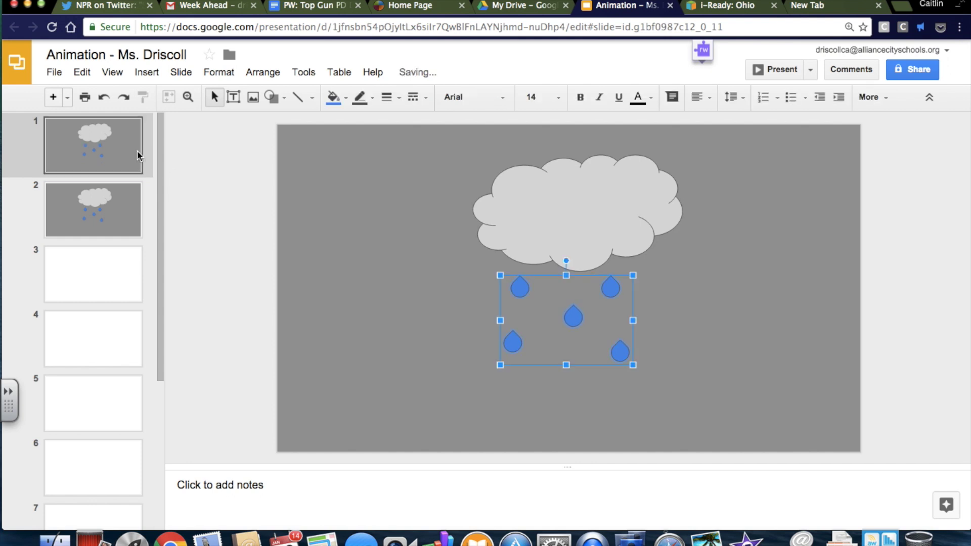
{"action": "left_click", "coordinate": [104, 97]}
{"action": "left_click_drag", "start_coordinate": [83, 132], "coordinate": [63, 227]}
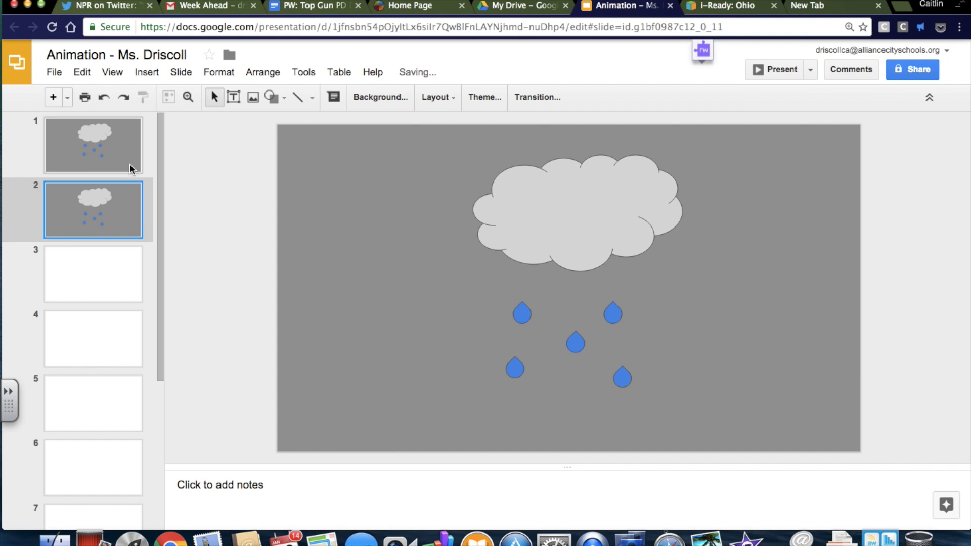
{"action": "left_click", "coordinate": [130, 169]}
{"action": "left_click", "coordinate": [118, 226]}
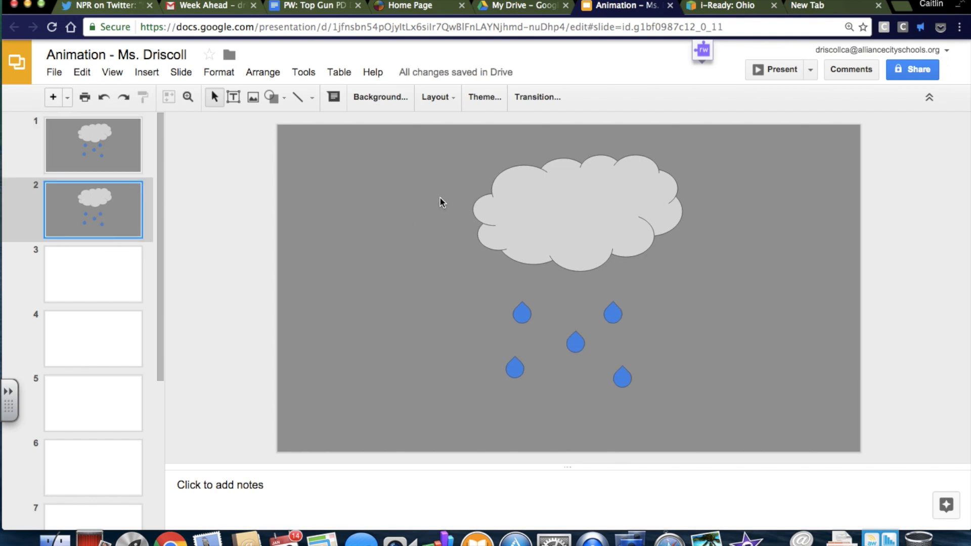
{"action": "left_click_drag", "start_coordinate": [444, 167], "coordinate": [681, 390]}
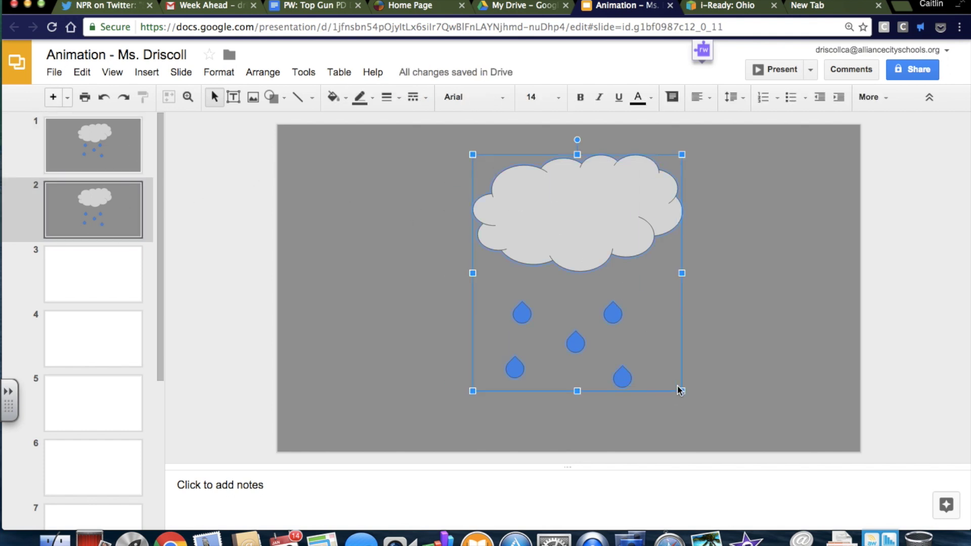
Step: Give blank slide 3 a grey background
{"action": "left_click", "coordinate": [112, 260]}
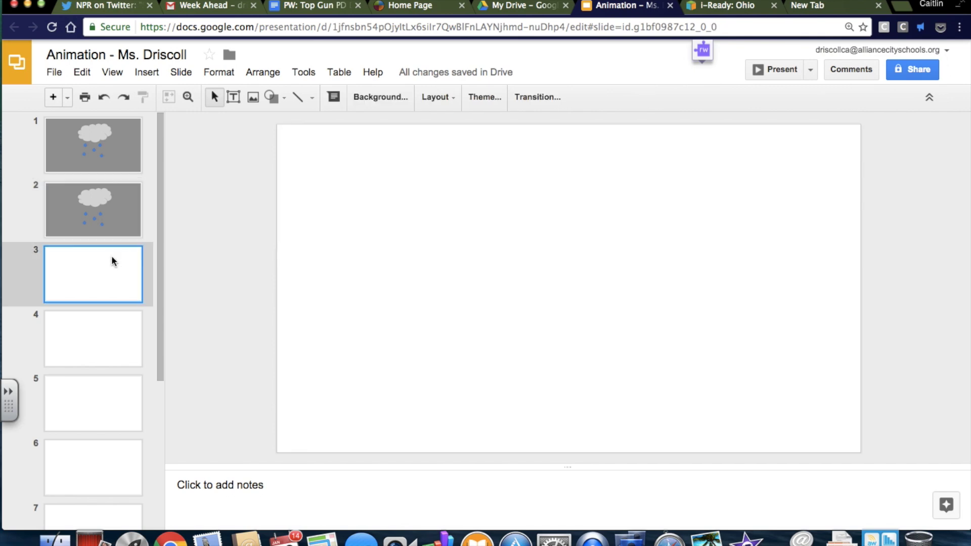
{"action": "left_click", "coordinate": [393, 103]}
{"action": "left_click", "coordinate": [521, 254]}
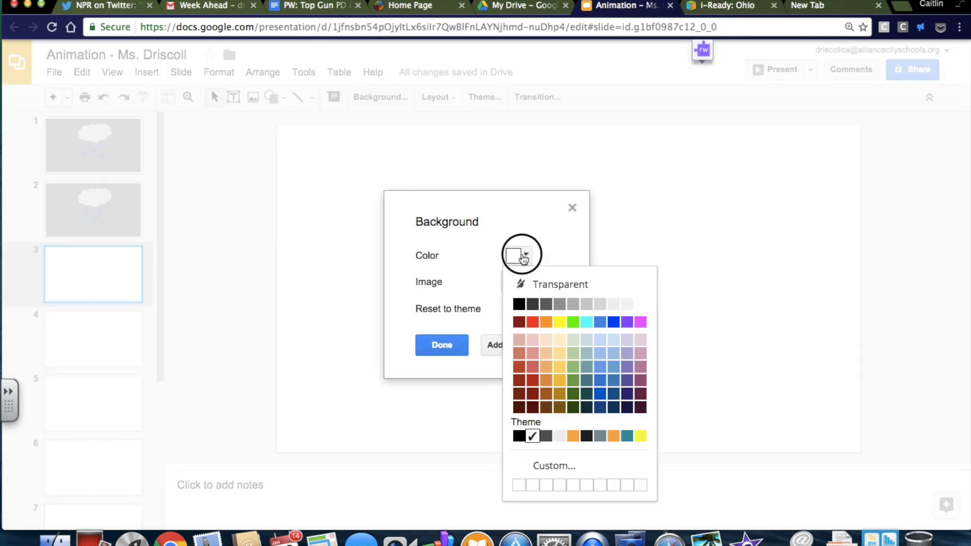
{"action": "left_click", "coordinate": [556, 305]}
{"action": "left_click", "coordinate": [441, 345]}
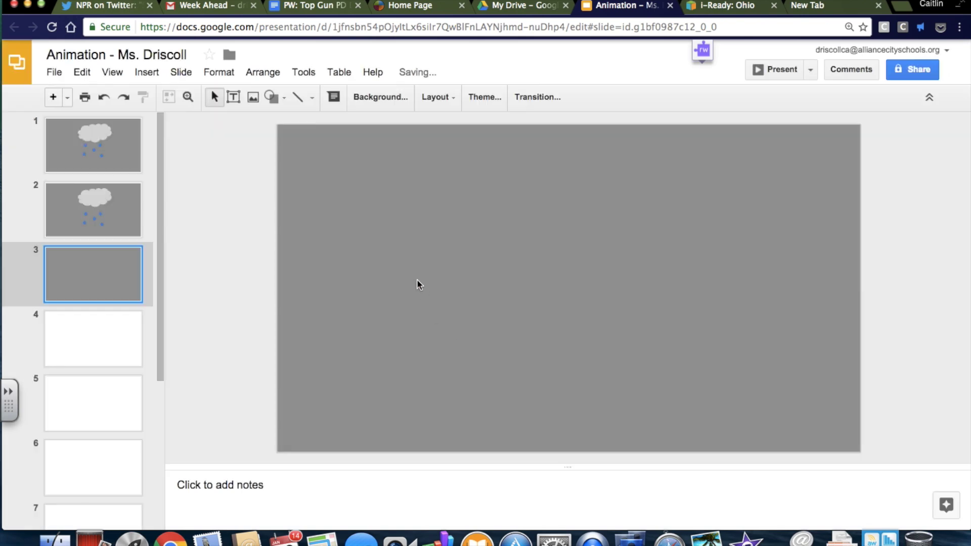
Step: Paste the cloud and rain onto slide 3 and lower the raindrops
{"action": "key", "text": "super+v"}
{"action": "left_click", "coordinate": [733, 278]}
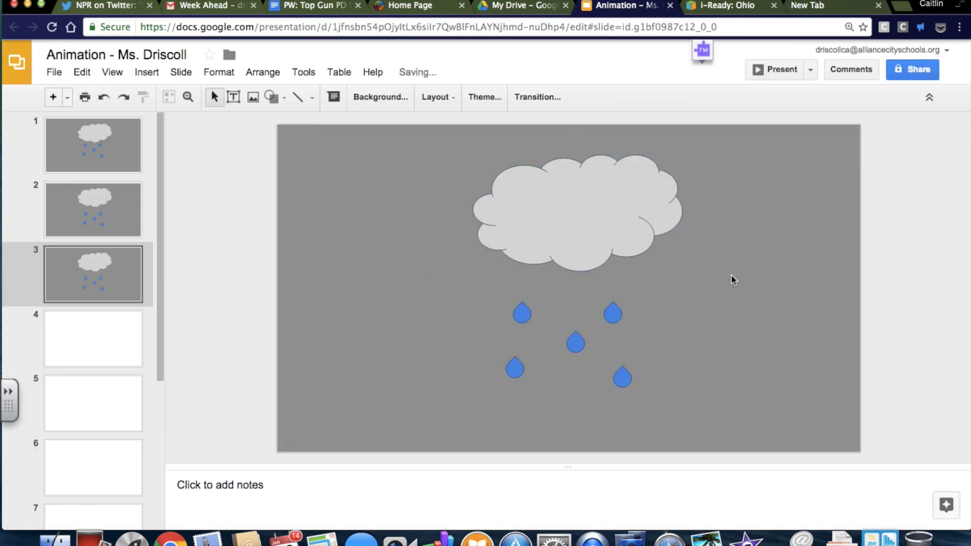
{"action": "left_click_drag", "start_coordinate": [692, 314], "coordinate": [452, 397]}
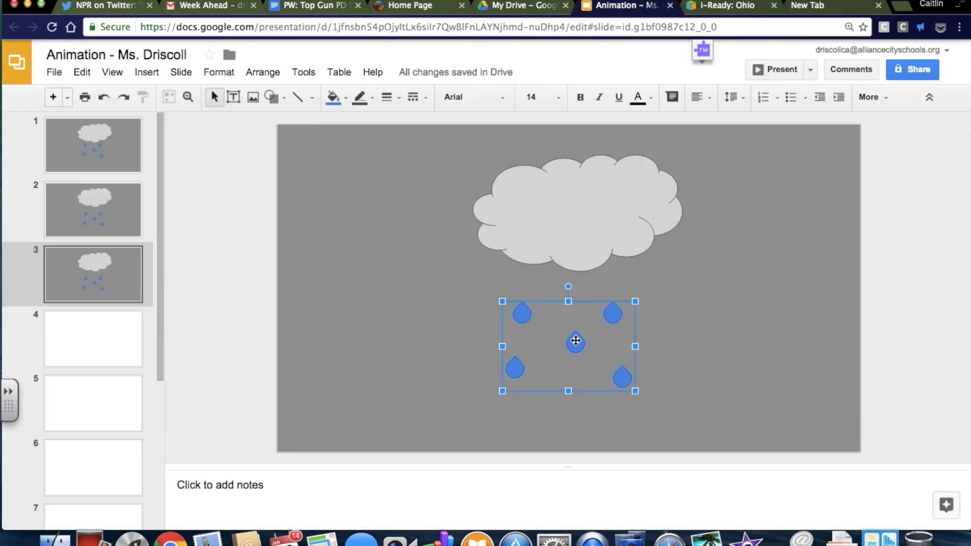
{"action": "left_click_drag", "start_coordinate": [576, 340], "coordinate": [577, 374]}
{"action": "left_click", "coordinate": [701, 277]}
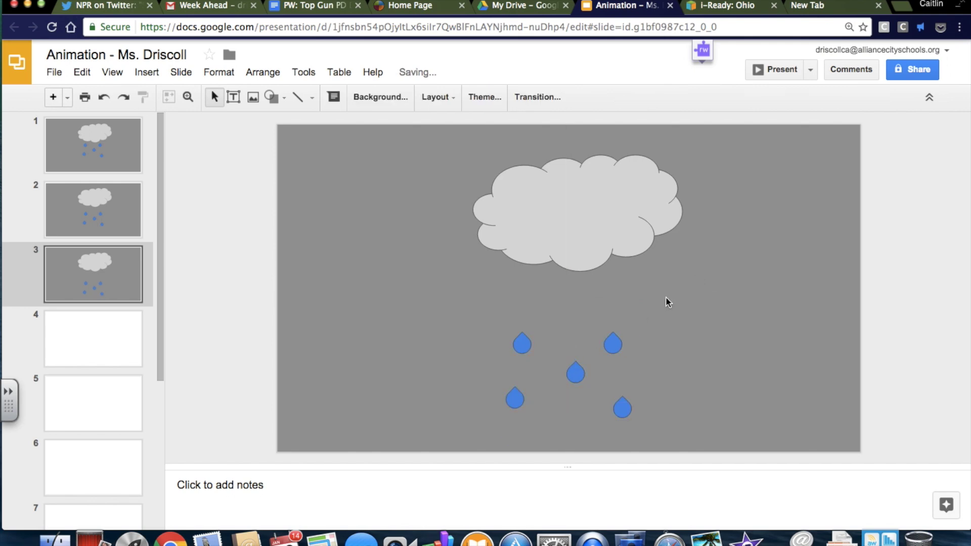
Step: Duplicate three raindrops and place the copies just beneath the cloud
{"action": "left_click_drag", "start_coordinate": [489, 406], "coordinate": [648, 423]}
{"action": "key", "text": "super+d"}
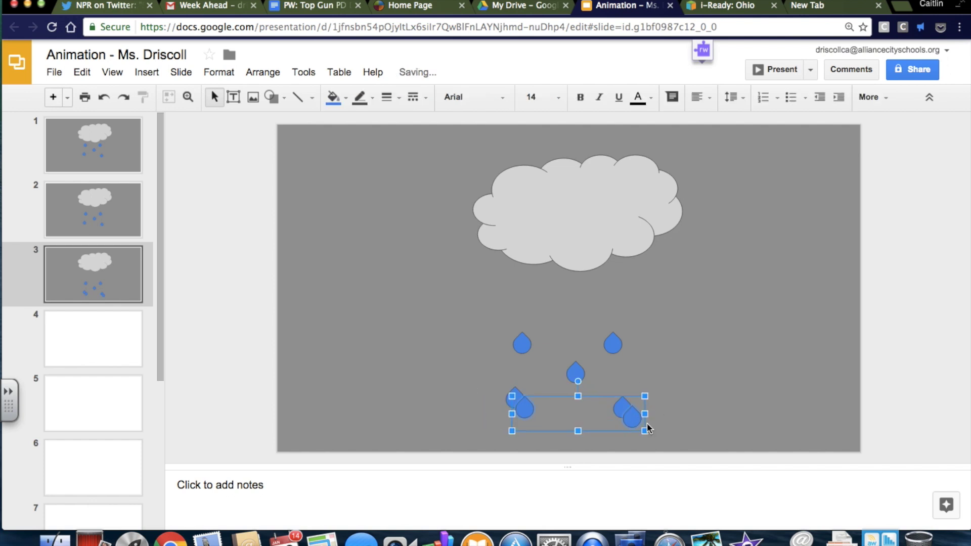
{"action": "left_click_drag", "start_coordinate": [626, 309], "coordinate": [626, 314]}
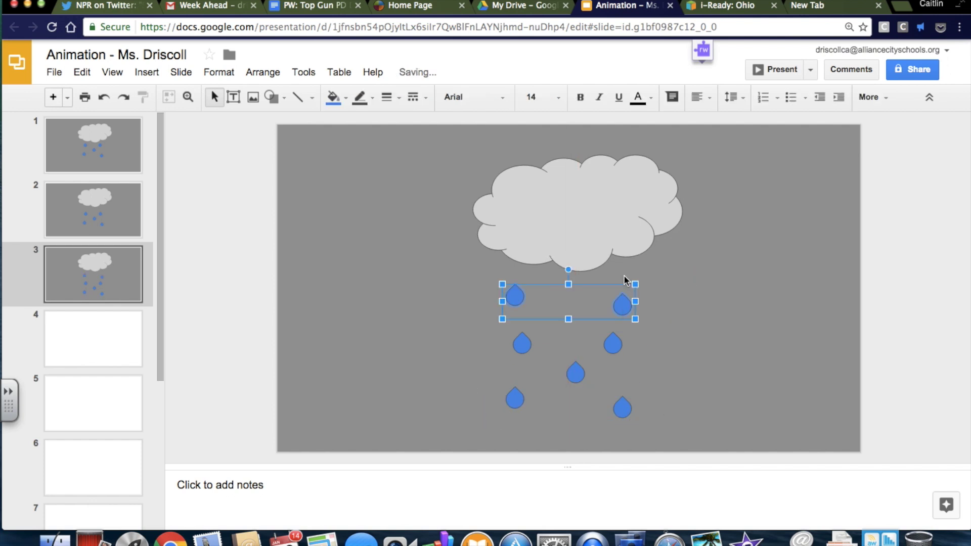
{"action": "left_click", "coordinate": [575, 372]}
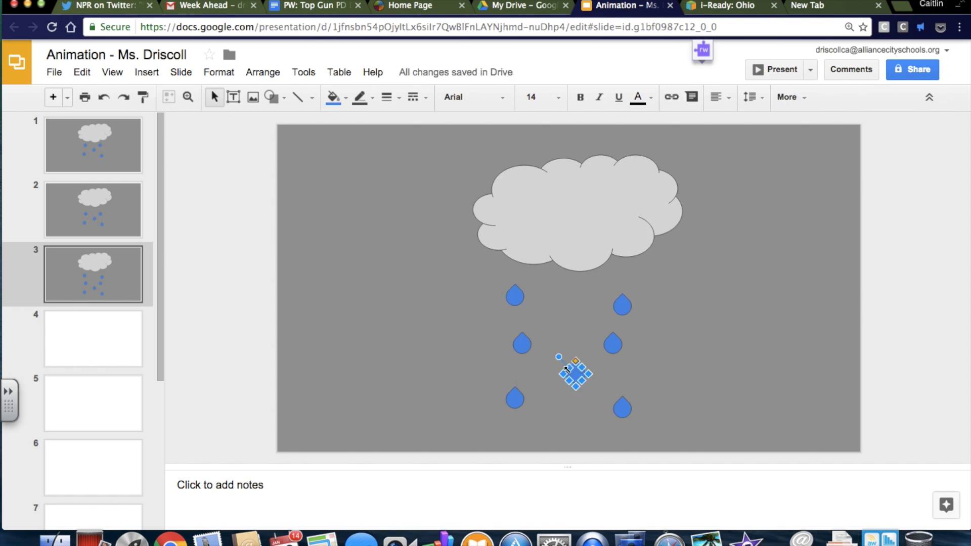
{"action": "key", "text": "Down"}
{"action": "key", "text": "Down"}
{"action": "key", "text": "Down"}
{"action": "key", "text": "Right"}
{"action": "key", "text": "Right"}
{"action": "key", "text": "Right"}
{"action": "left_click_drag", "start_coordinate": [591, 368], "coordinate": [573, 298]}
{"action": "left_click", "coordinate": [750, 252]}
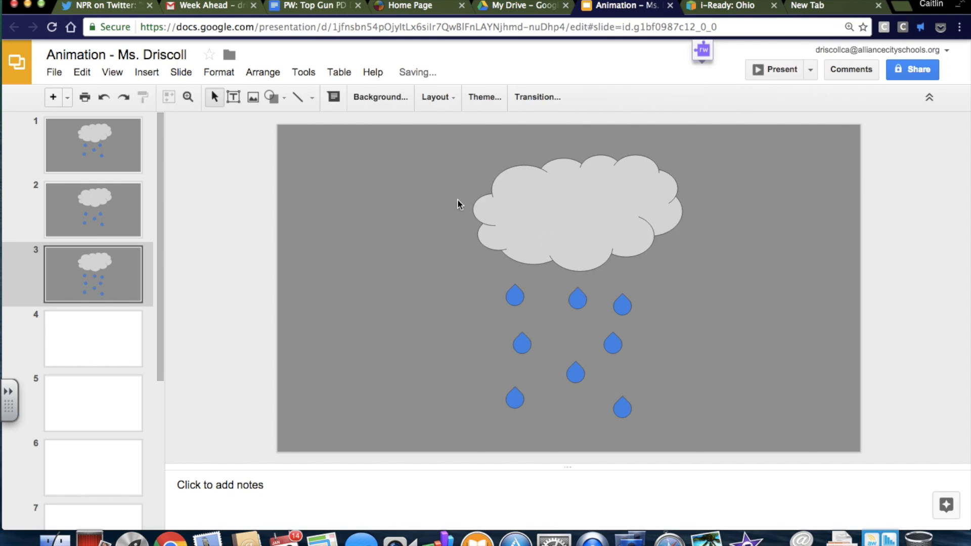
{"action": "left_click_drag", "start_coordinate": [423, 178], "coordinate": [687, 434]}
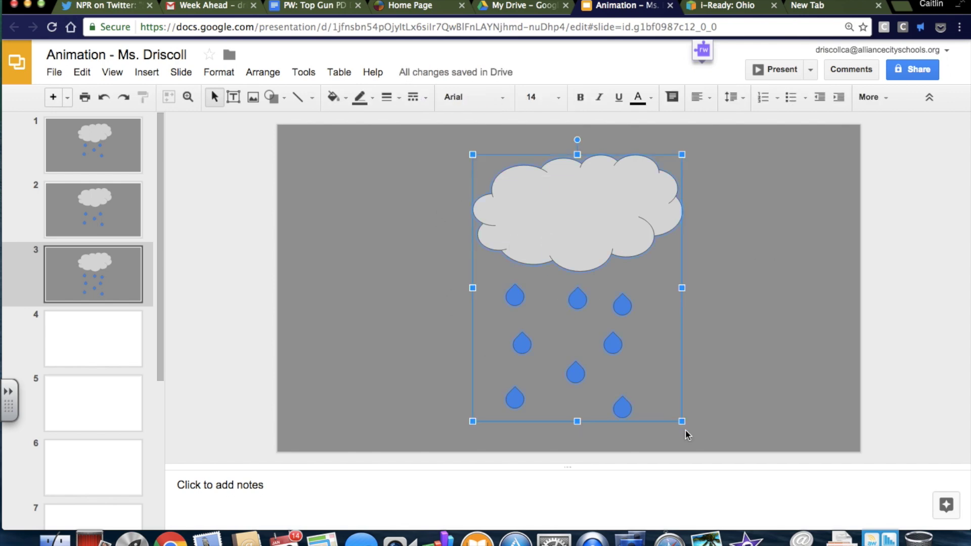
{"action": "left_click", "coordinate": [122, 347]}
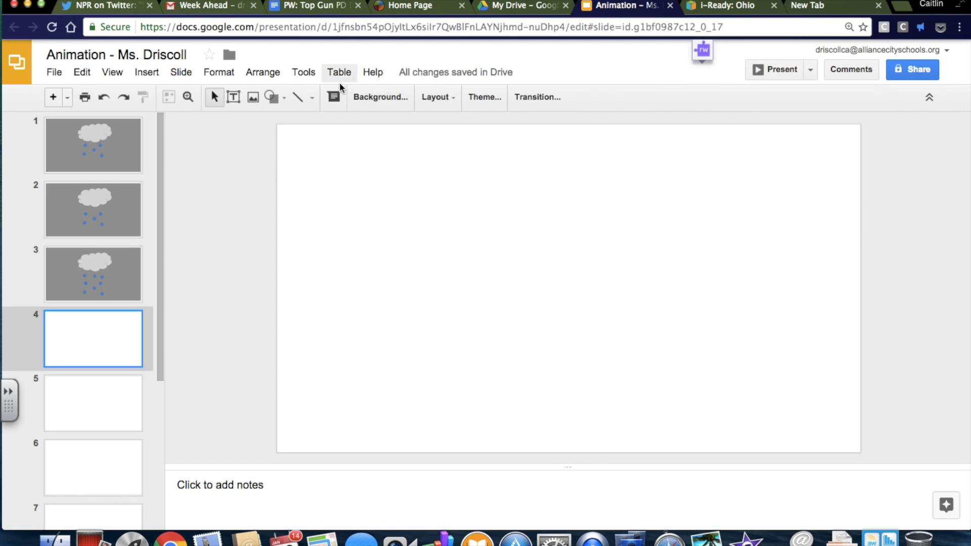
Step: Give slide 4 a grey background
{"action": "left_click", "coordinate": [372, 93]}
{"action": "left_click", "coordinate": [528, 258]}
{"action": "left_click", "coordinate": [559, 304]}
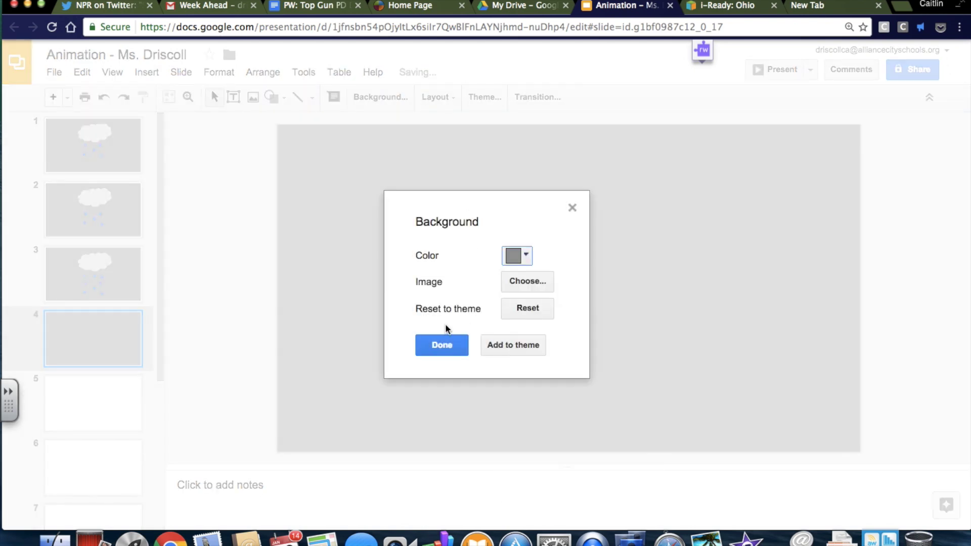
{"action": "left_click", "coordinate": [444, 344]}
Step: Paste the cloud and rain onto slide 4 and move the raindrops further down
{"action": "key", "text": "super+v"}
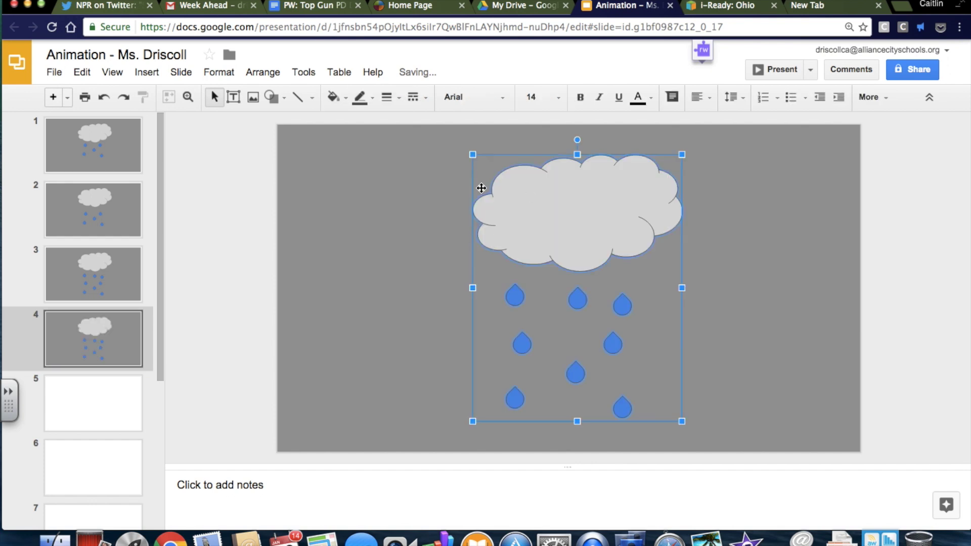
{"action": "left_click", "coordinate": [401, 189]}
{"action": "left_click", "coordinate": [545, 298]}
{"action": "left_click_drag", "start_coordinate": [545, 298], "coordinate": [670, 436]}
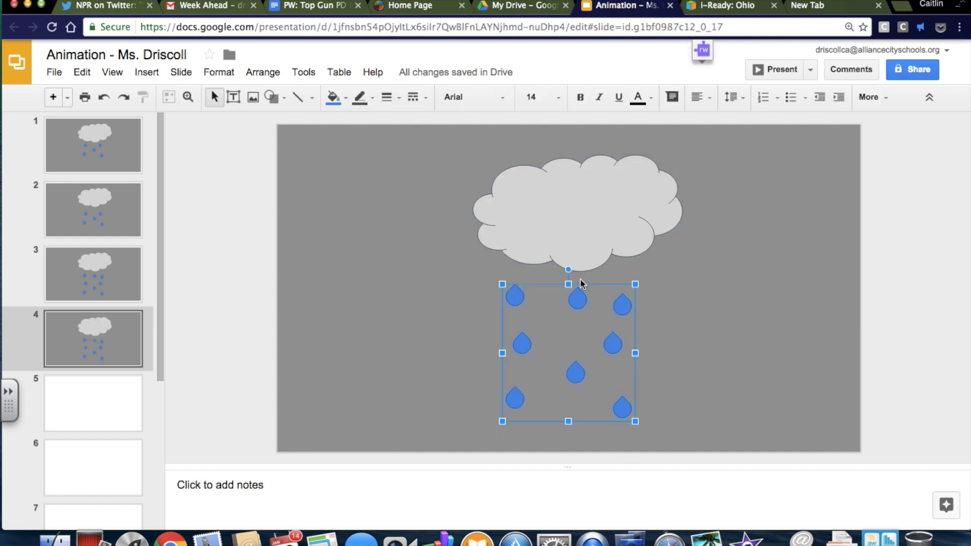
{"action": "left_click_drag", "start_coordinate": [581, 281], "coordinate": [580, 366]}
{"action": "left_click", "coordinate": [774, 290]}
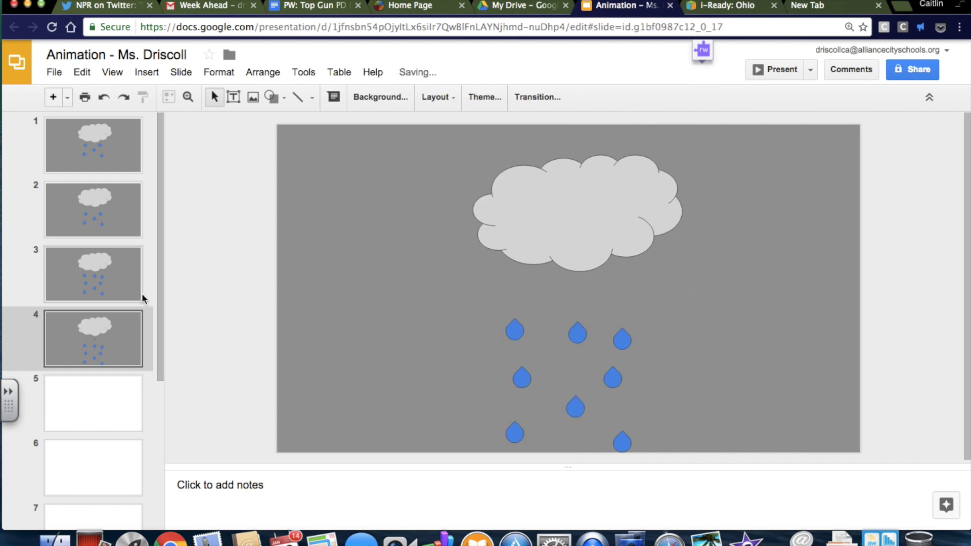
Step: Duplicate slide 4 as slide 5 and lower its raindrops even further
{"action": "left_click", "coordinate": [113, 354]}
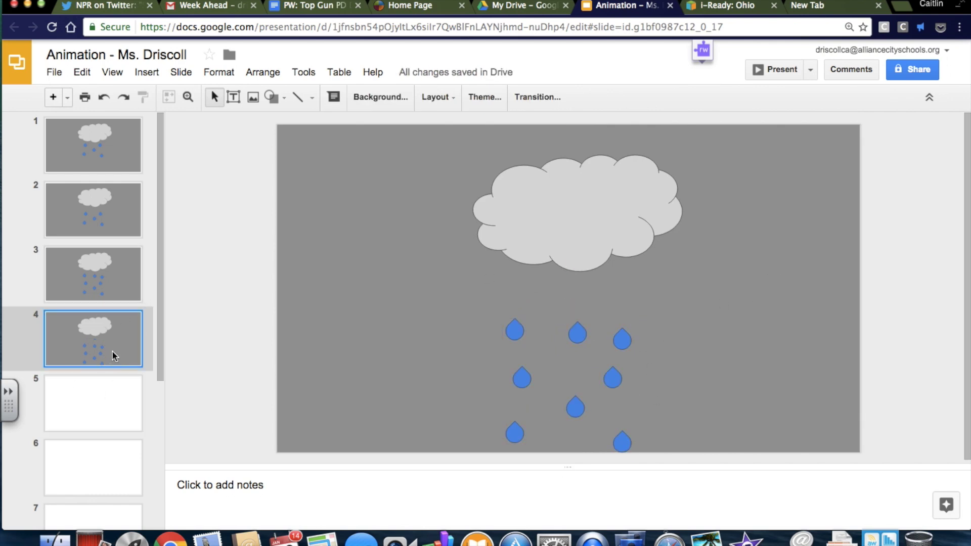
{"action": "key", "text": "Down"}
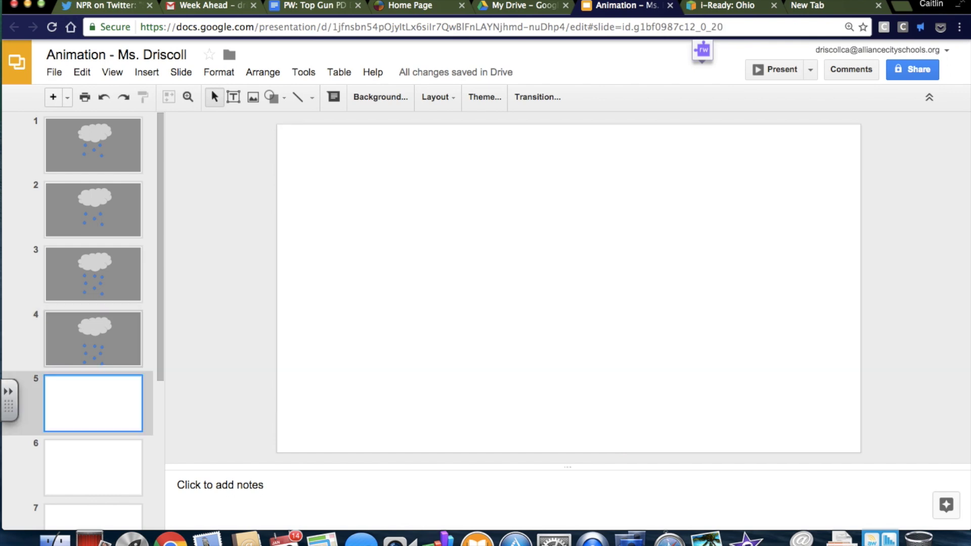
{"action": "key", "text": "ctrl+v"}
{"action": "left_click_drag", "start_coordinate": [83, 455], "coordinate": [89, 391]}
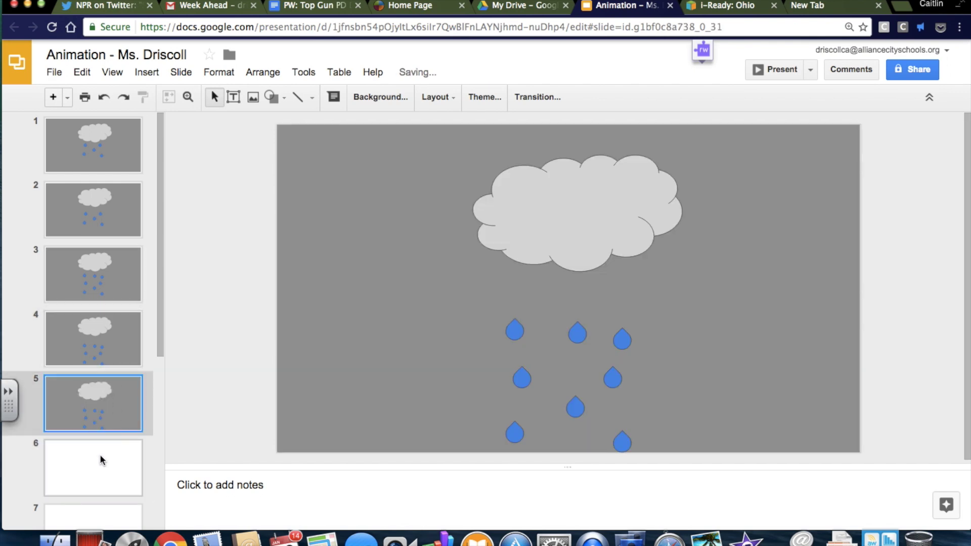
{"action": "left_click_drag", "start_coordinate": [158, 316], "coordinate": [147, 277]}
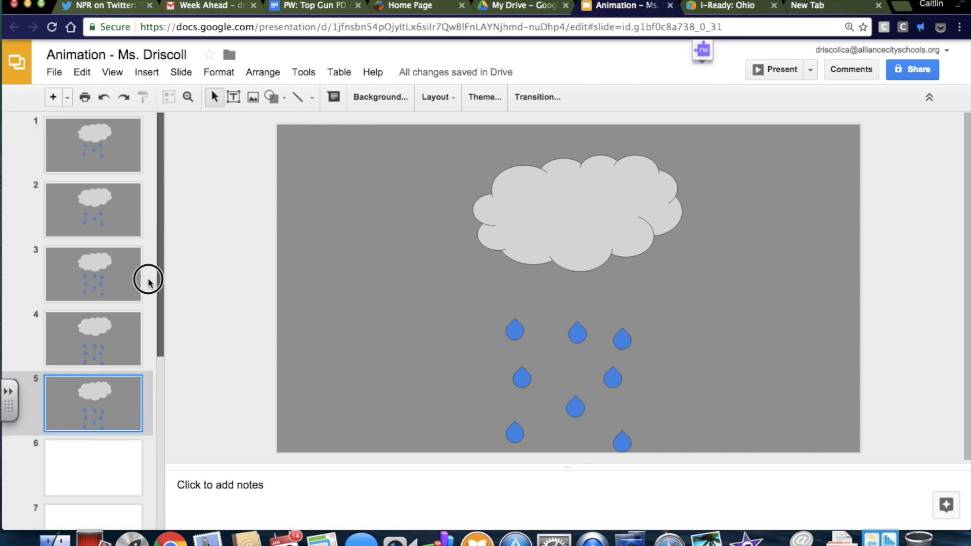
{"action": "left_click", "coordinate": [350, 267]}
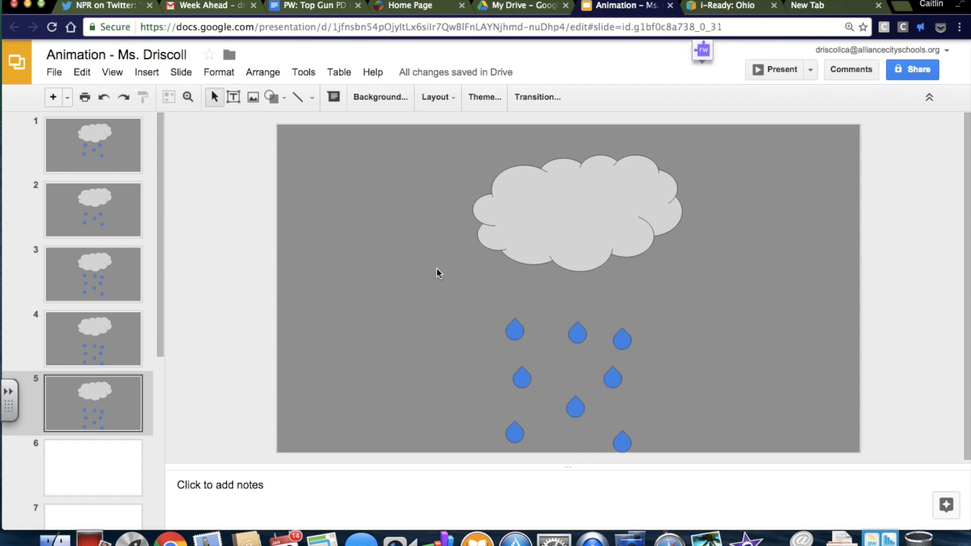
{"action": "left_click_drag", "start_coordinate": [450, 320], "coordinate": [656, 439]}
{"action": "left_click_drag", "start_coordinate": [578, 351], "coordinate": [578, 373]}
Step: Draw a lightning bolt shape inside the bottom of the cloud on slide 5
{"action": "left_click", "coordinate": [420, 250]}
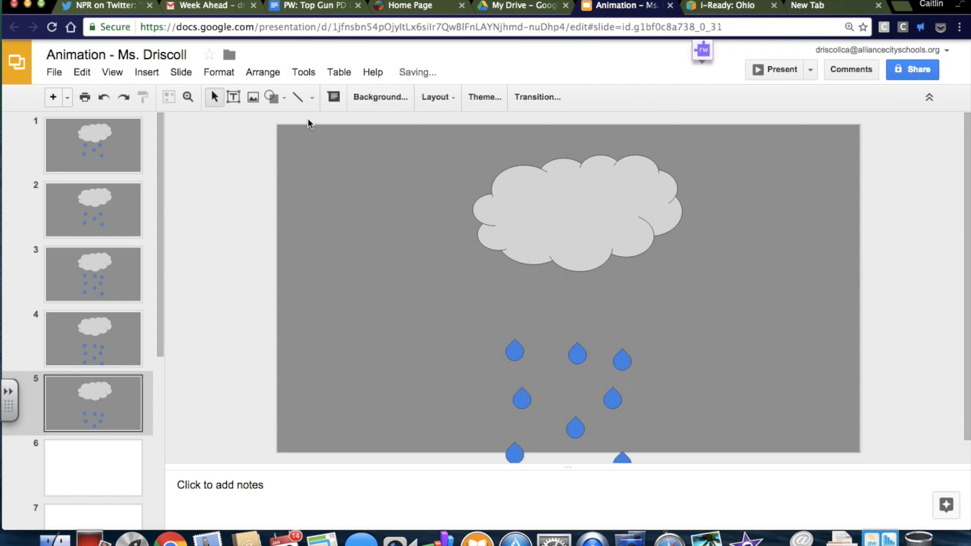
{"action": "left_click", "coordinate": [146, 71]}
{"action": "mouse_move", "coordinate": [202, 271]}
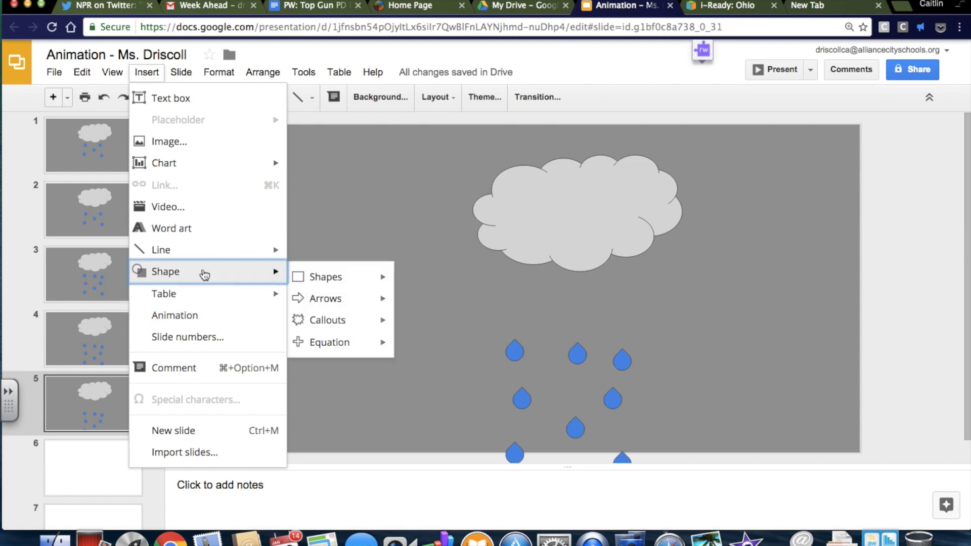
{"action": "mouse_move", "coordinate": [338, 277]}
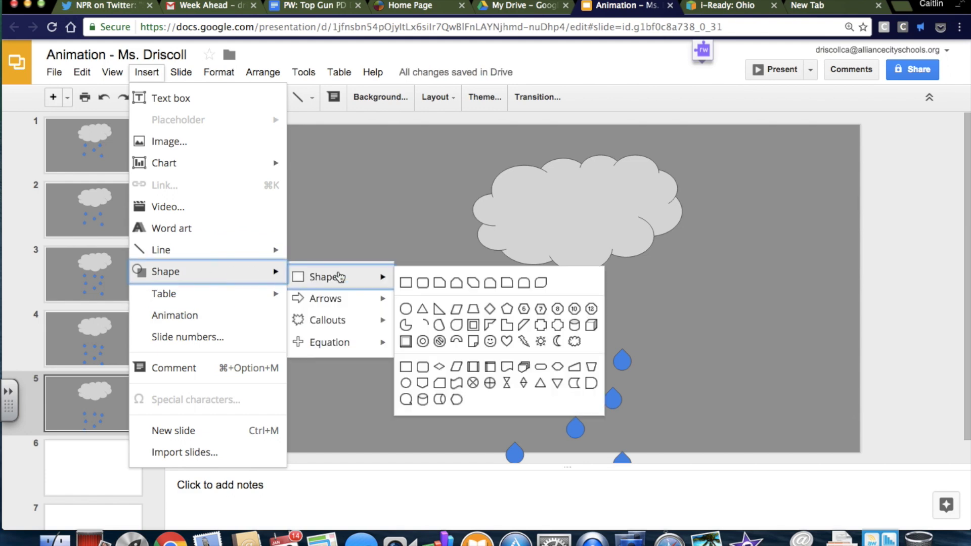
{"action": "left_click", "coordinate": [512, 340]}
{"action": "left_click_drag", "start_coordinate": [536, 228], "coordinate": [563, 271]}
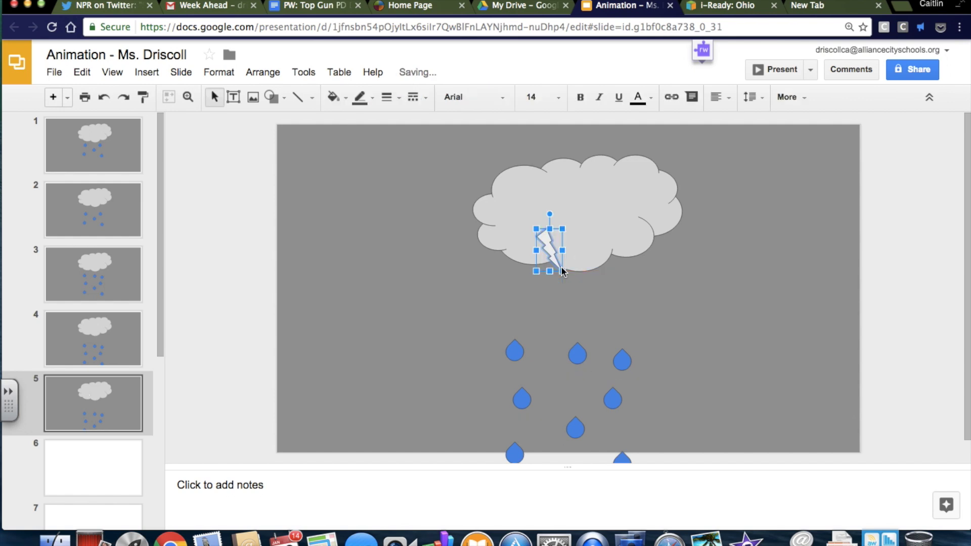
Step: Fill the lightning bolt yellow, then select the cloud, bolt and raindrops together
{"action": "left_click", "coordinate": [333, 96]}
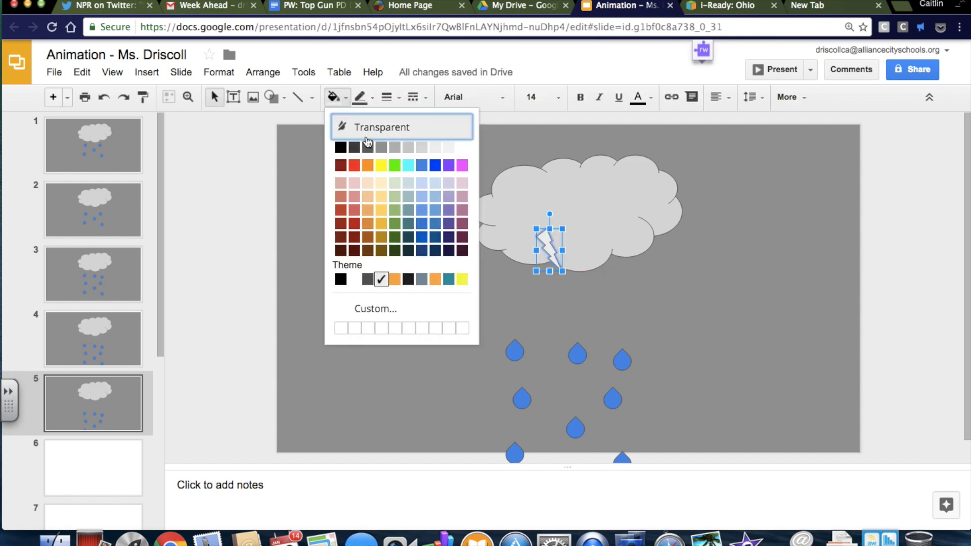
{"action": "left_click", "coordinate": [383, 163]}
{"action": "left_click", "coordinate": [410, 248]}
{"action": "left_click_drag", "start_coordinate": [394, 169], "coordinate": [707, 424]}
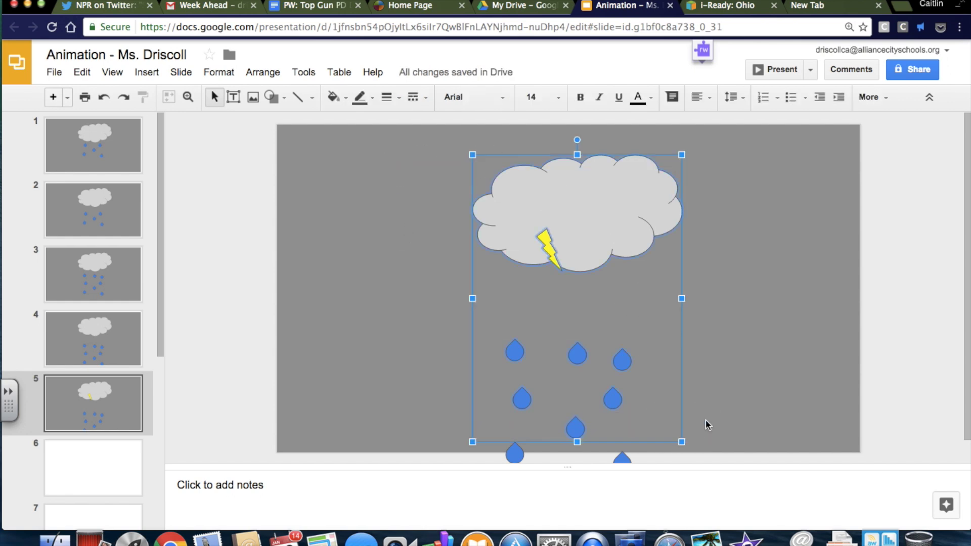
Step: Give the blank slide 6 a grey background
{"action": "left_click", "coordinate": [81, 468]}
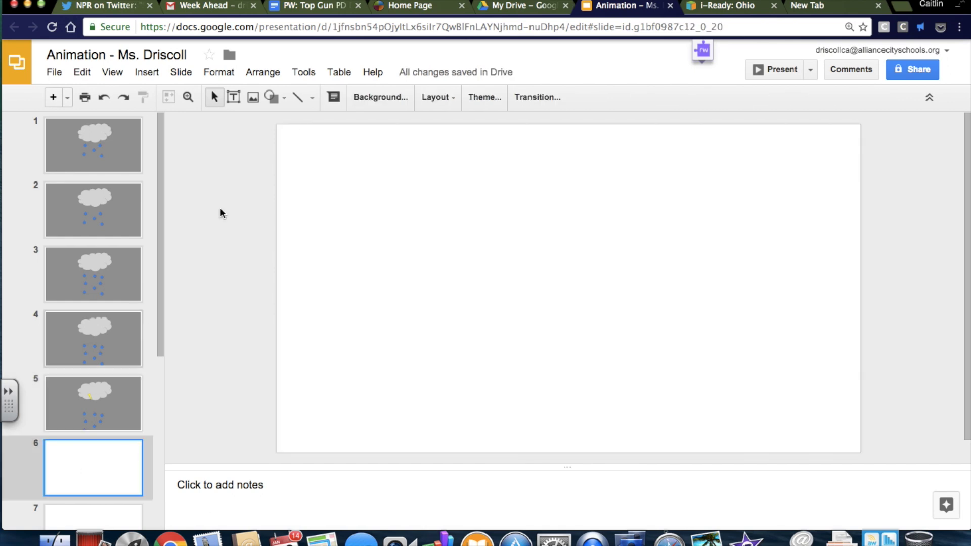
{"action": "left_click", "coordinate": [387, 97]}
{"action": "left_click", "coordinate": [521, 254]}
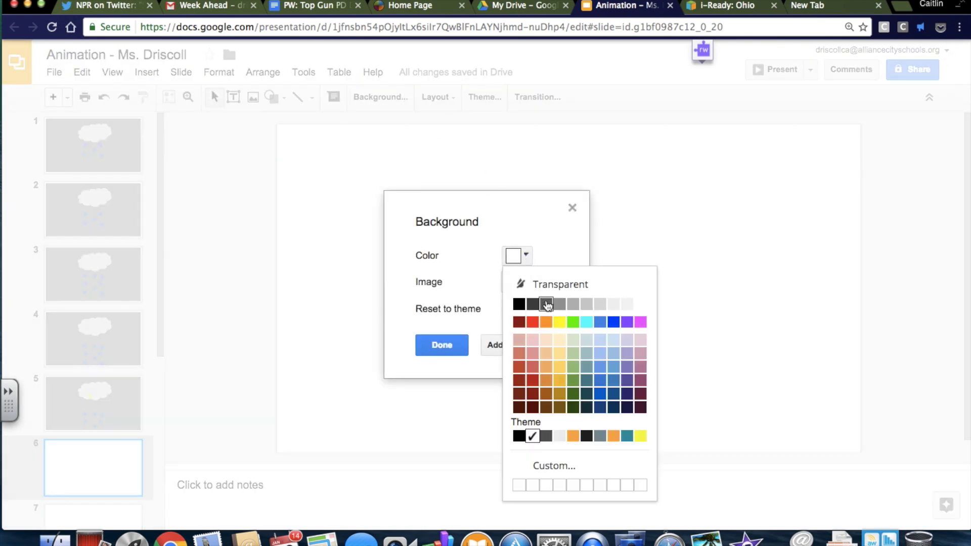
{"action": "left_click", "coordinate": [545, 306]}
{"action": "left_click", "coordinate": [465, 344]}
Step: Paste the storm scene onto slide 6 and move its raindrops further down
{"action": "key", "text": "super+v"}
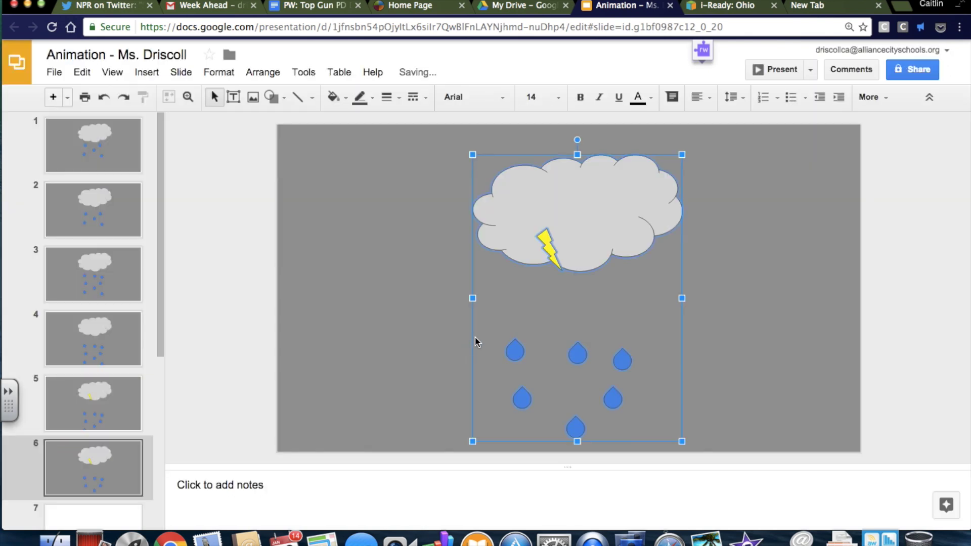
{"action": "left_click", "coordinate": [401, 275]}
{"action": "left_click_drag", "start_coordinate": [471, 336], "coordinate": [657, 448]}
{"action": "left_click_drag", "start_coordinate": [593, 344], "coordinate": [588, 380]}
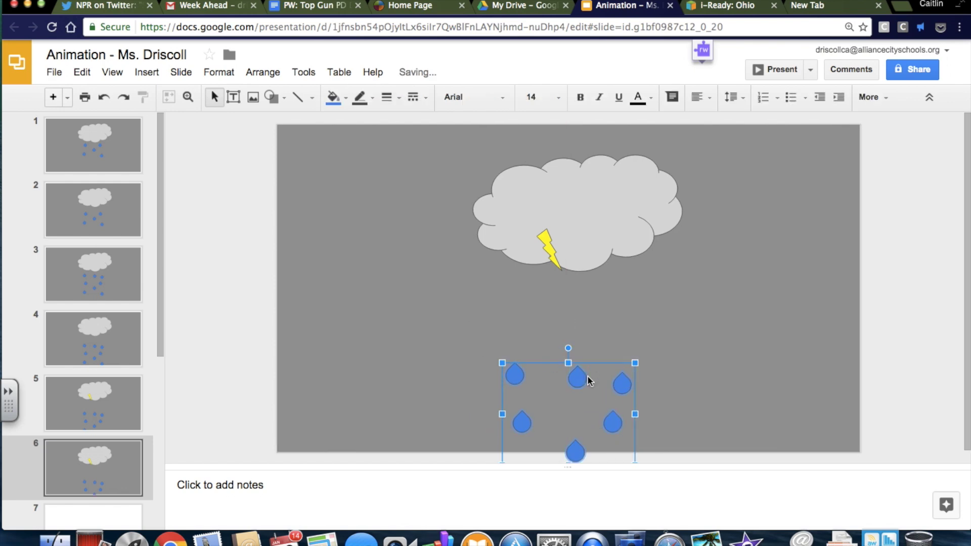
{"action": "left_click", "coordinate": [530, 322]}
Step: Enlarge slide 6's lightning bolt, then select the whole cloud, bolt and raindrop scene
{"action": "left_click", "coordinate": [557, 267]}
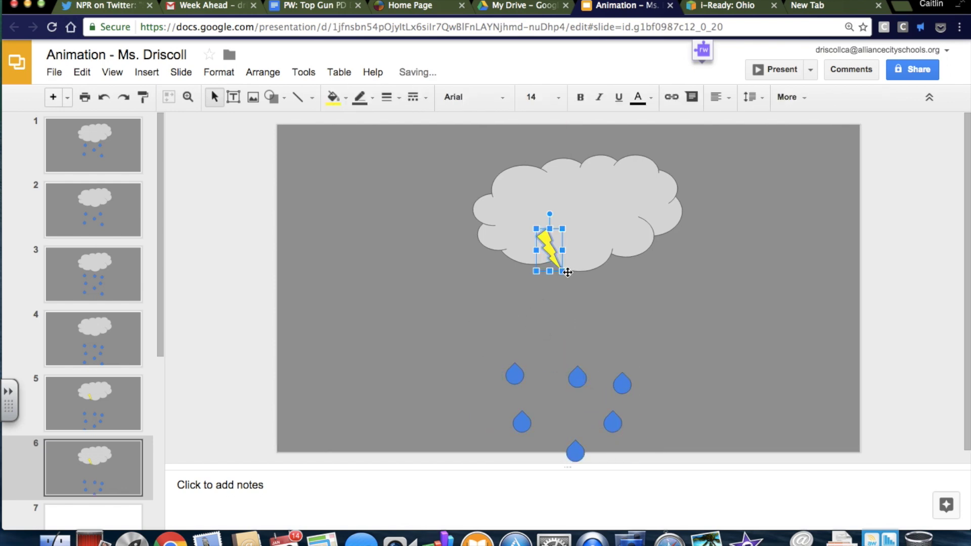
{"action": "left_click_drag", "start_coordinate": [565, 272], "coordinate": [582, 290]}
{"action": "left_click", "coordinate": [770, 292]}
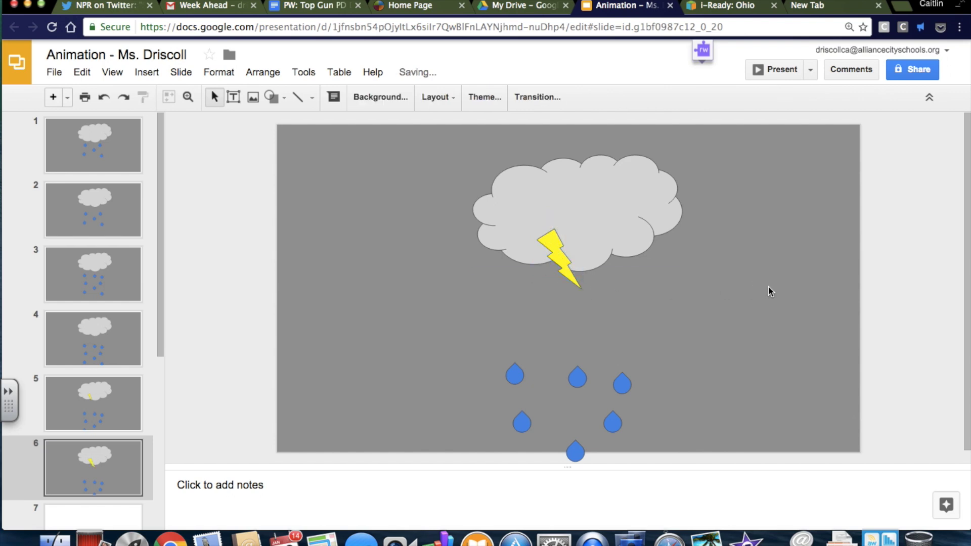
{"action": "left_click", "coordinate": [129, 451]}
{"action": "scroll", "coordinate": [158, 303], "scroll_direction": "down", "scroll_amount": 4}
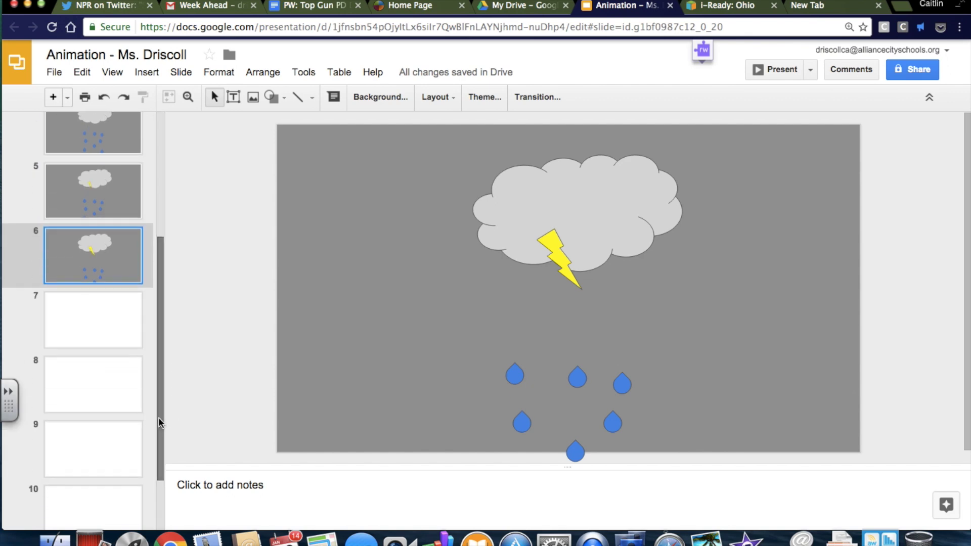
{"action": "left_click_drag", "start_coordinate": [407, 172], "coordinate": [772, 436]}
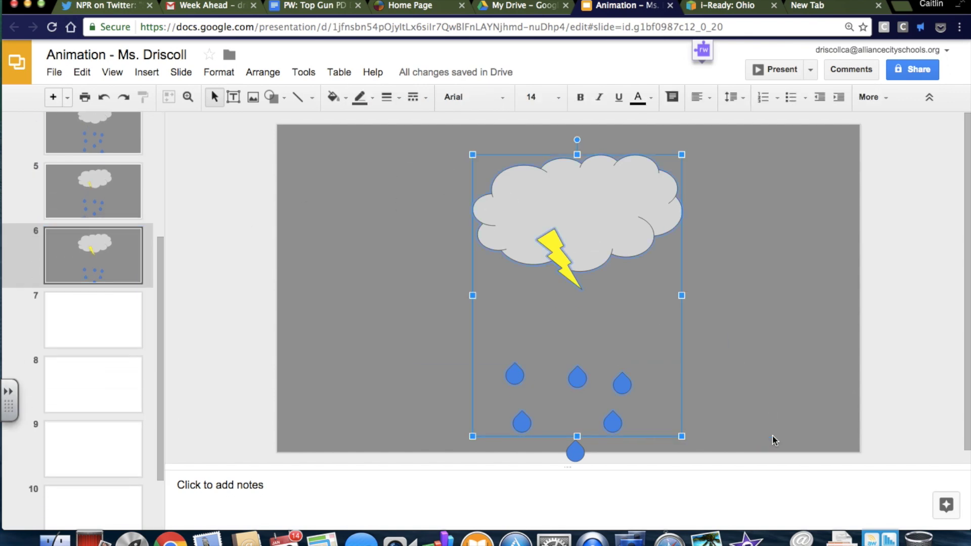
{"action": "left_click", "coordinate": [368, 338]}
{"action": "left_click_drag", "start_coordinate": [401, 186], "coordinate": [749, 458]}
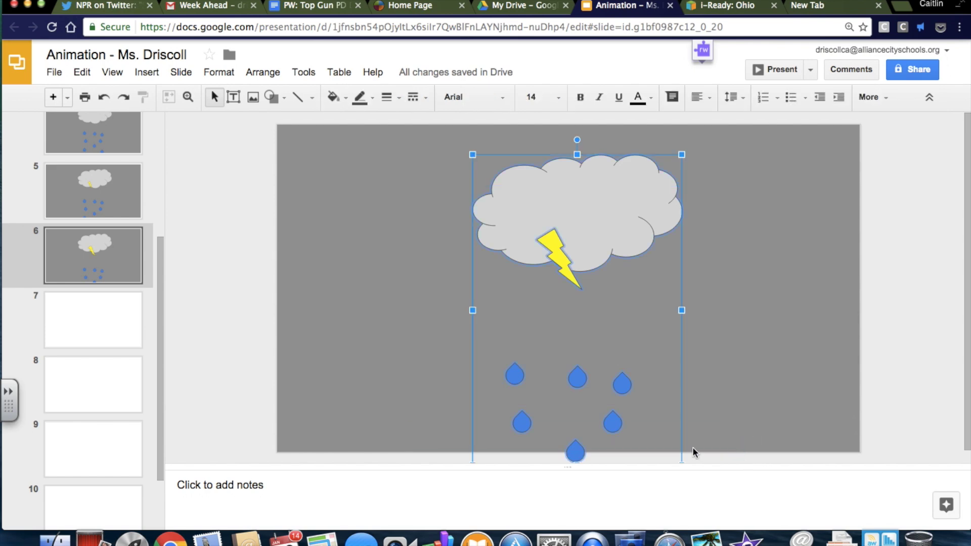
Step: Give slide 7 a grey background
{"action": "left_click", "coordinate": [82, 340]}
{"action": "left_click", "coordinate": [400, 95]}
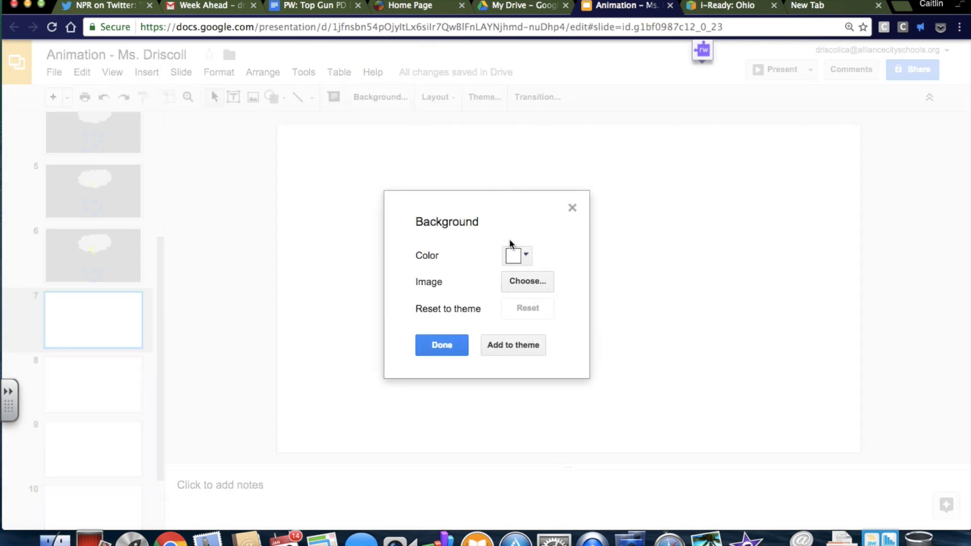
{"action": "left_click", "coordinate": [519, 258]}
{"action": "left_click", "coordinate": [546, 304]}
{"action": "left_click", "coordinate": [450, 345]}
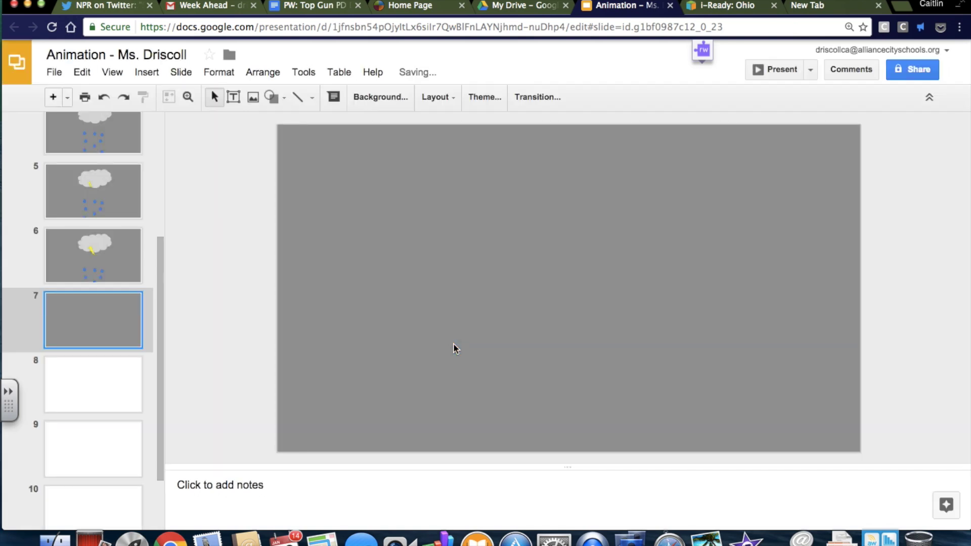
Step: Paste the storm scene onto slide 7 and lower its raindrops
{"action": "key", "text": "super+v"}
{"action": "left_click", "coordinate": [383, 248]}
{"action": "left_click_drag", "start_coordinate": [456, 356], "coordinate": [659, 451]}
{"action": "left_click_drag", "start_coordinate": [577, 364], "coordinate": [578, 393]}
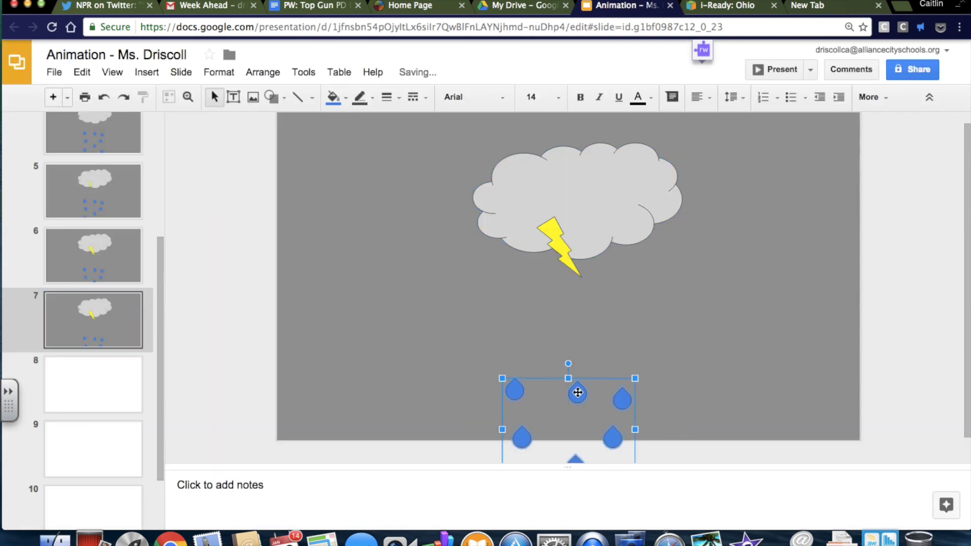
Step: Enlarge slide 7's lightning bolt, then select the whole scene
{"action": "left_click", "coordinate": [557, 249]}
{"action": "left_click_drag", "start_coordinate": [583, 280], "coordinate": [617, 317]}
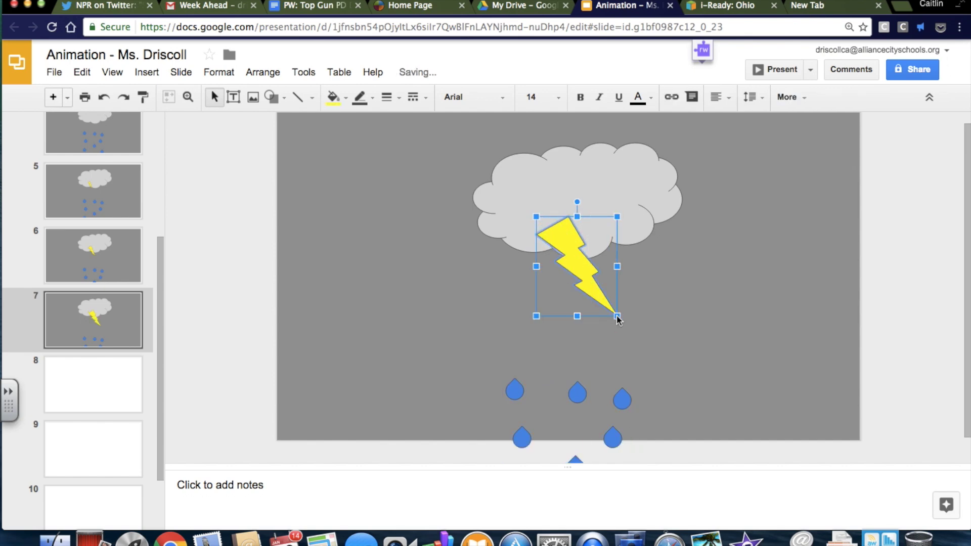
{"action": "left_click", "coordinate": [689, 292]}
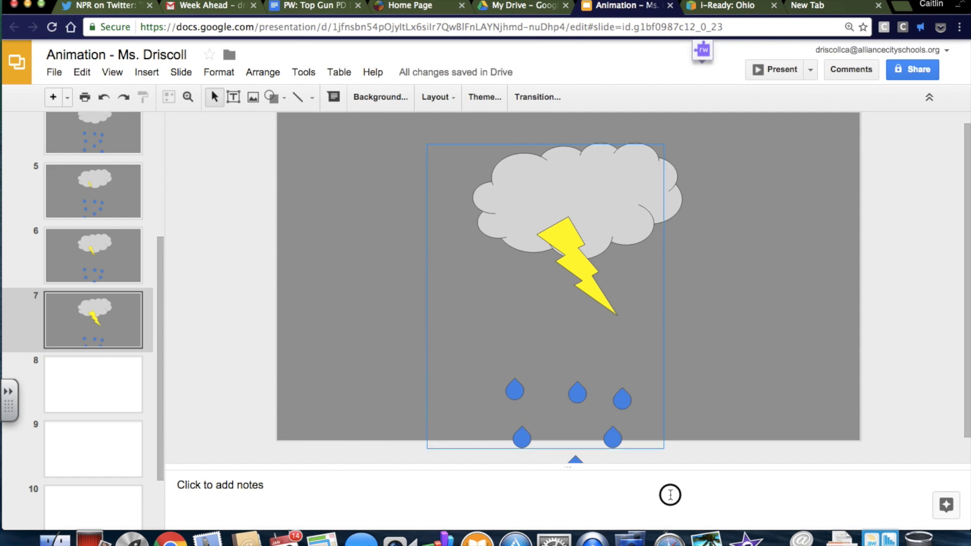
{"action": "left_click_drag", "start_coordinate": [424, 162], "coordinate": [649, 437]}
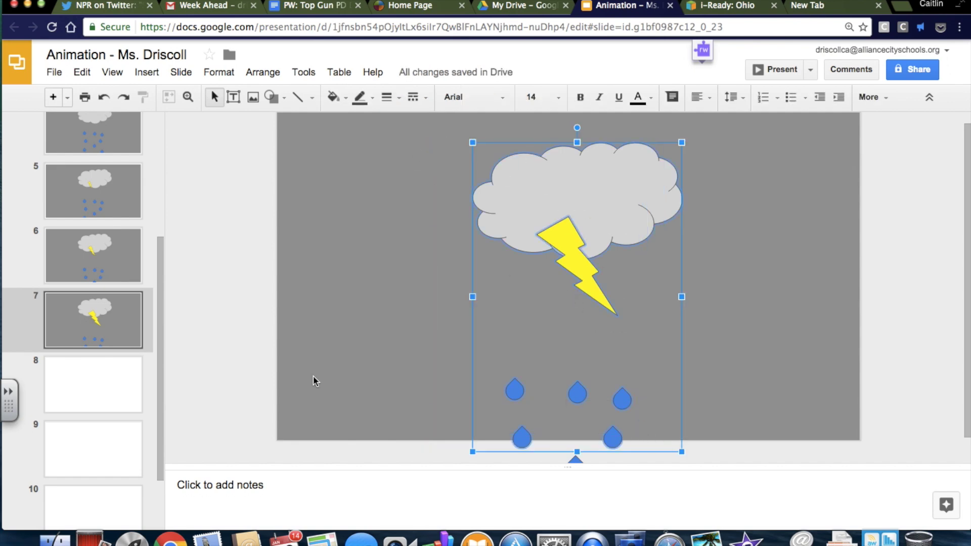
Step: Give slide 8 a grey background
{"action": "left_click", "coordinate": [99, 391]}
{"action": "left_click", "coordinate": [380, 96]}
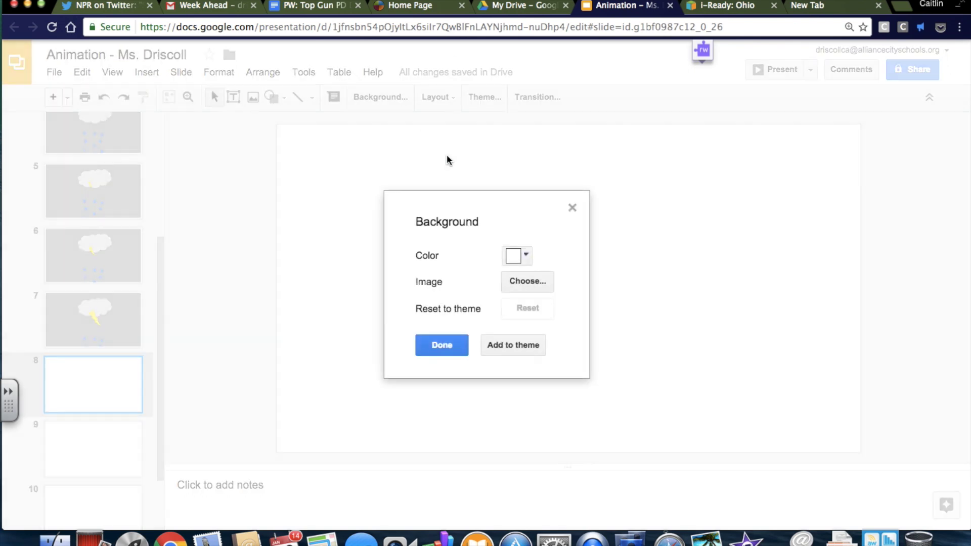
{"action": "left_click", "coordinate": [506, 253]}
{"action": "left_click", "coordinate": [560, 306]}
{"action": "left_click", "coordinate": [451, 337]}
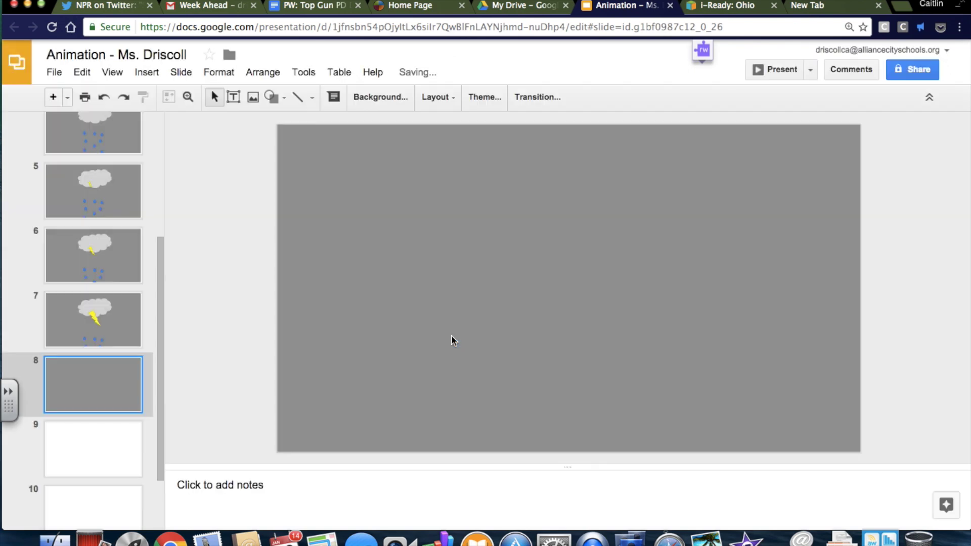
Step: Paste the storm scene onto slide 8 and move all raindrops down to the bottom edge
{"action": "key", "text": "super+v"}
{"action": "left_click", "coordinate": [380, 287]}
{"action": "left_click_drag", "start_coordinate": [500, 390], "coordinate": [657, 465]}
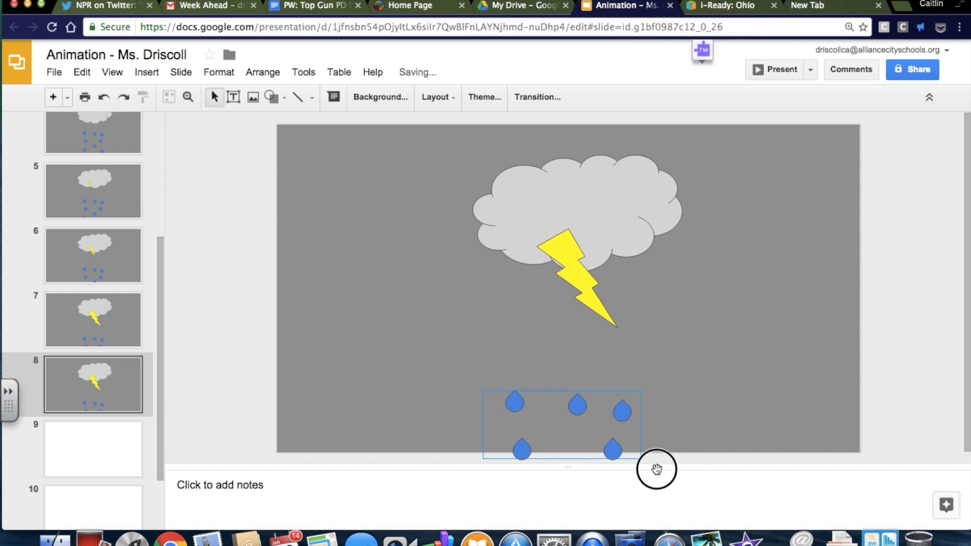
{"action": "left_click_drag", "start_coordinate": [576, 406], "coordinate": [577, 430]}
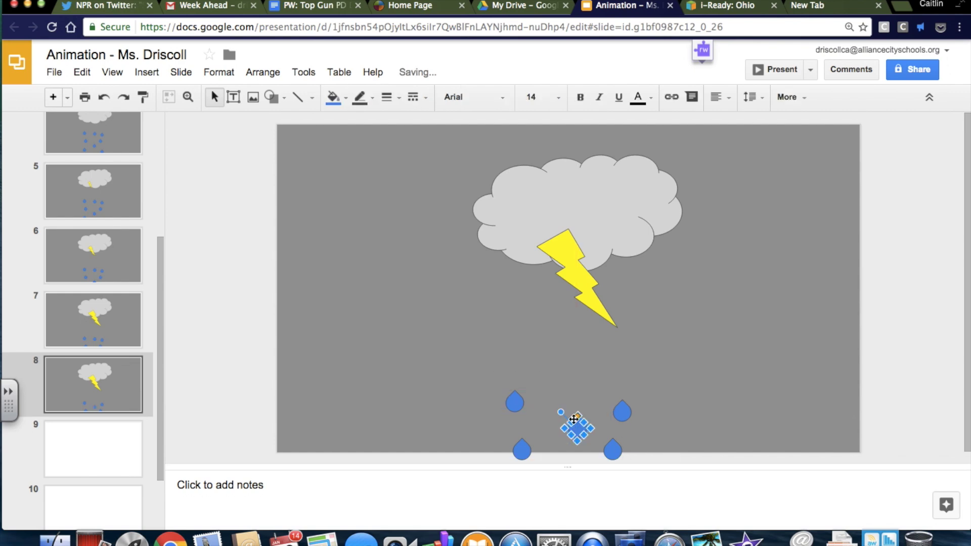
{"action": "key", "text": "super+z"}
{"action": "left_click_drag", "start_coordinate": [433, 360], "coordinate": [653, 439]}
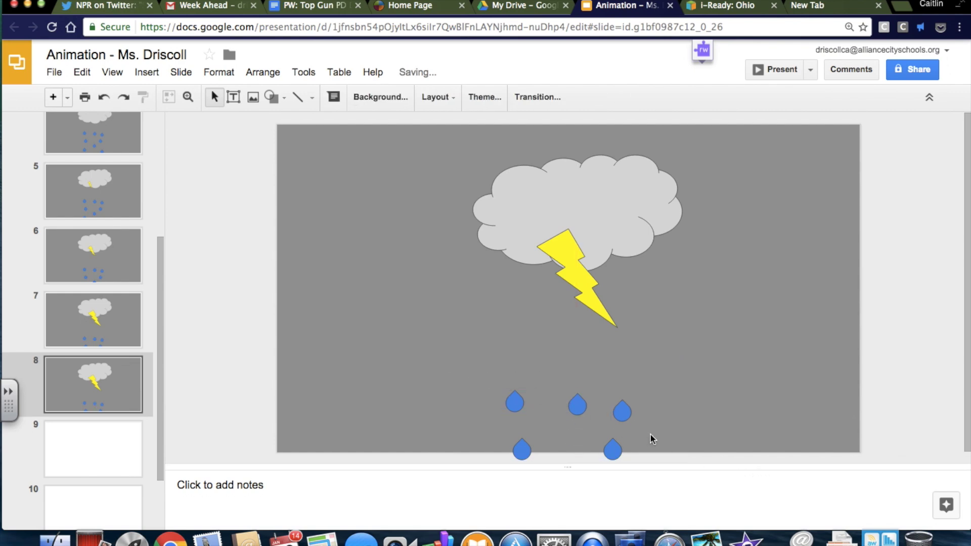
{"action": "left_click_drag", "start_coordinate": [467, 363], "coordinate": [641, 452]}
{"action": "left_click_drag", "start_coordinate": [575, 402], "coordinate": [575, 424]}
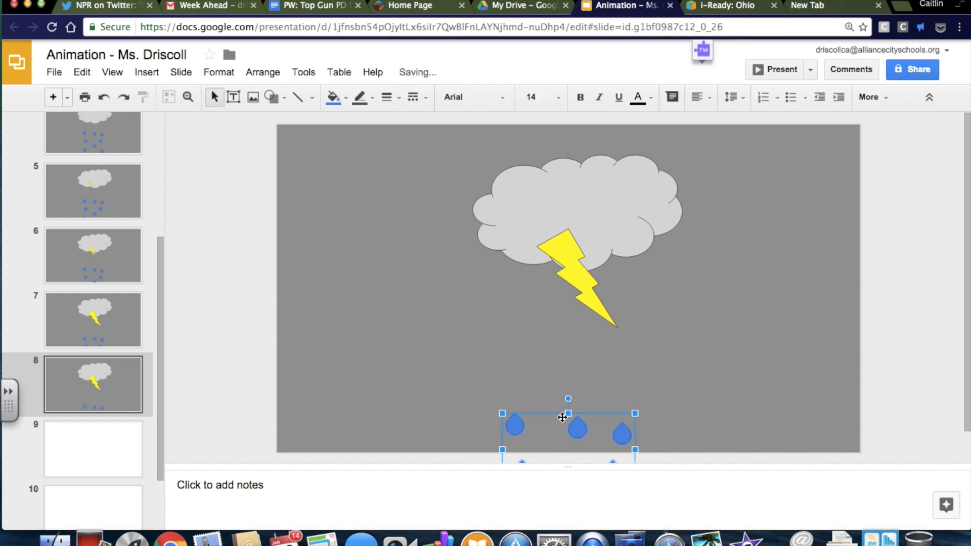
{"action": "left_click", "coordinate": [605, 292]}
Step: Enlarge slide 8's lightning bolt further, then briefly check slide 9
{"action": "left_click", "coordinate": [592, 287]}
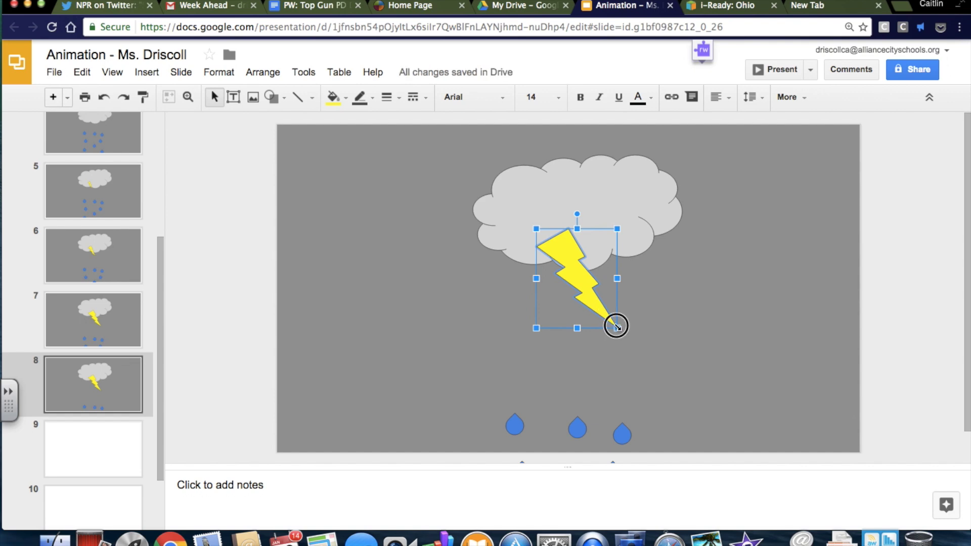
{"action": "left_click_drag", "start_coordinate": [617, 327], "coordinate": [656, 361]}
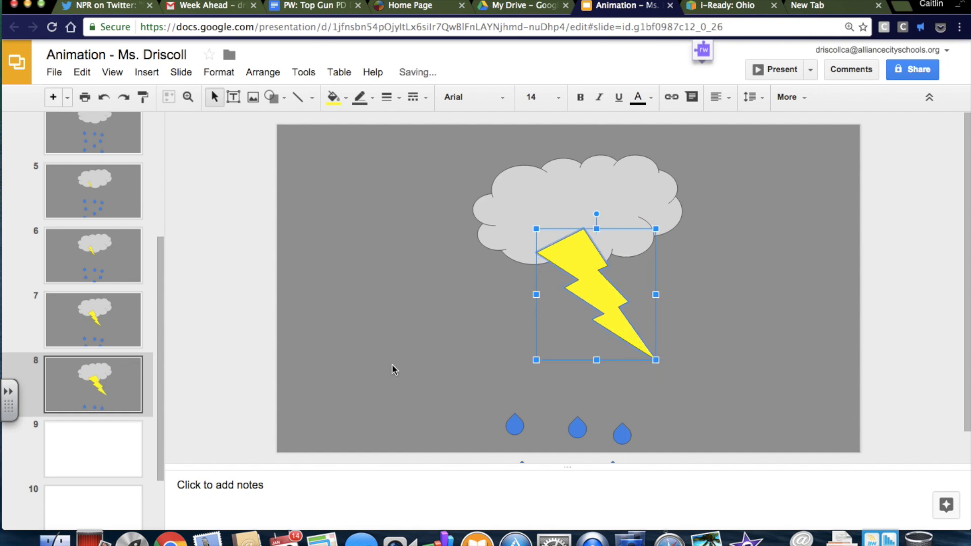
{"action": "left_click", "coordinate": [63, 446]}
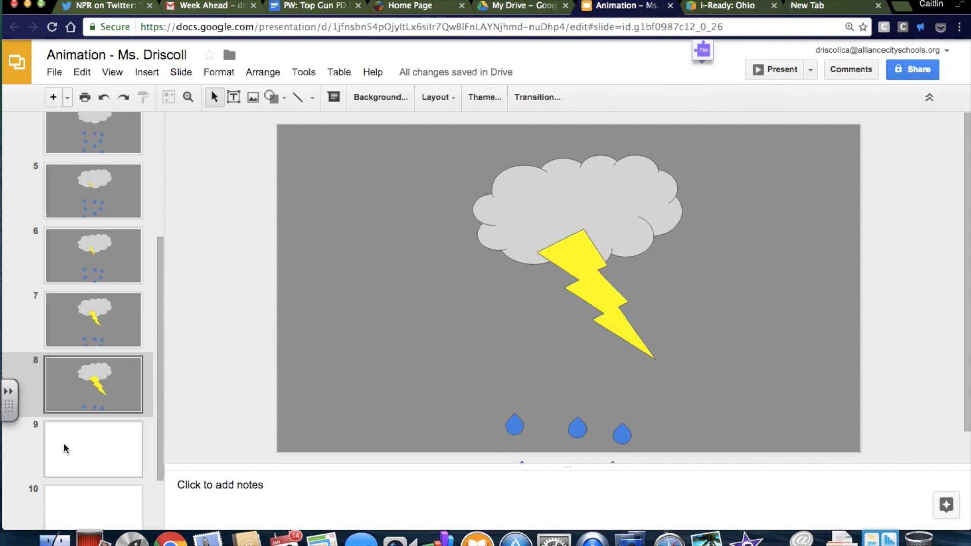
{"action": "left_click", "coordinate": [117, 378]}
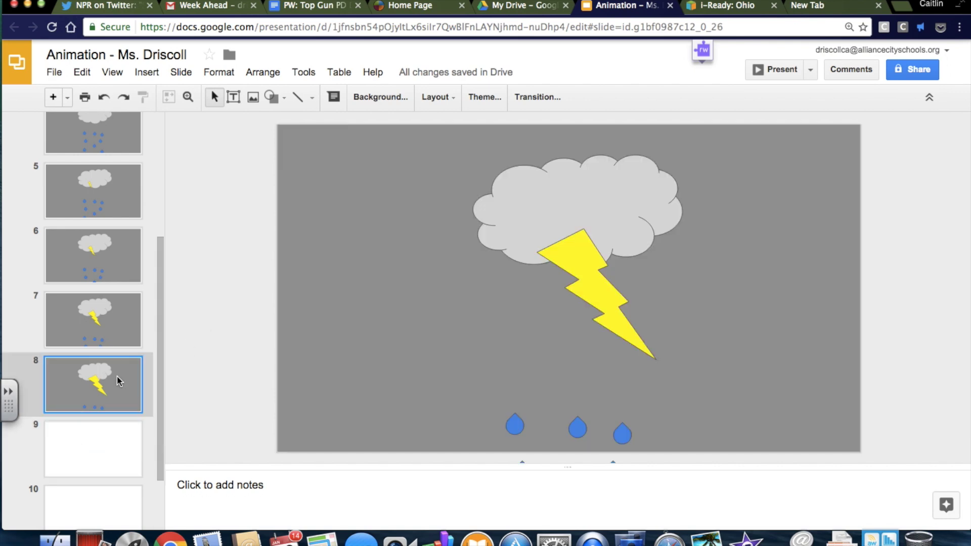
Step: Duplicate slide 8 as slide 9, lowering the raindrops and enlarging the lightning bolt
{"action": "key", "text": "super+d"}
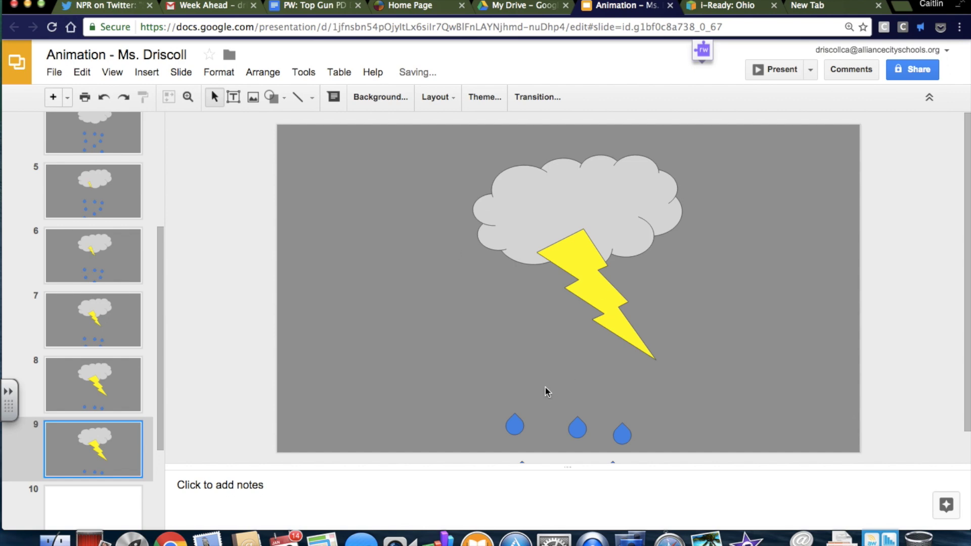
{"action": "left_click", "coordinate": [496, 405]}
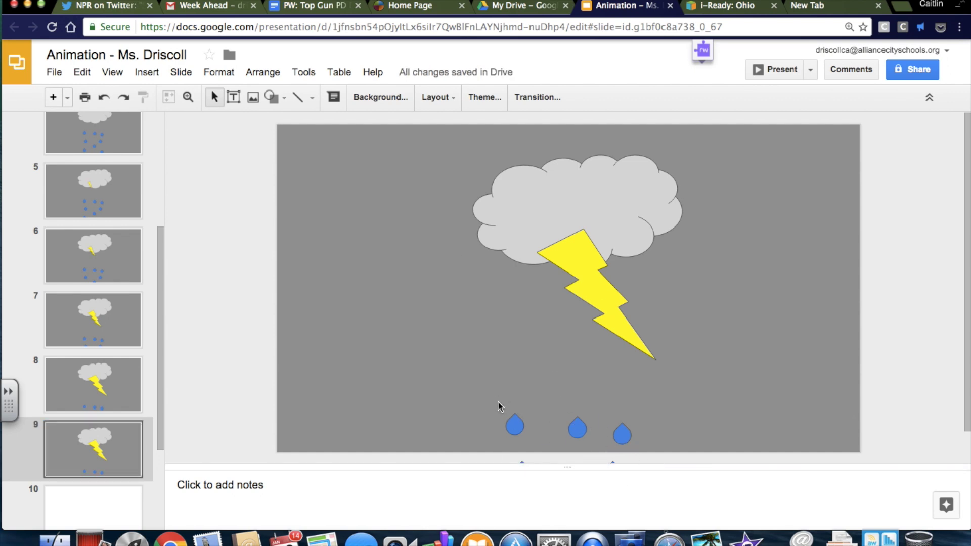
{"action": "left_click_drag", "start_coordinate": [498, 401], "coordinate": [638, 464]}
{"action": "left_click_drag", "start_coordinate": [577, 427], "coordinate": [575, 442]}
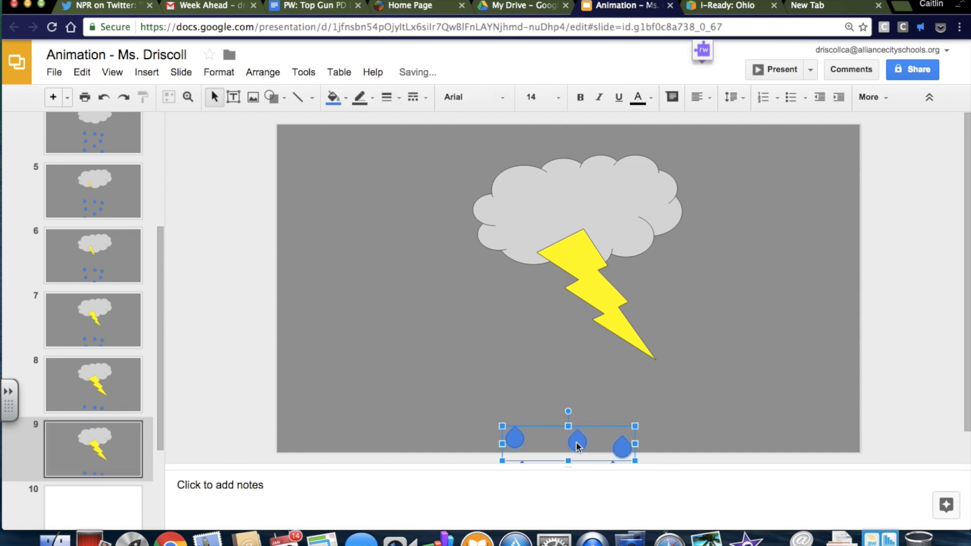
{"action": "left_click", "coordinate": [520, 354]}
{"action": "left_click", "coordinate": [575, 282]}
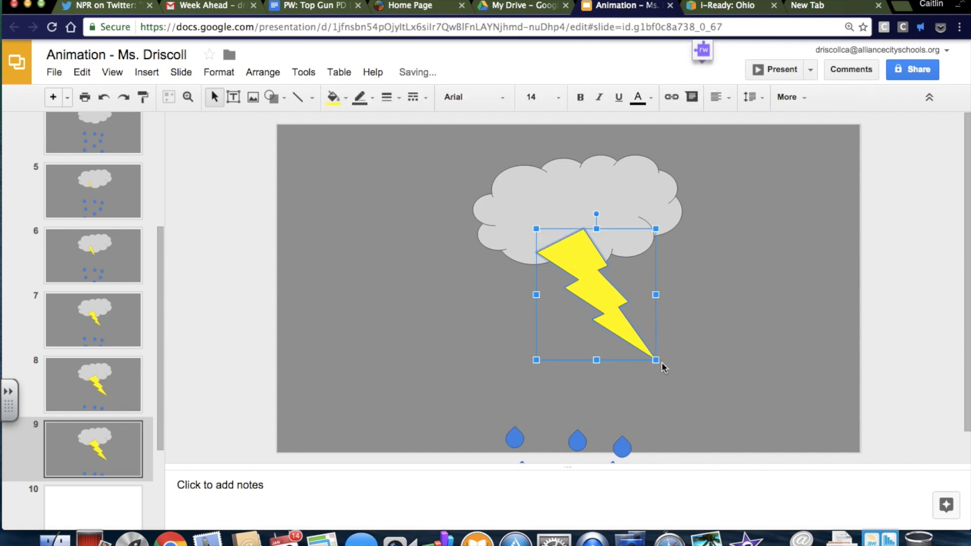
{"action": "left_click_drag", "start_coordinate": [657, 361], "coordinate": [707, 391]}
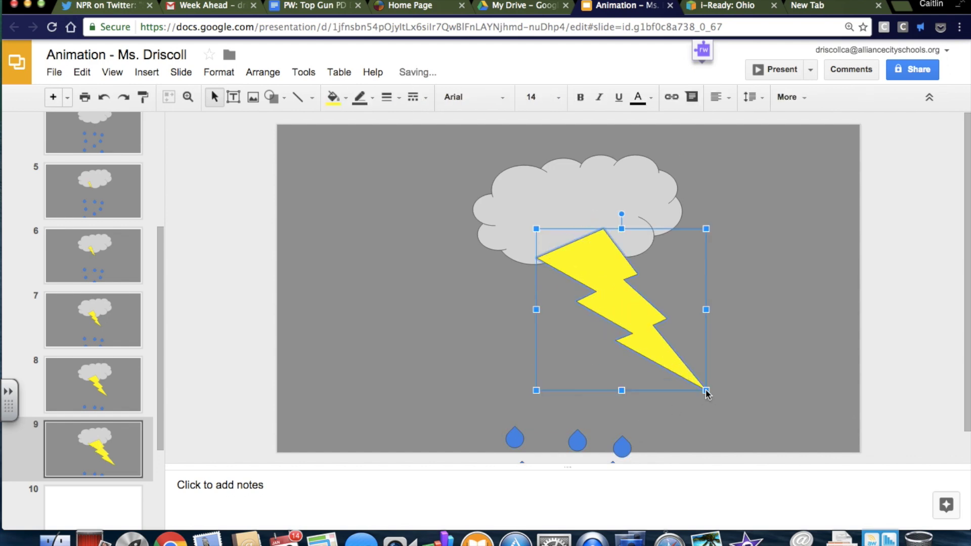
{"action": "left_click", "coordinate": [376, 180]}
Step: Change slide 9's background to light grey for the lightning flash
{"action": "left_click", "coordinate": [382, 96]}
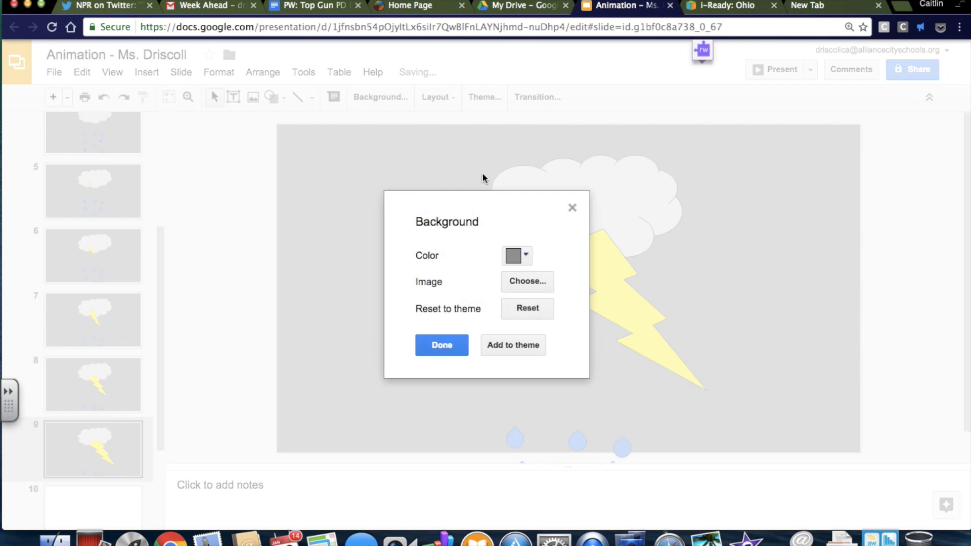
{"action": "left_click", "coordinate": [525, 257]}
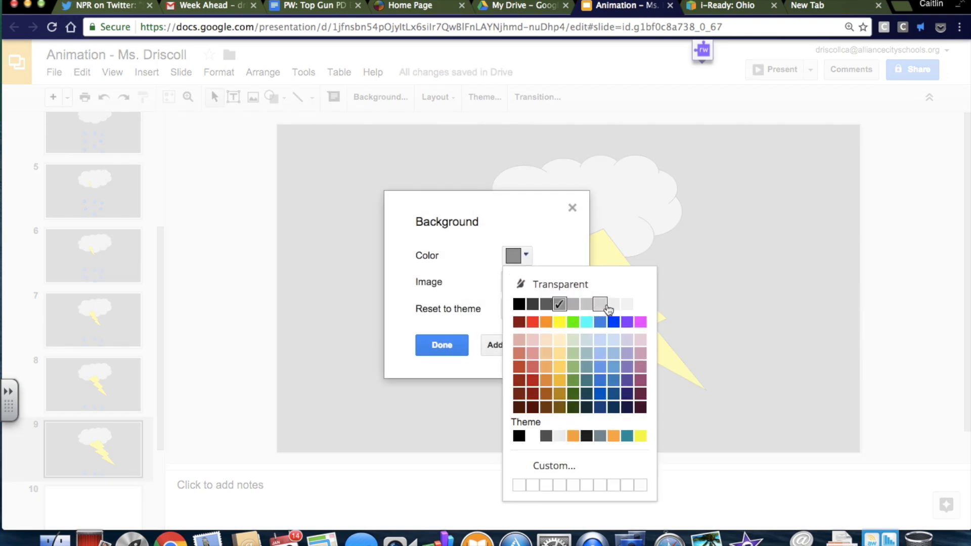
{"action": "left_click", "coordinate": [607, 306]}
{"action": "left_click", "coordinate": [436, 348]}
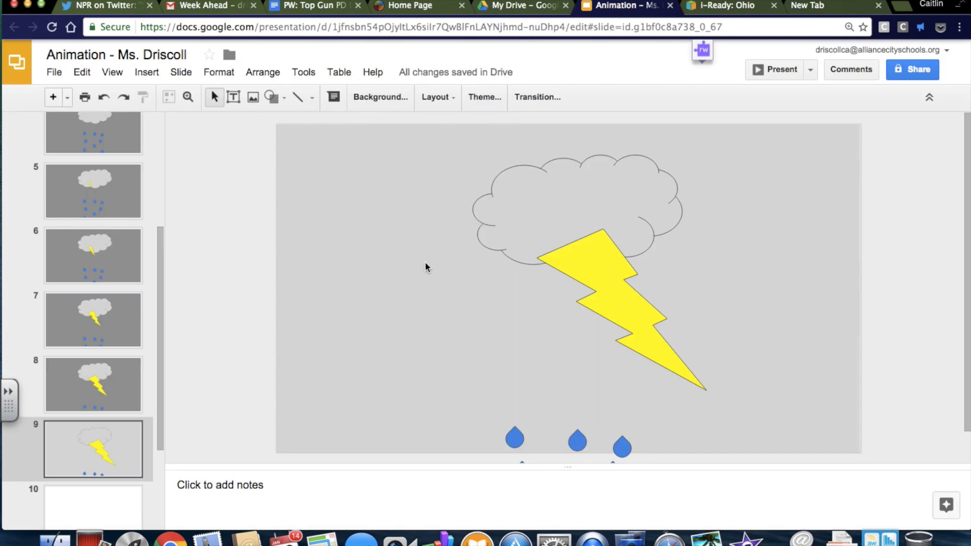
{"action": "left_click_drag", "start_coordinate": [155, 373], "coordinate": [157, 450]}
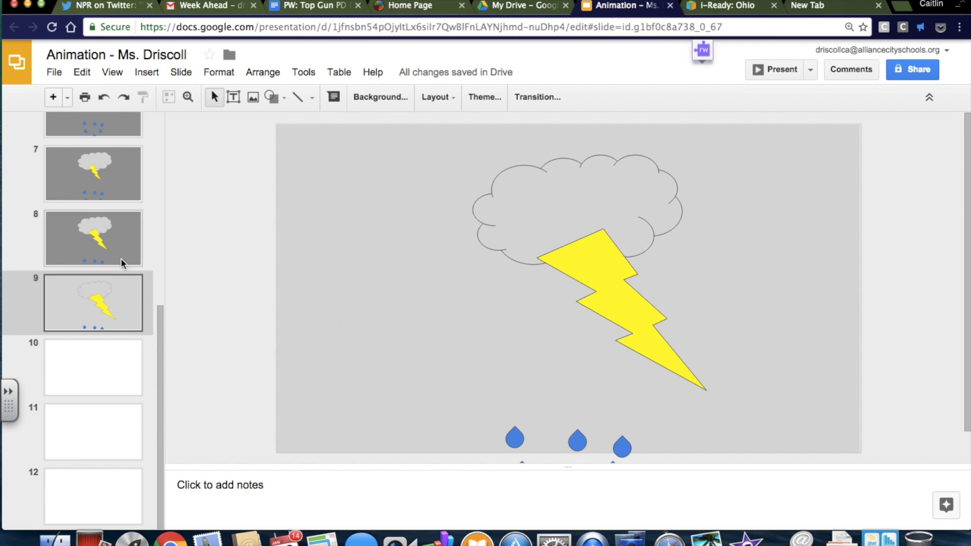
Step: Duplicate slide 9 as slide 10 and delete its three raindrops
{"action": "left_click", "coordinate": [118, 314]}
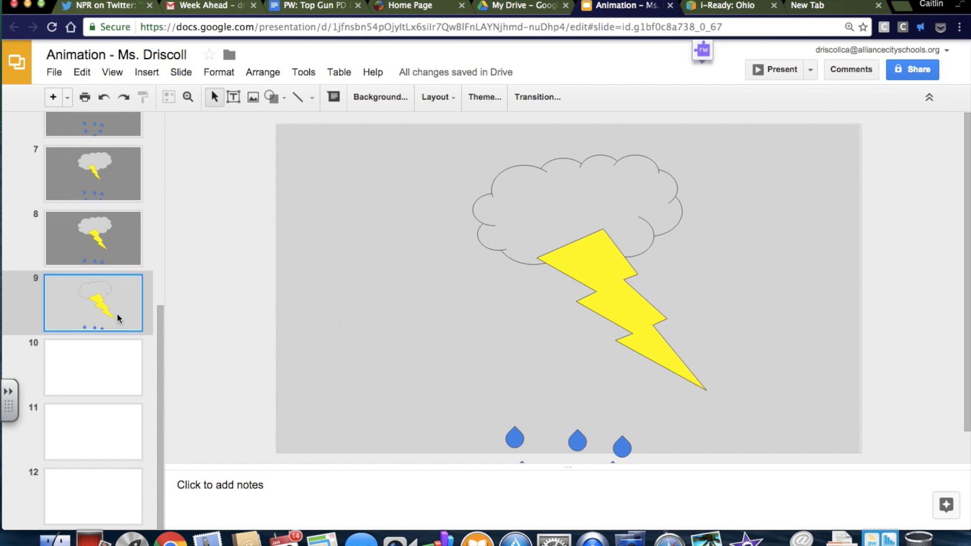
{"action": "key", "text": "super+d"}
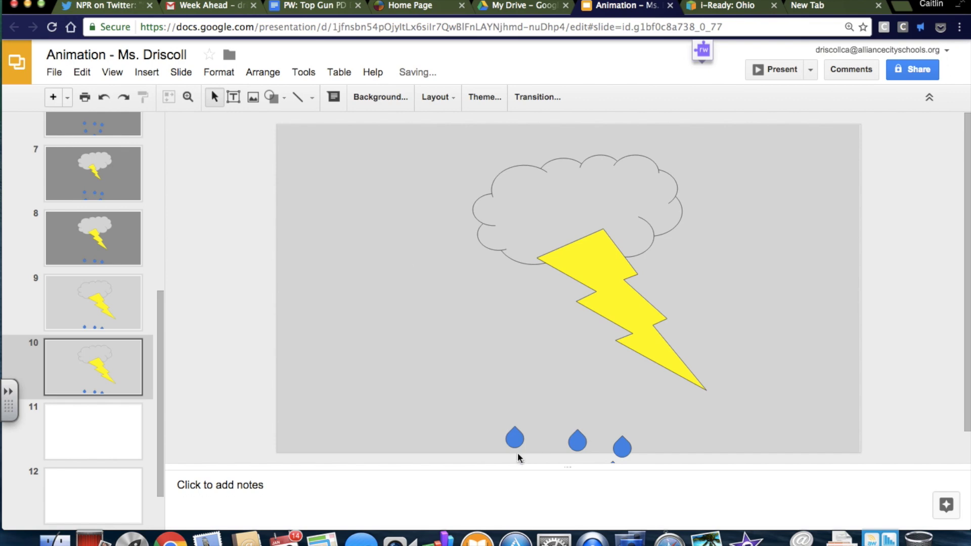
{"action": "left_click_drag", "start_coordinate": [518, 453], "coordinate": [531, 438]}
{"action": "left_click_drag", "start_coordinate": [494, 397], "coordinate": [615, 432]}
{"action": "left_click", "coordinate": [514, 438]}
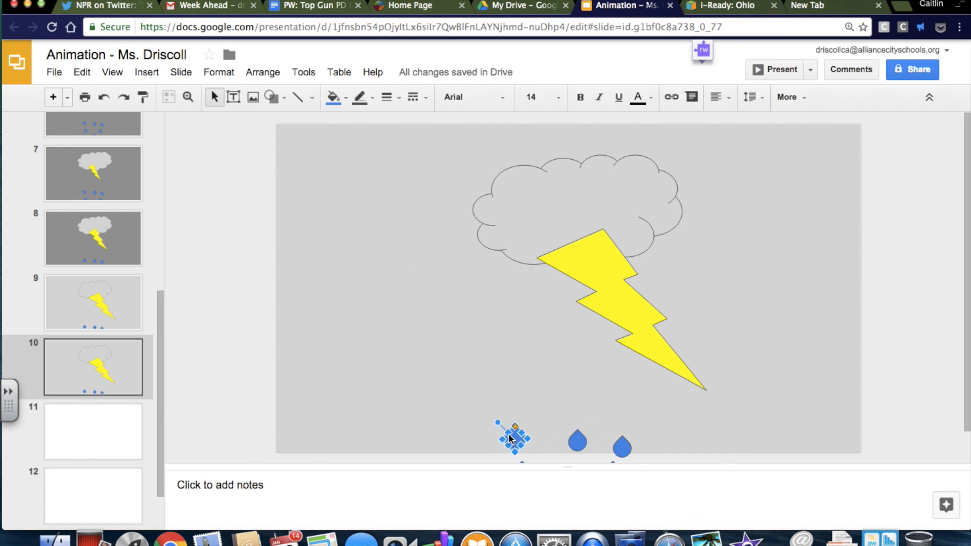
{"action": "key", "text": "Delete"}
{"action": "left_click", "coordinate": [577, 439]}
{"action": "key", "text": "Delete"}
{"action": "left_click", "coordinate": [621, 447]}
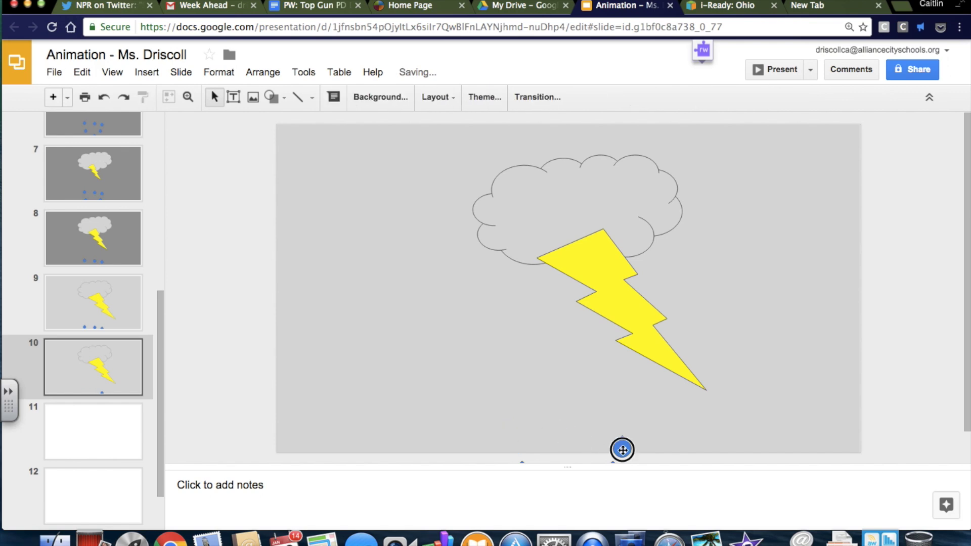
{"action": "key", "text": "Delete"}
Step: Give slide 10 a dark grey background and duplicate it as slide 11
{"action": "left_click", "coordinate": [105, 295]}
{"action": "left_click", "coordinate": [124, 363]}
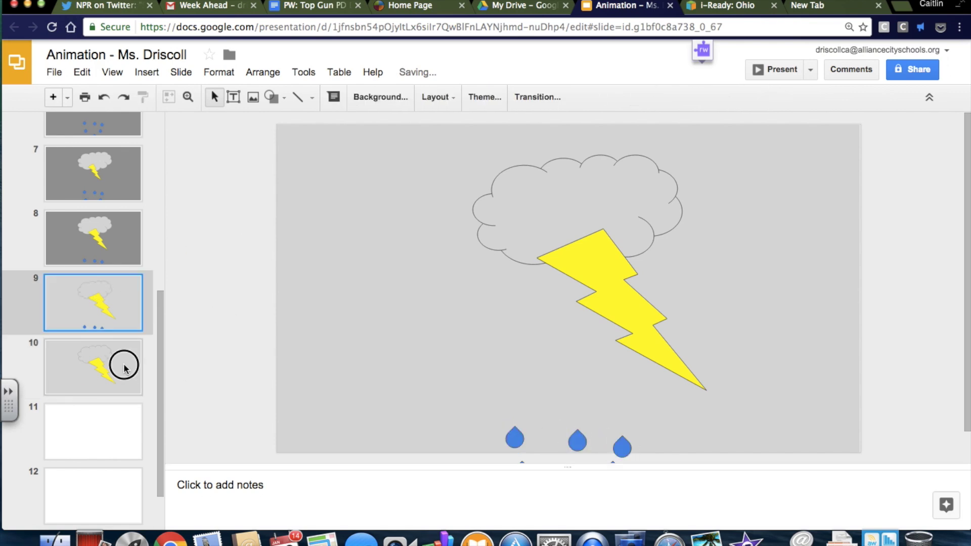
{"action": "left_click", "coordinate": [390, 97]}
{"action": "left_click", "coordinate": [514, 256]}
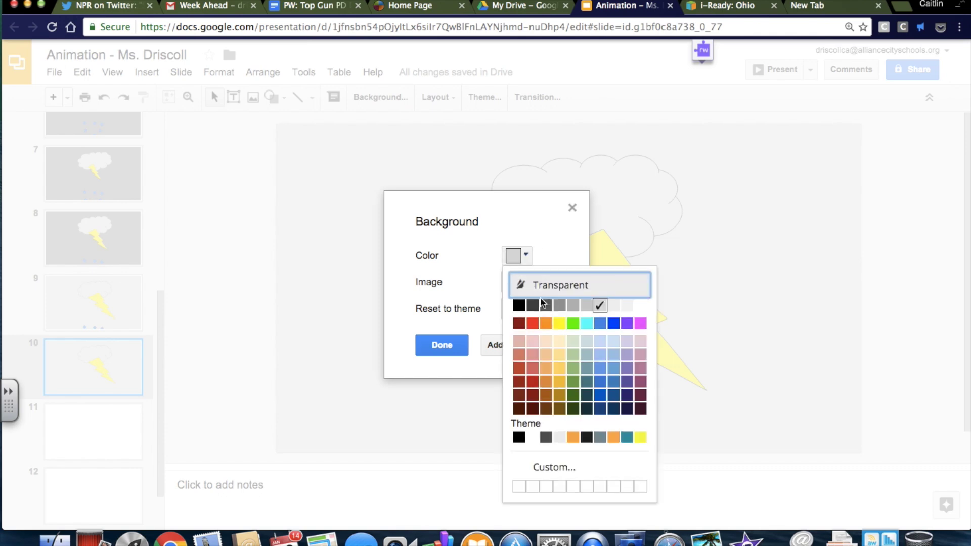
{"action": "left_click", "coordinate": [542, 305]}
{"action": "left_click", "coordinate": [423, 353]}
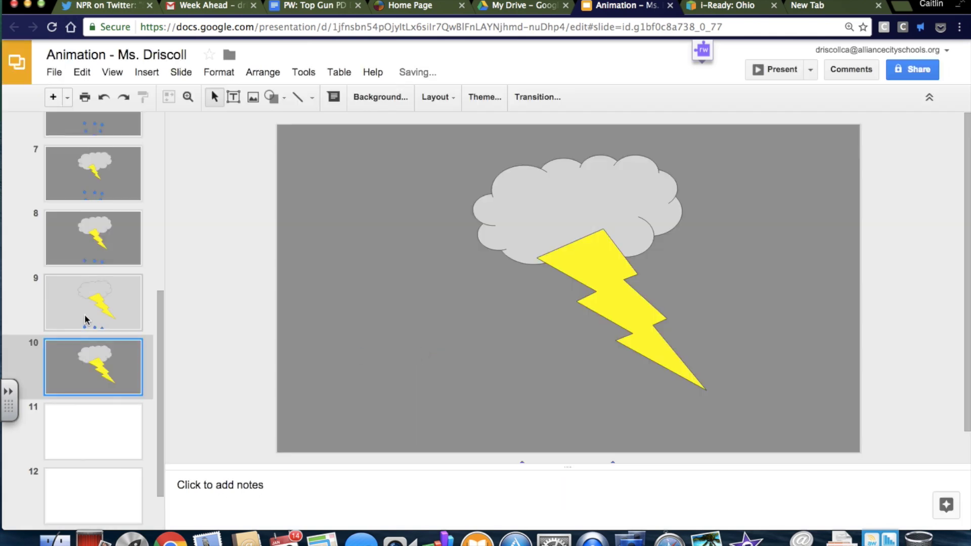
{"action": "left_click", "coordinate": [85, 318]}
{"action": "left_click", "coordinate": [101, 361]}
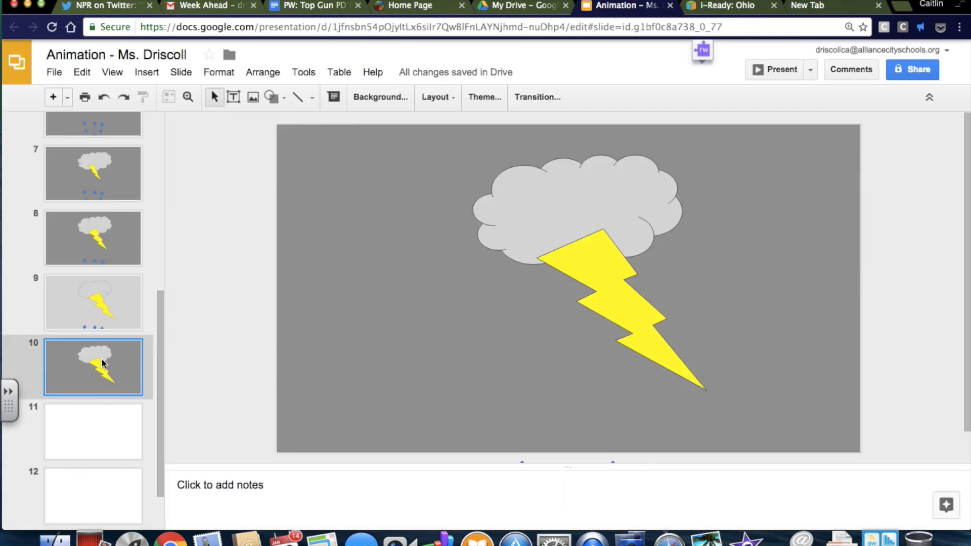
{"action": "key", "text": "ctrl+d"}
Step: Set slide 11's background to light grey
{"action": "left_click", "coordinate": [400, 97]}
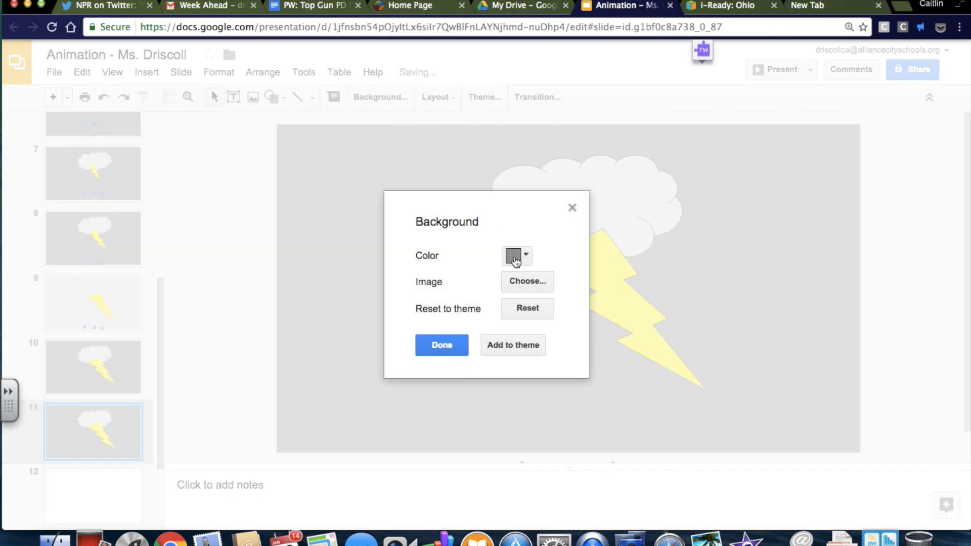
{"action": "left_click", "coordinate": [514, 258]}
{"action": "left_click", "coordinate": [612, 306]}
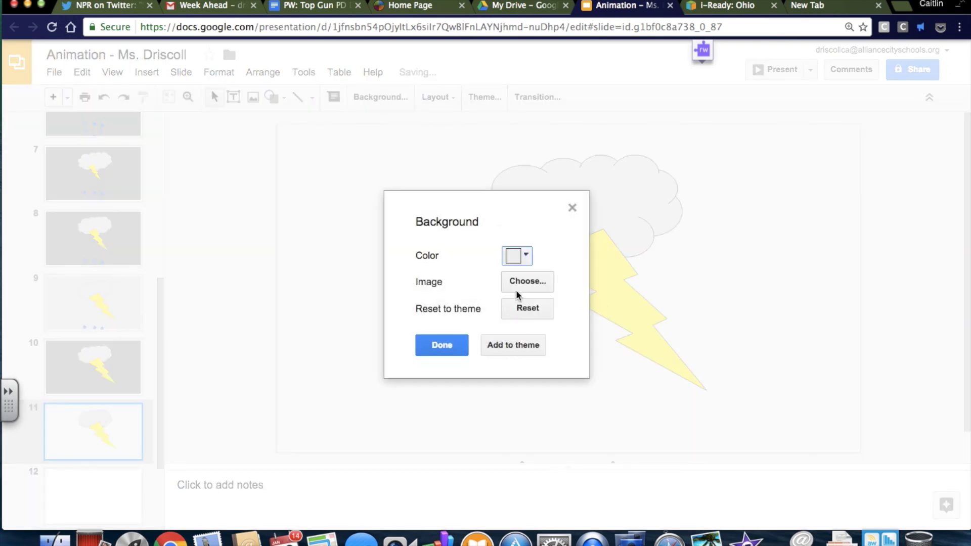
{"action": "left_click", "coordinate": [514, 256]}
{"action": "left_click", "coordinate": [602, 306]}
{"action": "left_click", "coordinate": [430, 347]}
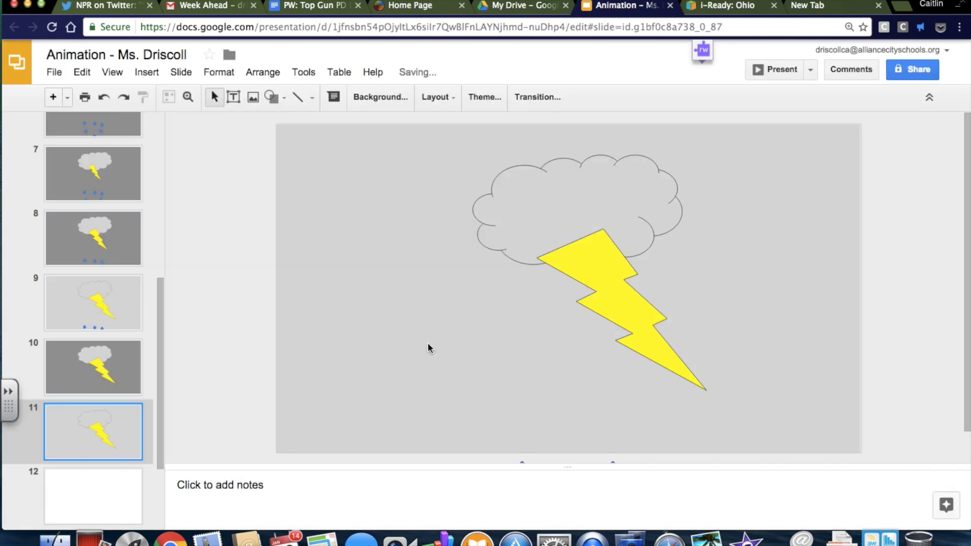
Step: Review slides 12 and 11, then select slide 10 to copy it
{"action": "left_click_drag", "start_coordinate": [163, 332], "coordinate": [162, 419]}
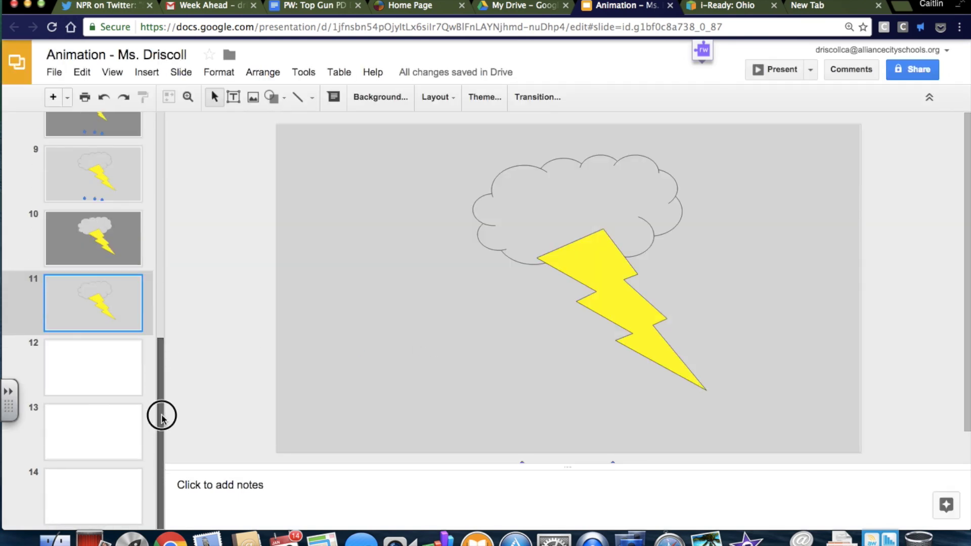
{"action": "left_click", "coordinate": [126, 365]}
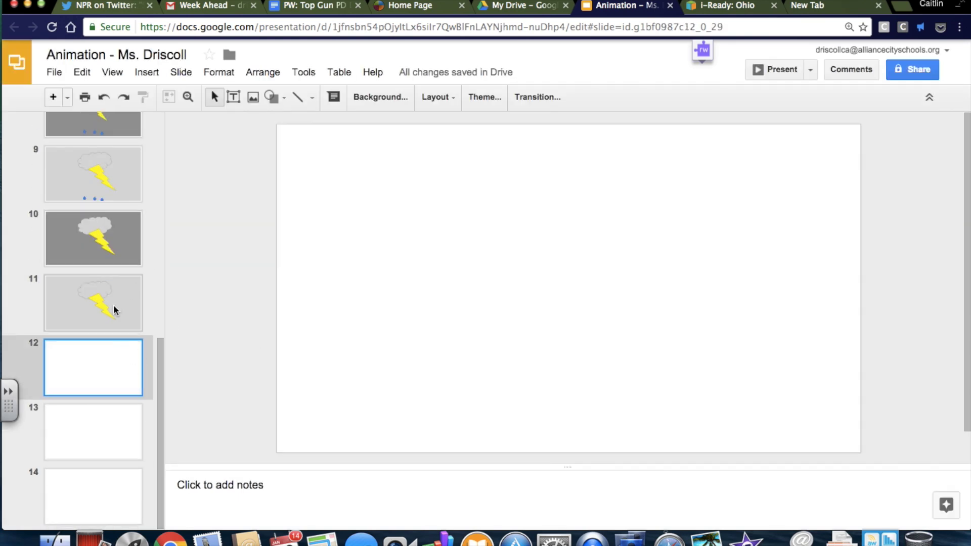
{"action": "left_click", "coordinate": [115, 309]}
{"action": "left_click", "coordinate": [106, 233]}
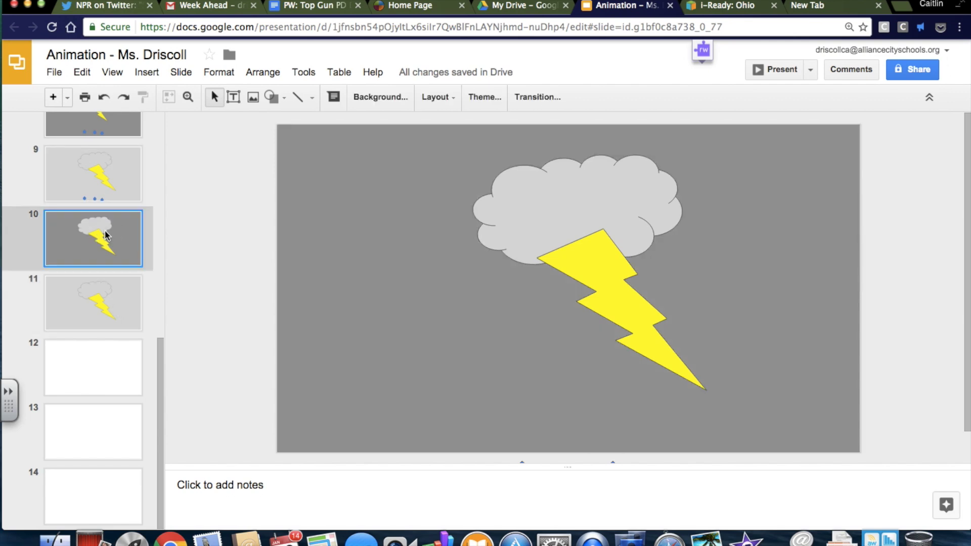
Step: Paste the copied slide 10 at position 12 and delete its lightning bolt
{"action": "left_click", "coordinate": [21, 349]}
{"action": "key", "text": "ctrl+v"}
{"action": "left_click_drag", "start_coordinate": [120, 433], "coordinate": [120, 365]}
{"action": "left_click", "coordinate": [578, 259]}
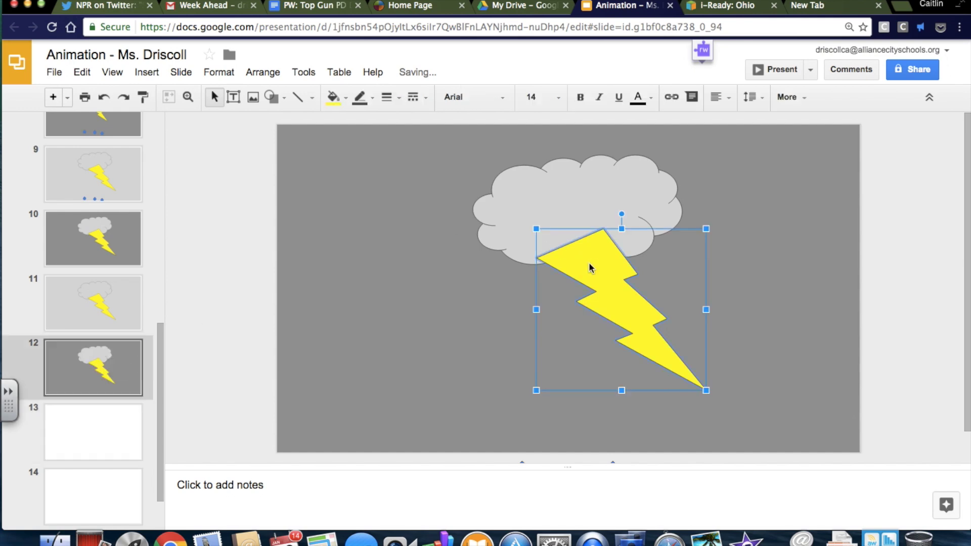
{"action": "key", "text": "Delete"}
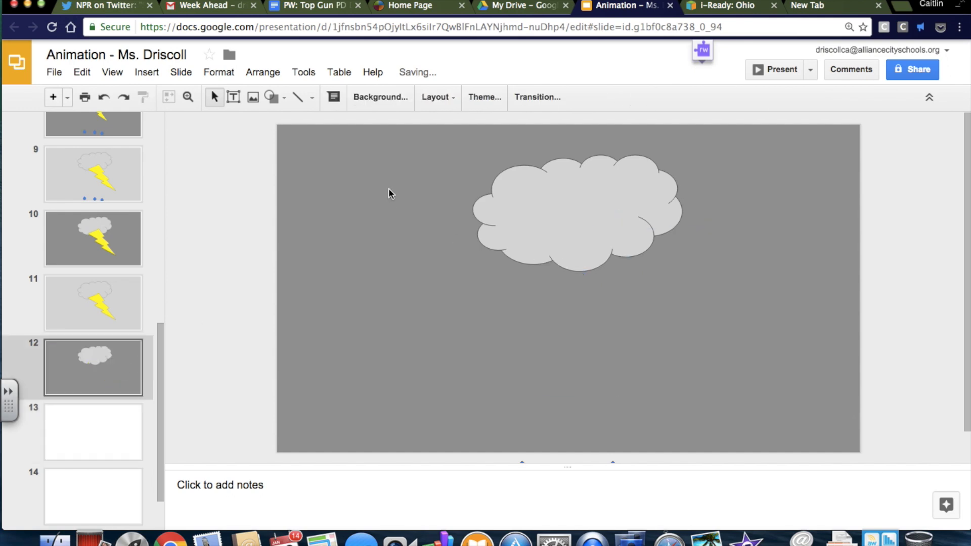
Step: Browse the Shape menu without inserting anything, then duplicate slide 12 as slide 13
{"action": "left_click", "coordinate": [288, 102]}
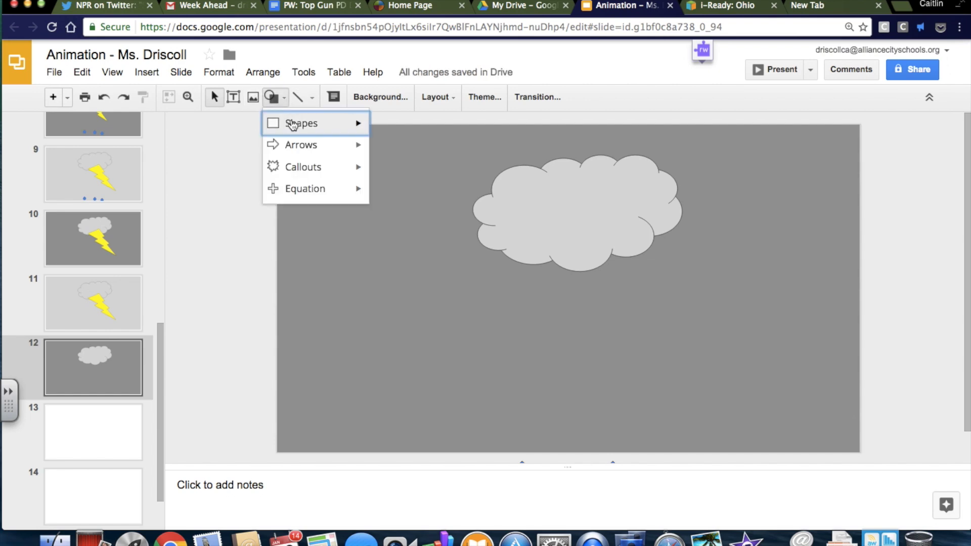
{"action": "mouse_move", "coordinate": [293, 125]}
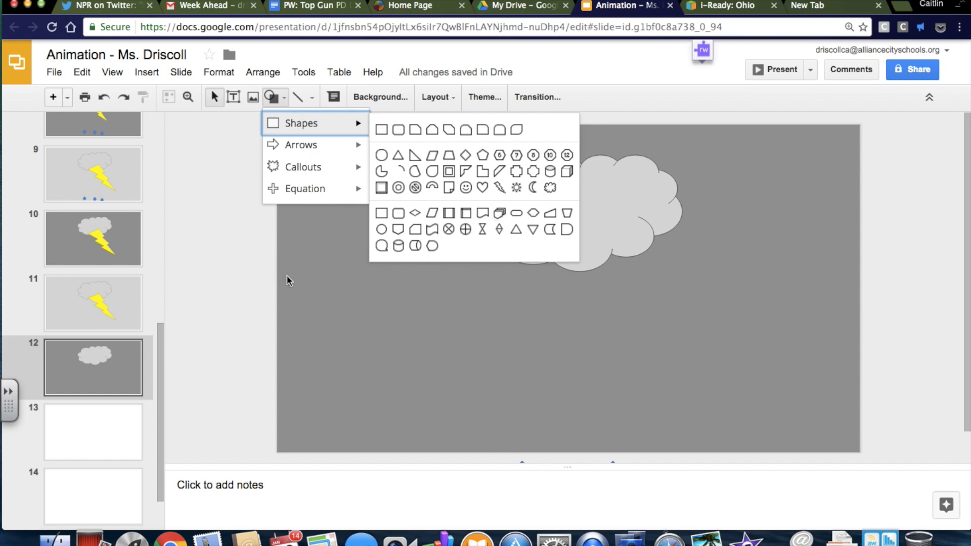
{"action": "left_click", "coordinate": [72, 361]}
{"action": "left_click", "coordinate": [73, 361]}
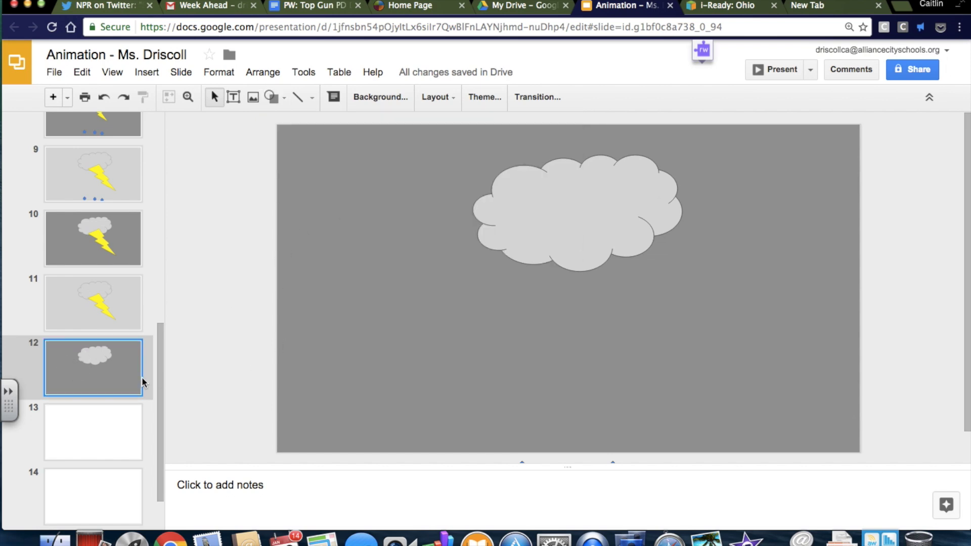
{"action": "key", "text": "ctrl+d"}
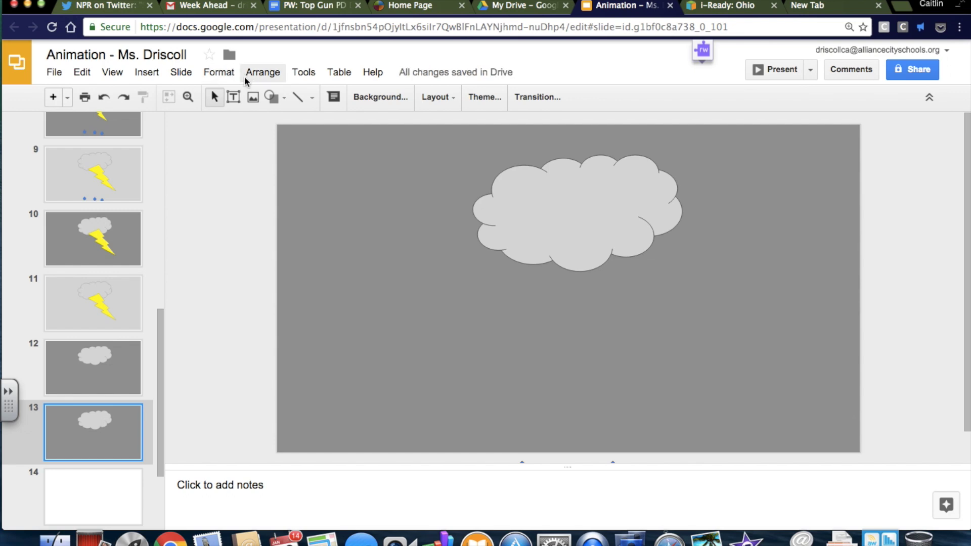
Step: Draw a rounded rectangular callout below-left of the cloud, its tail pointing up
{"action": "left_click", "coordinate": [247, 76]}
{"action": "mouse_move", "coordinate": [177, 79]}
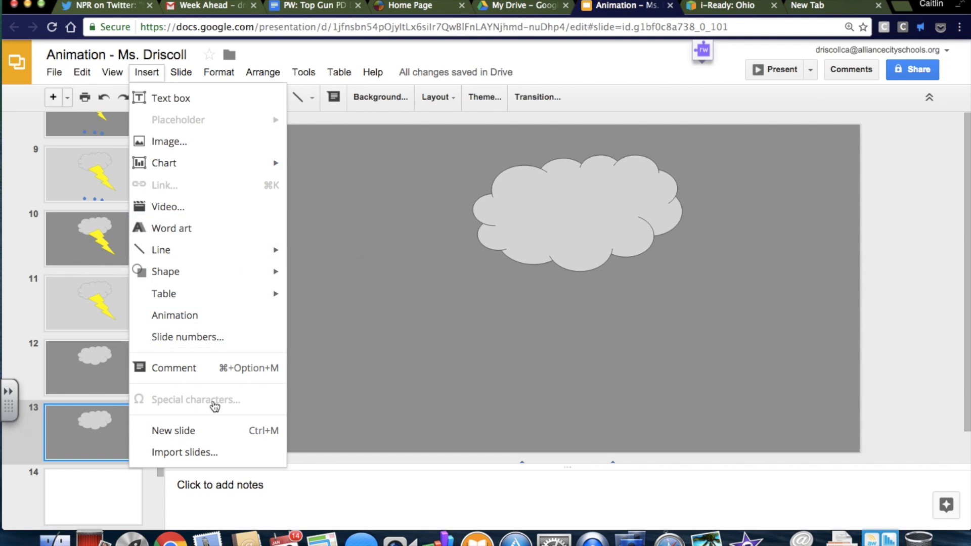
{"action": "mouse_move", "coordinate": [205, 268]}
{"action": "mouse_move", "coordinate": [340, 282]}
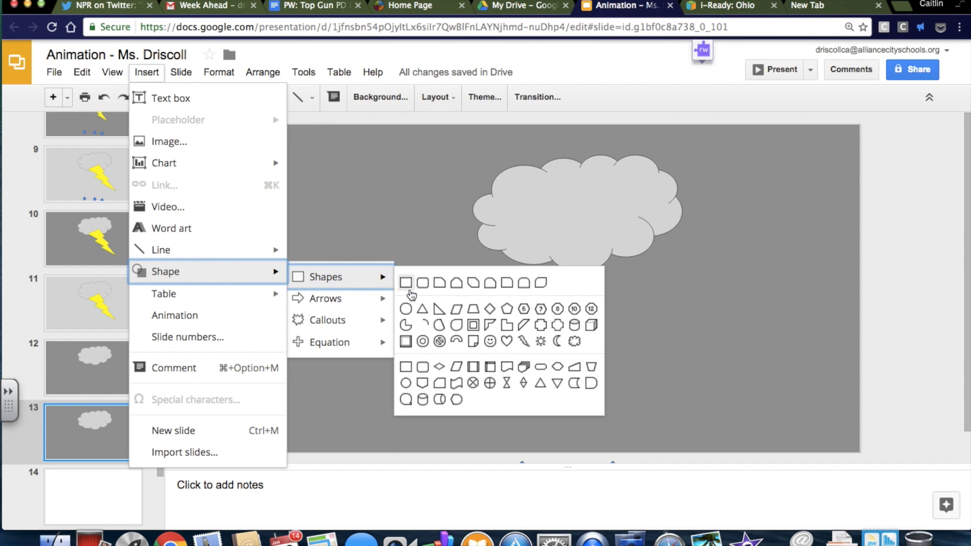
{"action": "mouse_move", "coordinate": [367, 332]}
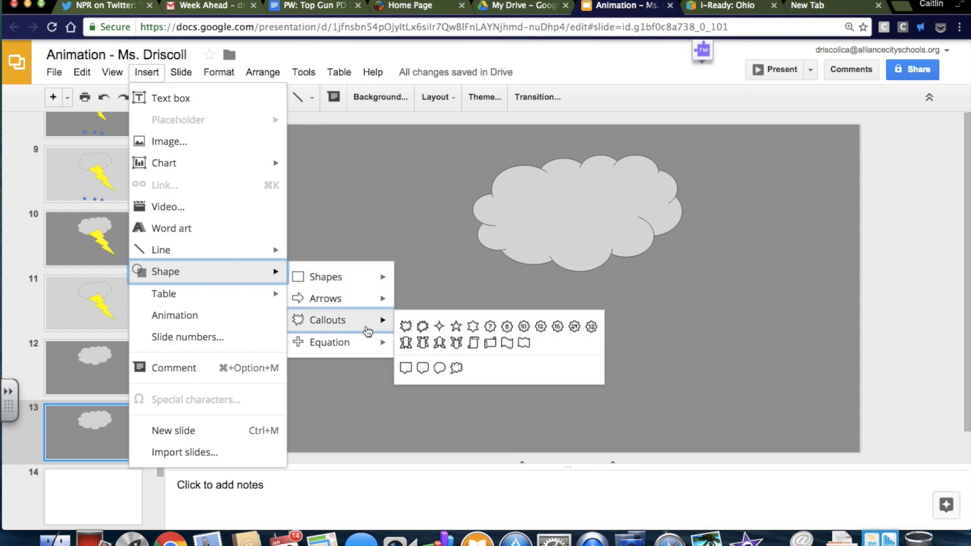
{"action": "left_click", "coordinate": [429, 372]}
{"action": "left_click_drag", "start_coordinate": [403, 272], "coordinate": [513, 351]}
{"action": "left_click_drag", "start_coordinate": [432, 359], "coordinate": [518, 286]}
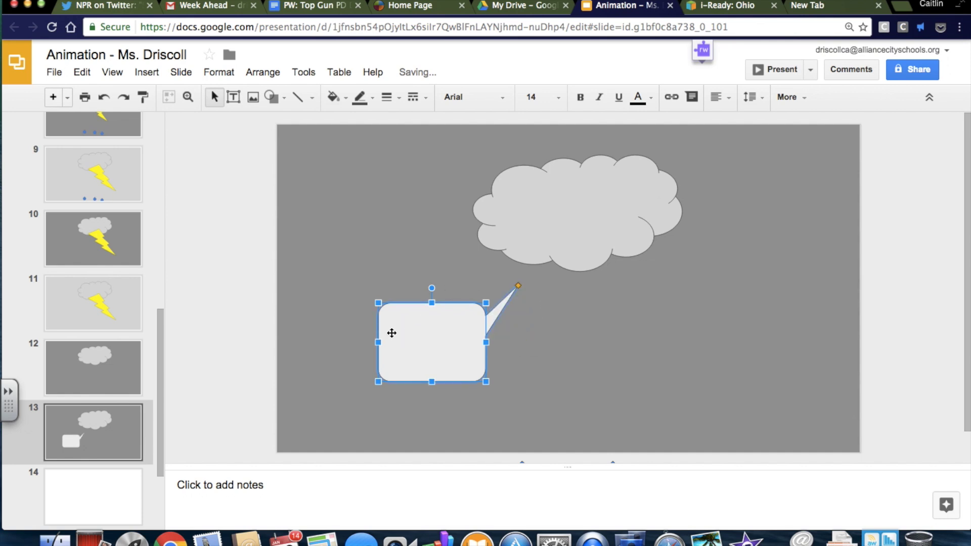
Step: Duplicate slide 13 as slide 14
{"action": "left_click", "coordinate": [289, 304]}
{"action": "left_click", "coordinate": [116, 424]}
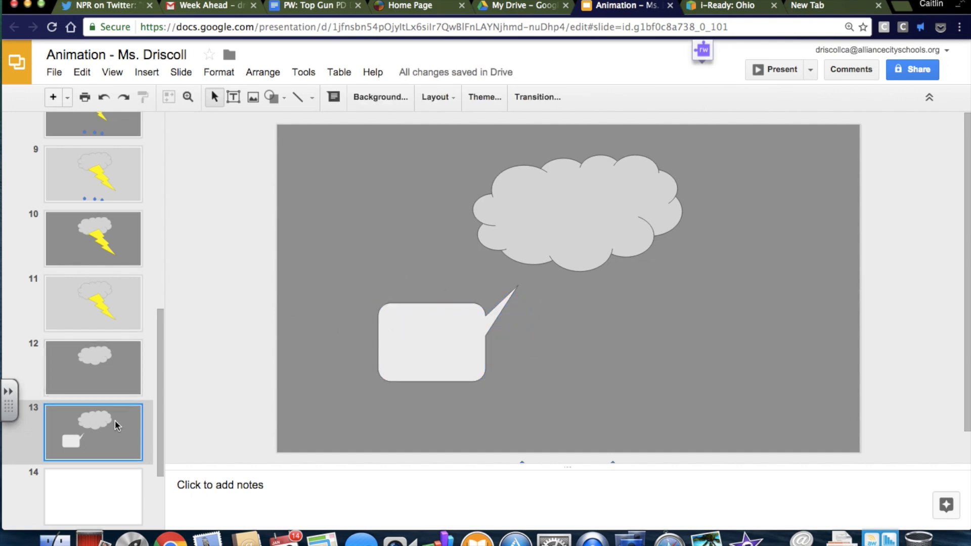
{"action": "key", "text": "super+d"}
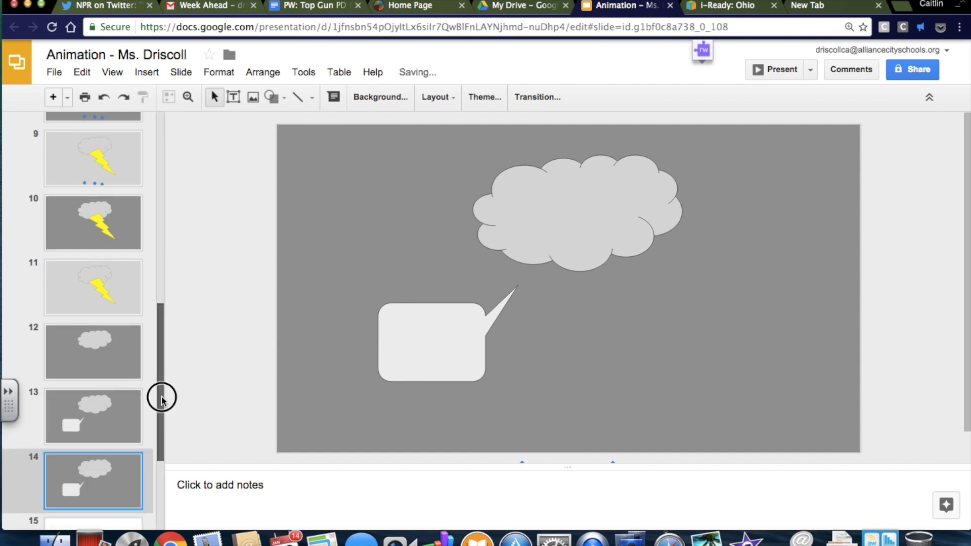
Step: Add a text box inside slide 14's speech bubble reading 'Excuse me'
{"action": "scroll", "coordinate": [102, 331], "scroll_direction": "down", "scroll_amount": 4}
{"action": "left_click", "coordinate": [469, 341]}
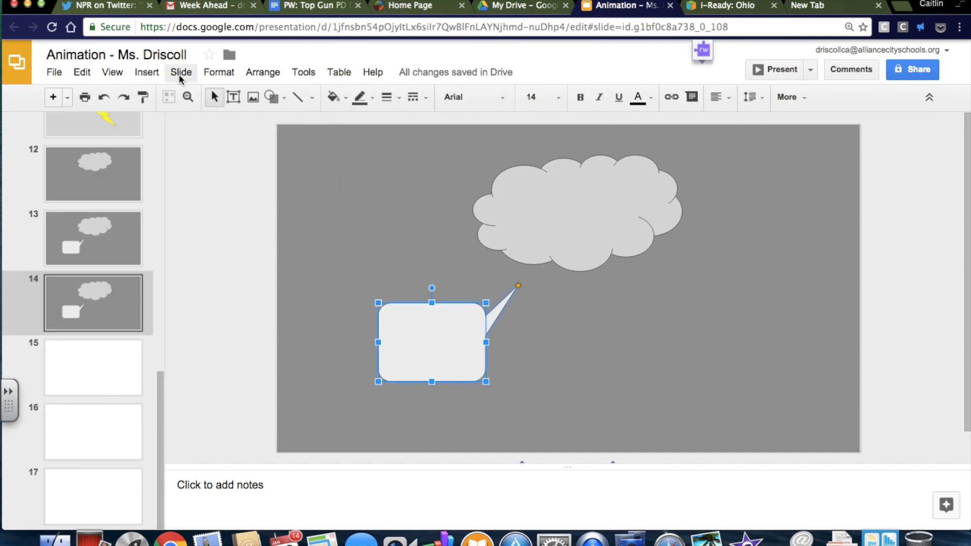
{"action": "left_click", "coordinate": [132, 75]}
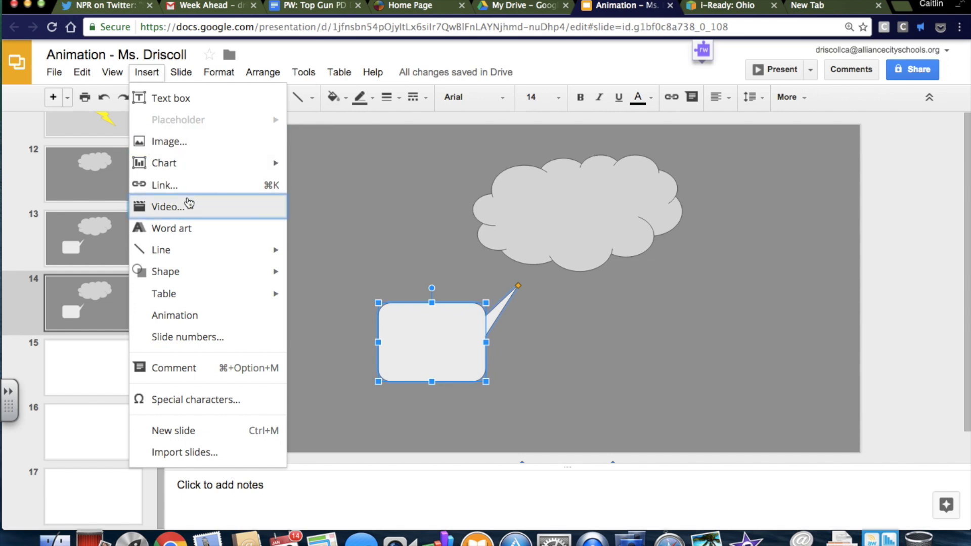
{"action": "left_click", "coordinate": [147, 97]}
{"action": "left_click_drag", "start_coordinate": [383, 310], "coordinate": [473, 374]}
{"action": "type", "text": "Excuse me."}
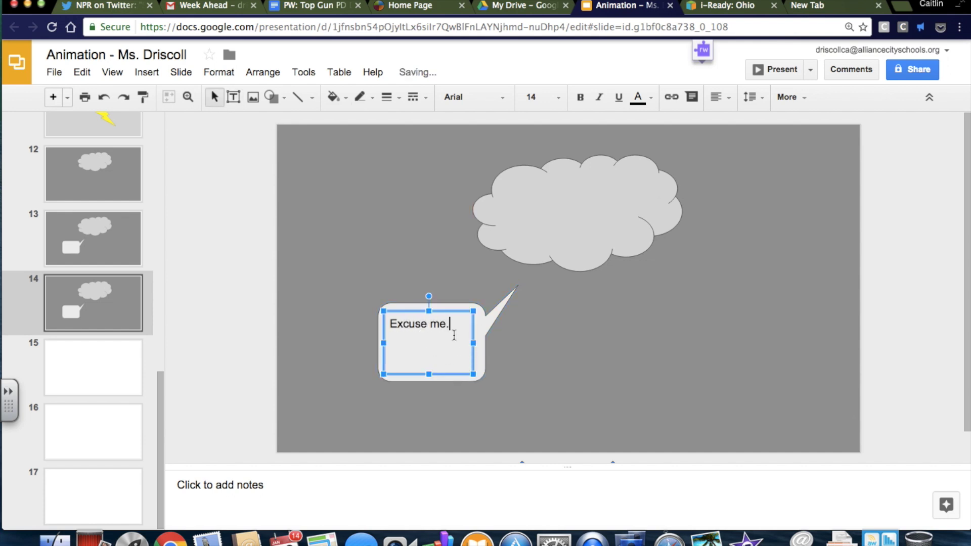
Step: Format the bubble text at 24 pt and centre-align it
{"action": "left_click_drag", "start_coordinate": [455, 335], "coordinate": [386, 321]}
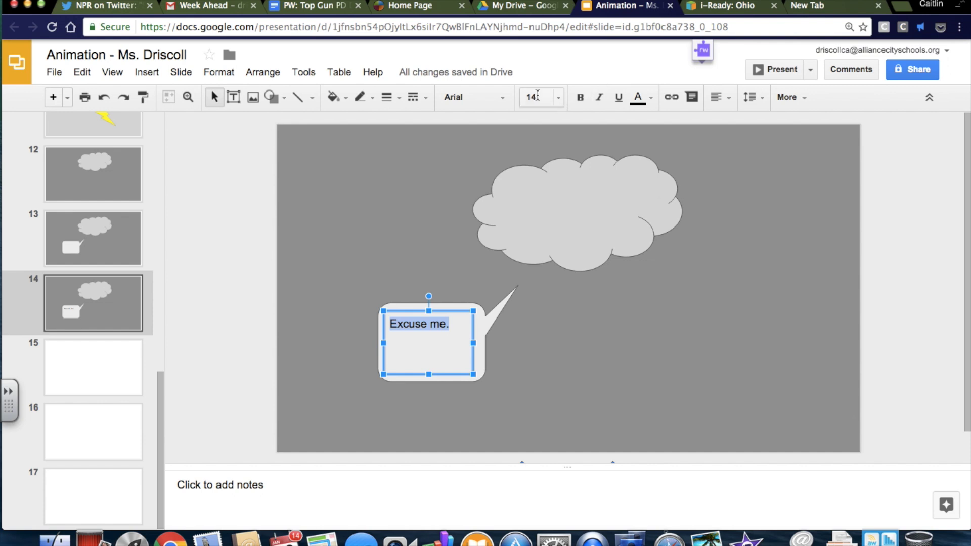
{"action": "left_click", "coordinate": [502, 100]}
{"action": "left_click", "coordinate": [537, 96]}
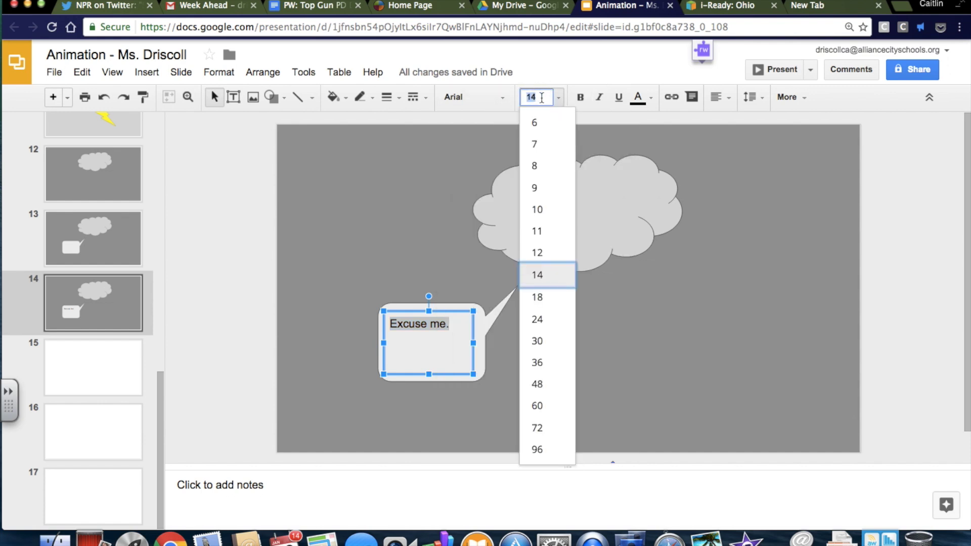
{"action": "left_click", "coordinate": [553, 297]}
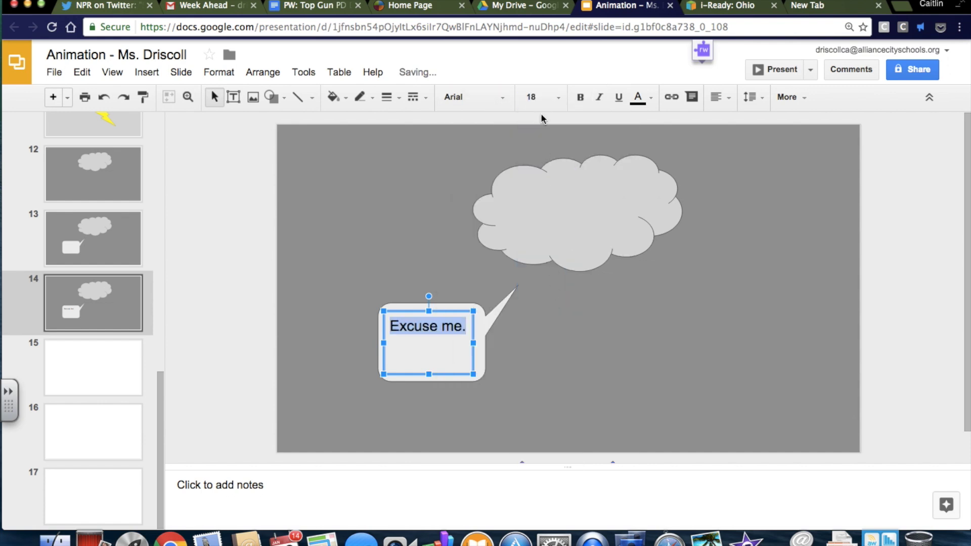
{"action": "left_click", "coordinate": [540, 99]}
{"action": "left_click", "coordinate": [542, 339]}
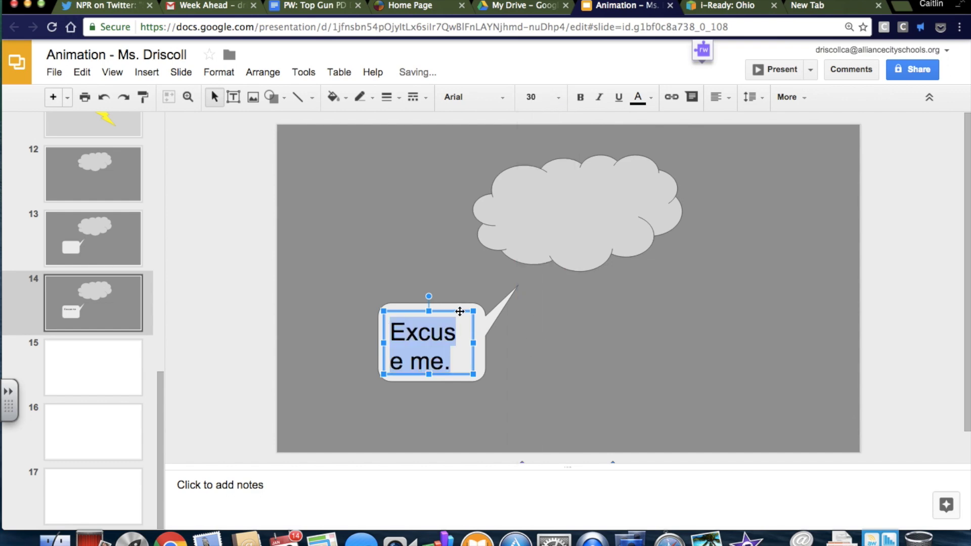
{"action": "left_click", "coordinate": [559, 96]}
{"action": "left_click", "coordinate": [552, 318]}
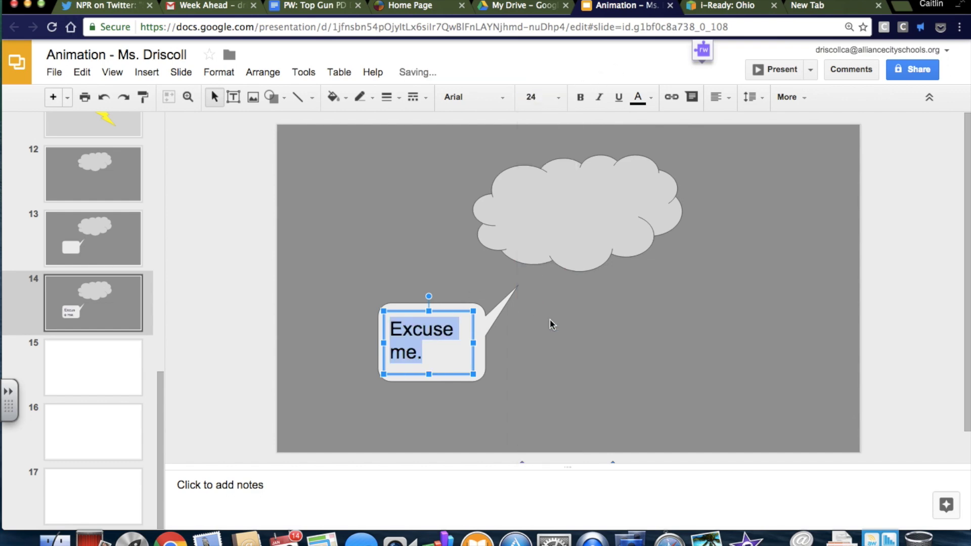
{"action": "left_click", "coordinate": [725, 97]}
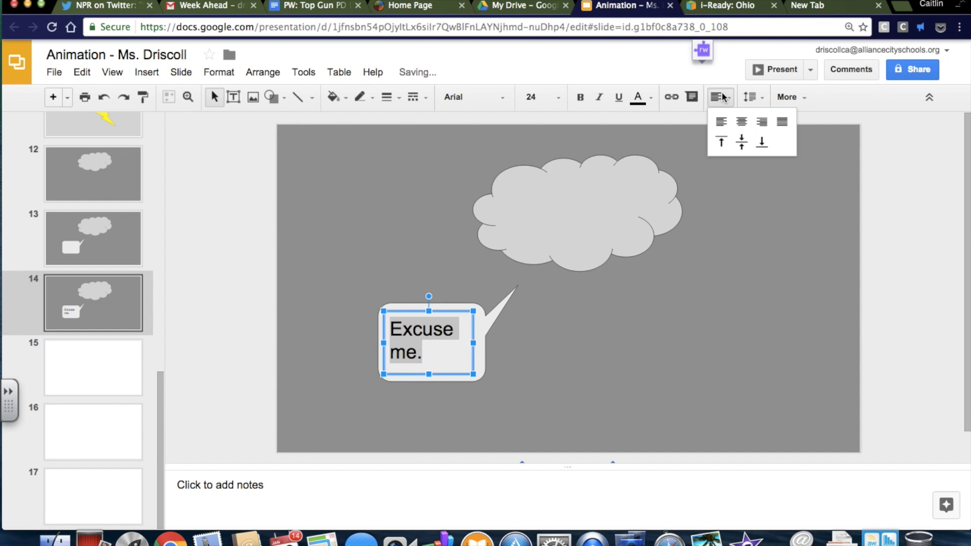
{"action": "left_click", "coordinate": [742, 124]}
{"action": "left_click", "coordinate": [356, 226]}
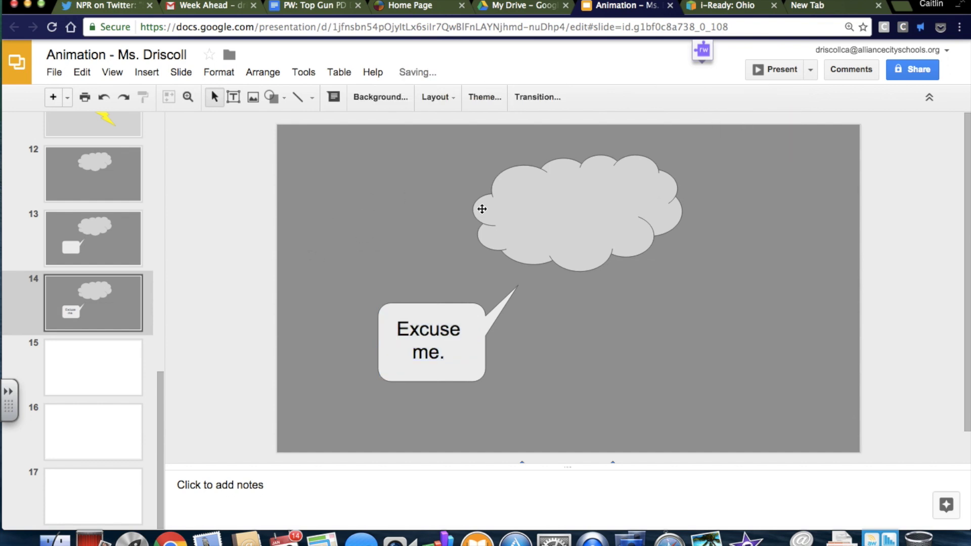
Step: Duplicate slide 14 to create slide 15
{"action": "left_click", "coordinate": [116, 318]}
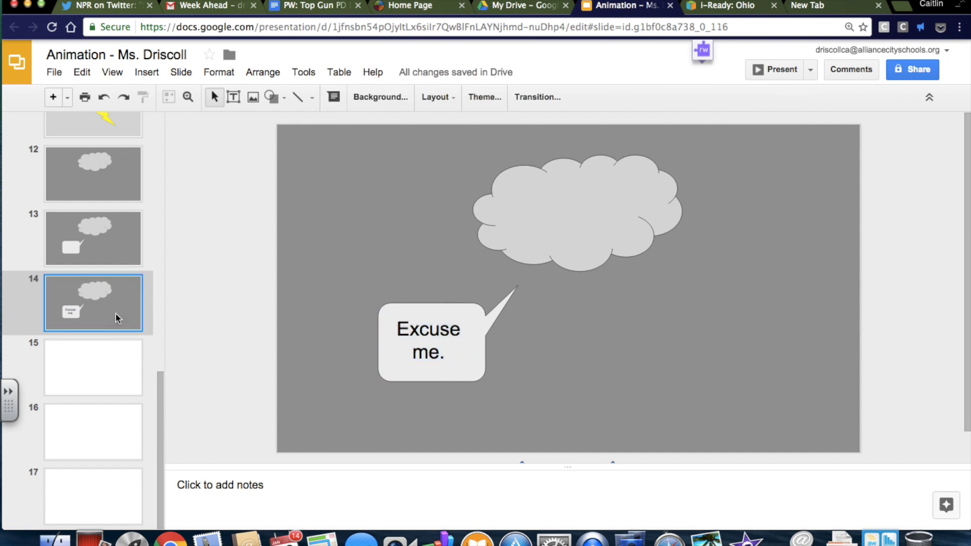
{"action": "key", "text": "super+d"}
{"action": "left_click_drag", "start_coordinate": [159, 382], "coordinate": [159, 405]}
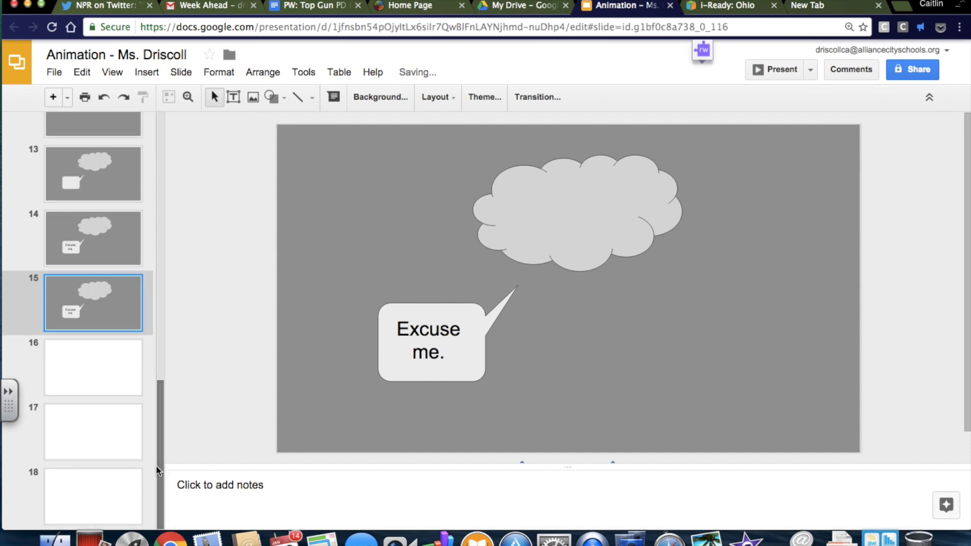
Step: Delete the blank slide 16 after the speech-bubble slides
{"action": "left_click_drag", "start_coordinate": [48, 343], "coordinate": [102, 374]}
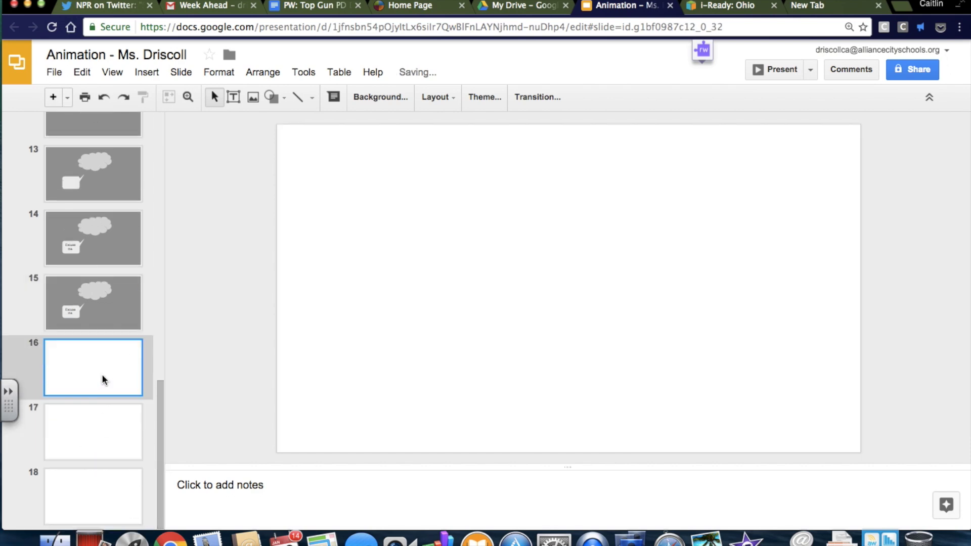
{"action": "scroll", "coordinate": [102, 375], "scroll_direction": "up", "scroll_amount": 2}
{"action": "scroll", "coordinate": [99, 445], "scroll_direction": "up", "scroll_amount": 2}
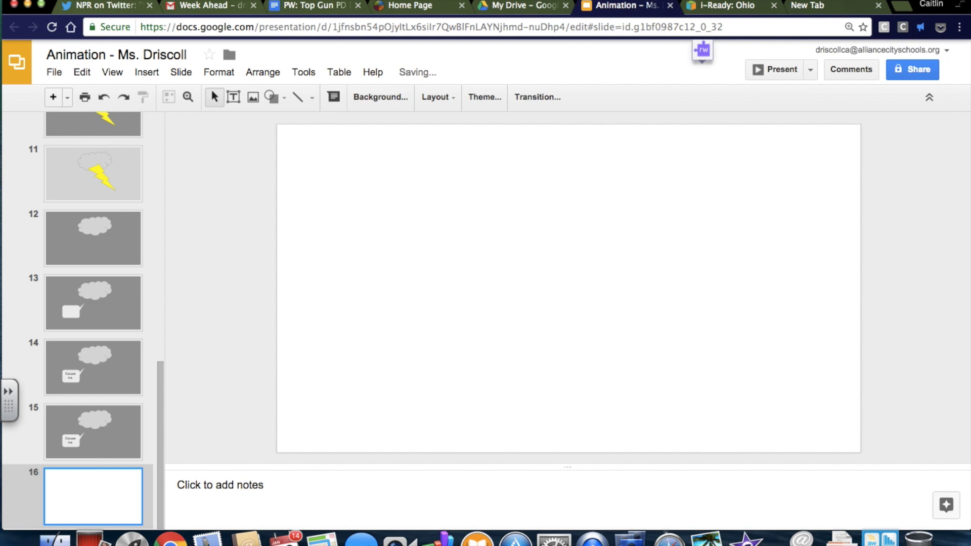
{"action": "key", "text": "Delete"}
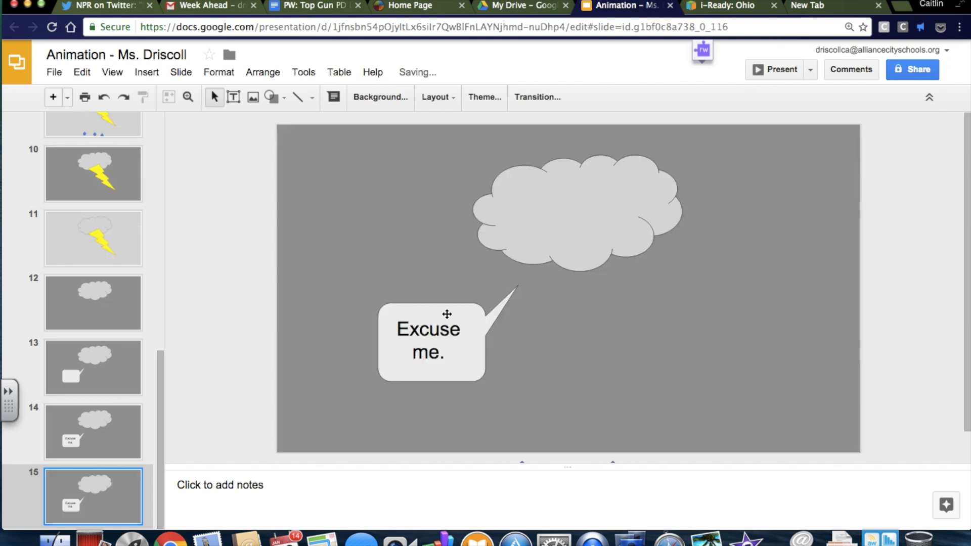
Step: Return the filmstrip to the top and preview the animation as a slideshow
{"action": "left_click_drag", "start_coordinate": [159, 354], "coordinate": [178, 441]}
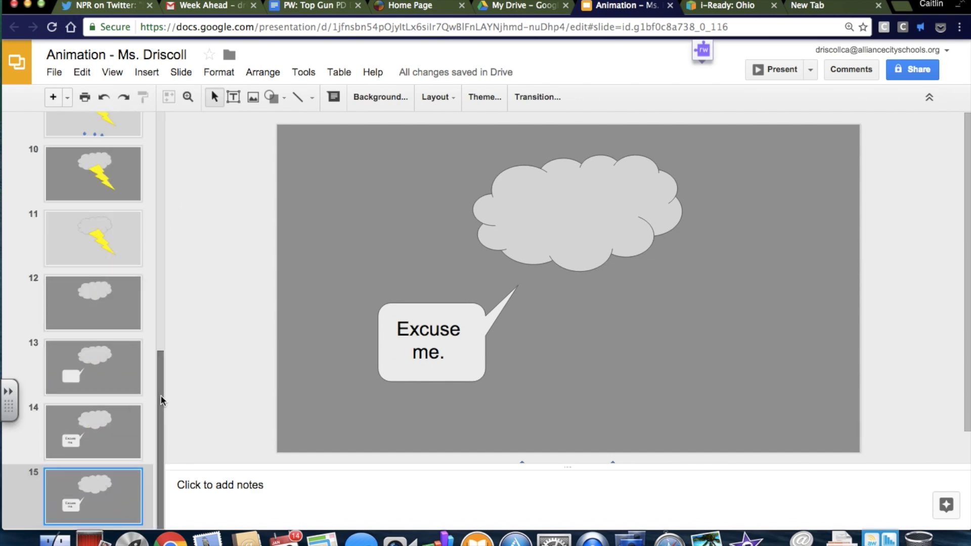
{"action": "left_click_drag", "start_coordinate": [159, 396], "coordinate": [158, 137]}
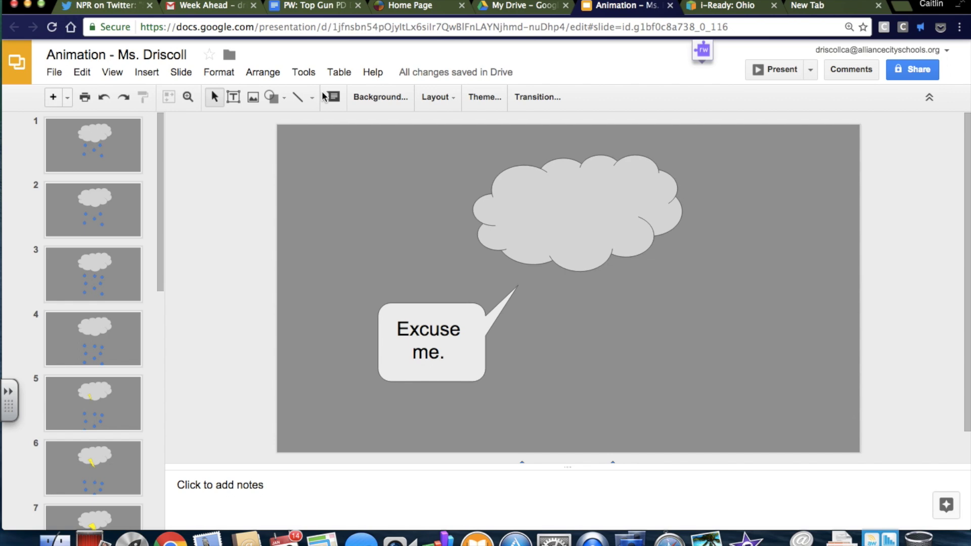
{"action": "left_click", "coordinate": [767, 71]}
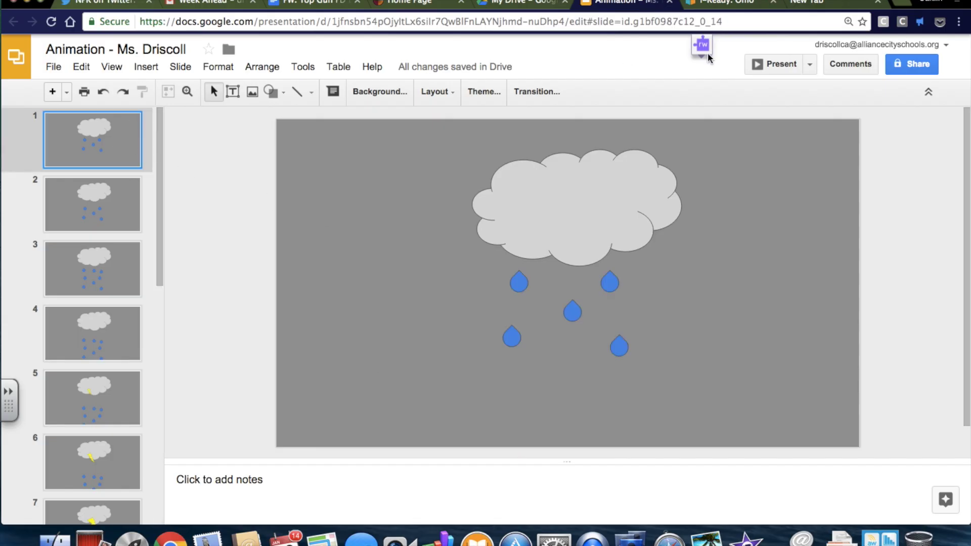
{"action": "left_click", "coordinate": [755, 62]}
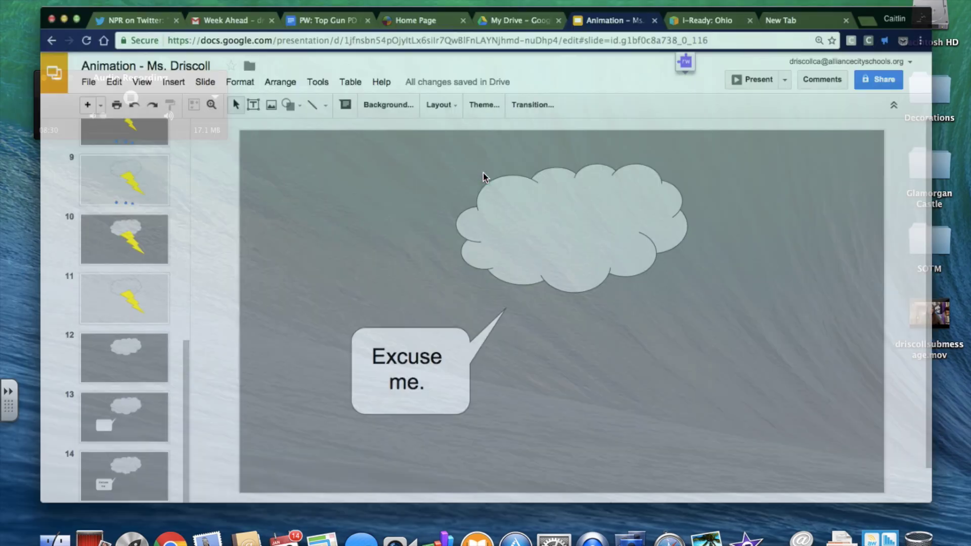
Step: Open the Publish to the web settings, then close them without publishing
{"action": "left_click", "coordinate": [55, 67]}
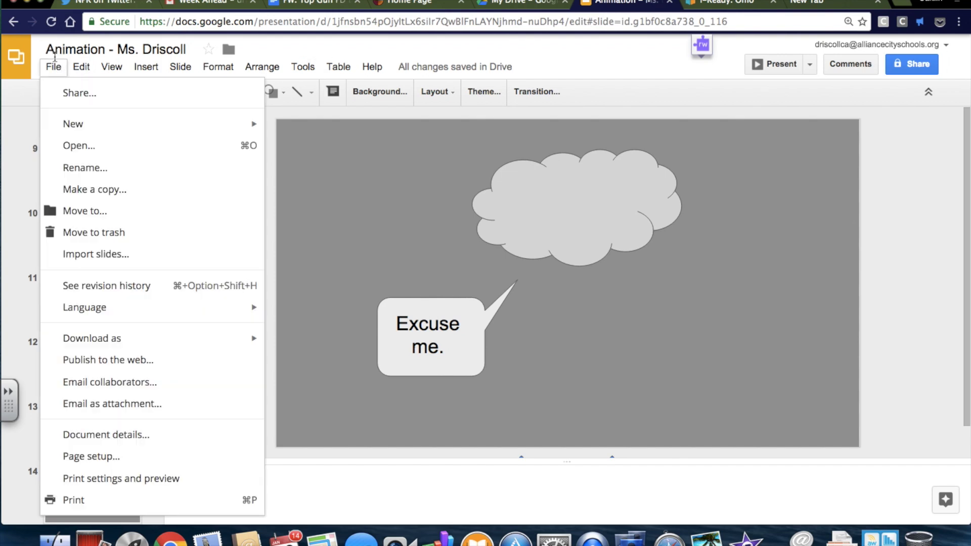
{"action": "left_click", "coordinate": [133, 362]}
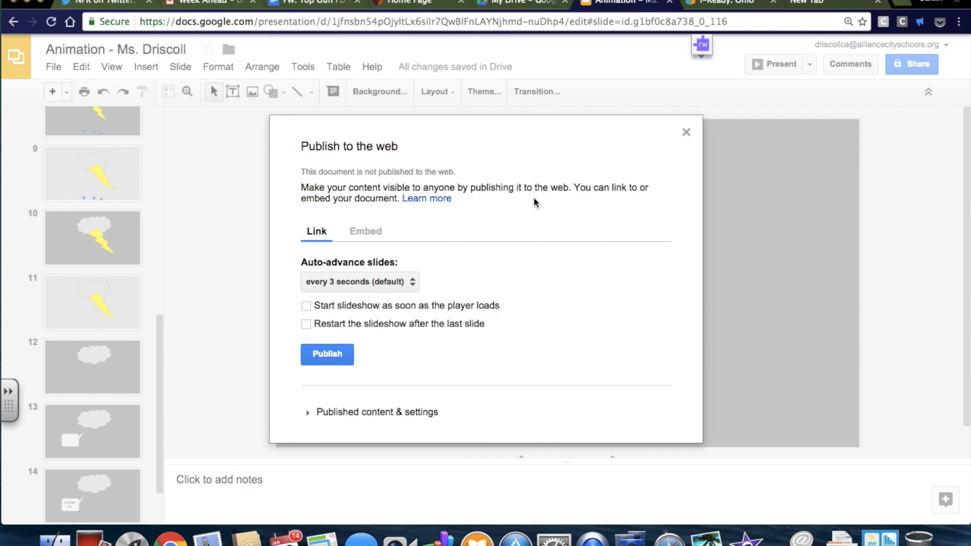
{"action": "left_click", "coordinate": [687, 133]}
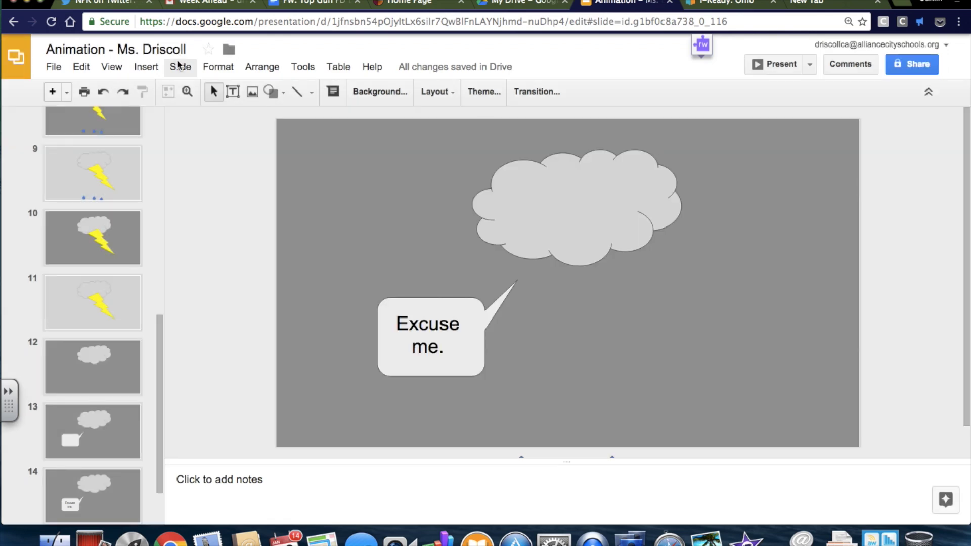
Step: Shorten the surname in the presentation title to its initial
{"action": "left_click_drag", "start_coordinate": [143, 49], "coordinate": [193, 53]}
{"action": "type", "text": "D"}
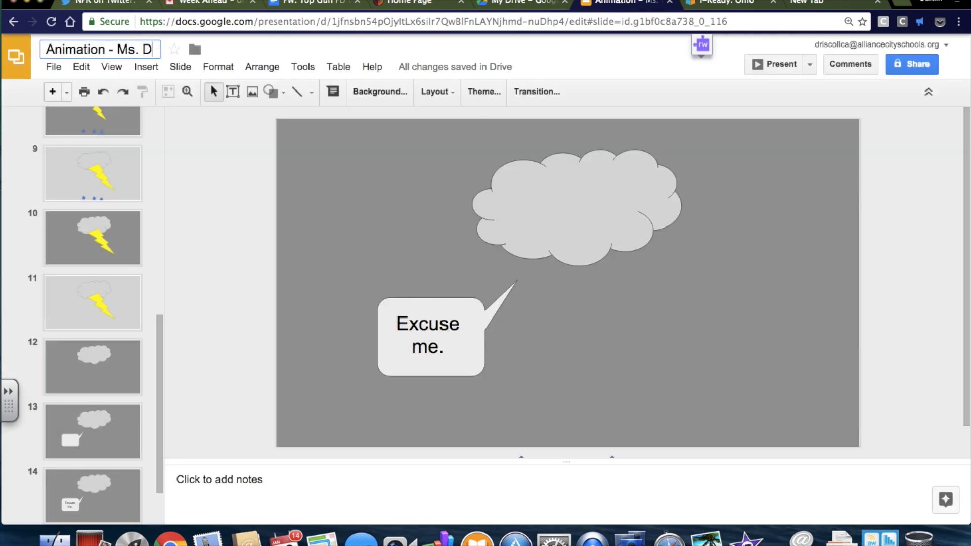
{"action": "key", "text": "Return"}
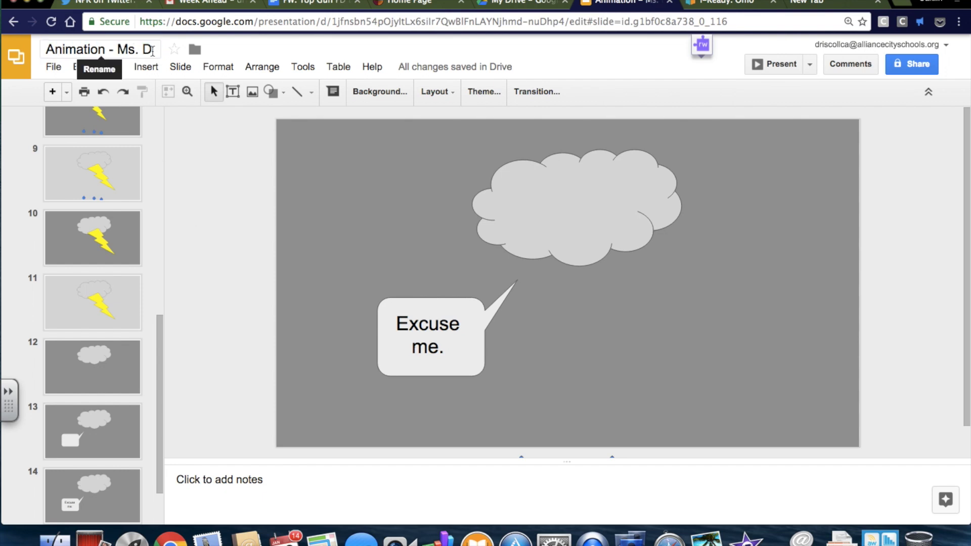
{"action": "left_click", "coordinate": [53, 66]}
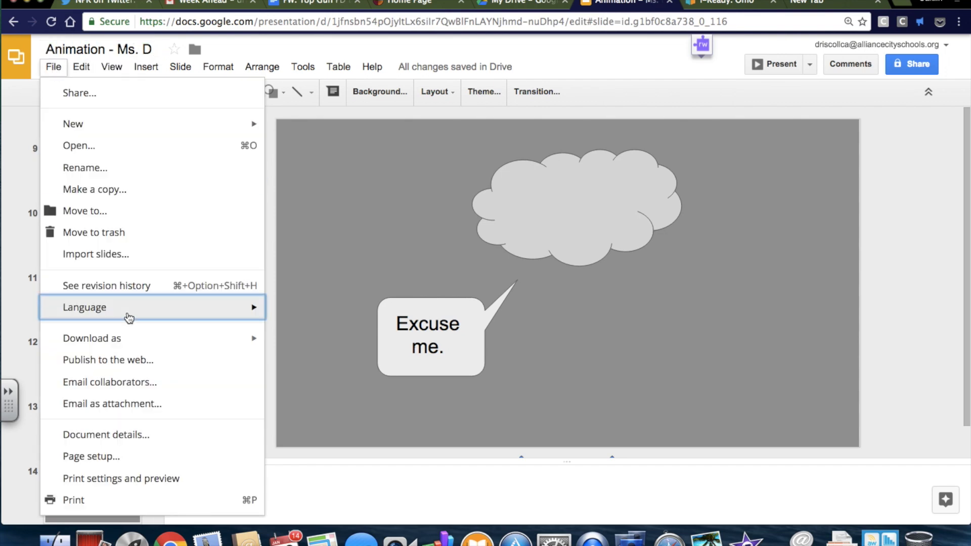
{"action": "left_click", "coordinate": [141, 361]}
Step: Publish the presentation with auto-advance every second and copy the published link
{"action": "left_click", "coordinate": [385, 257]}
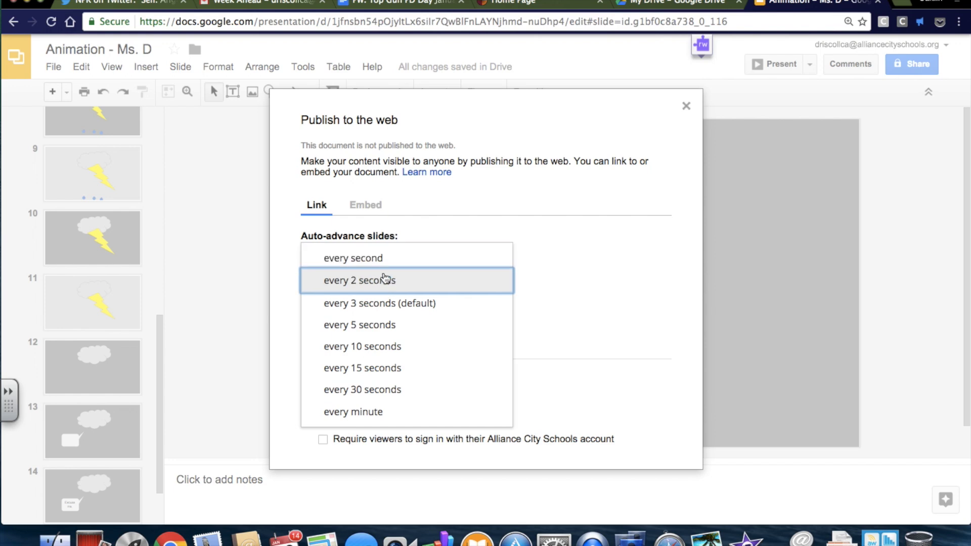
{"action": "left_click", "coordinate": [390, 259]}
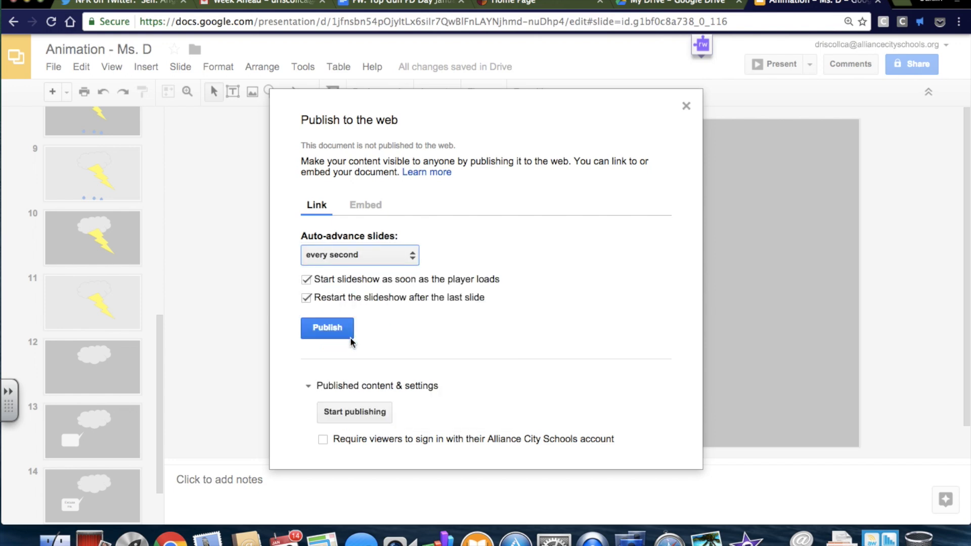
{"action": "left_click", "coordinate": [336, 328]}
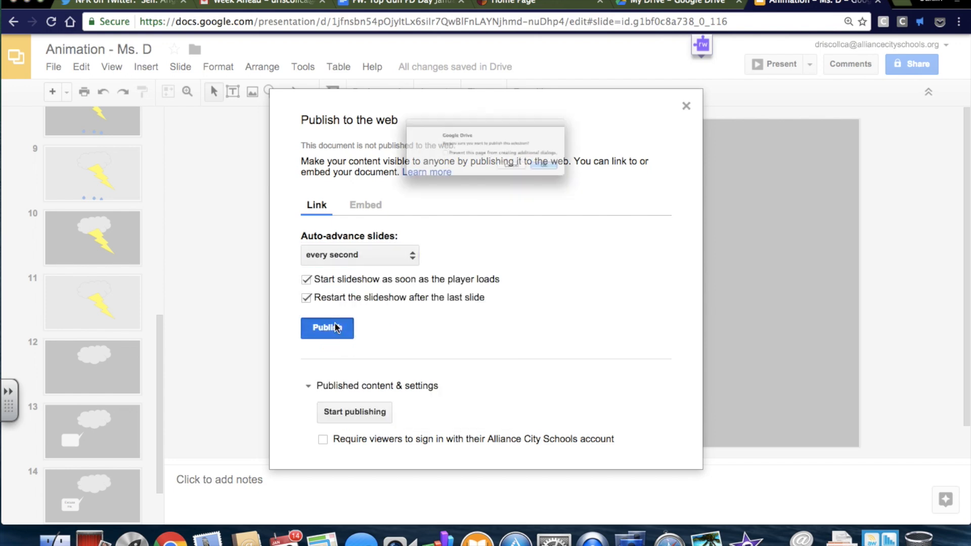
{"action": "left_click", "coordinate": [590, 183]}
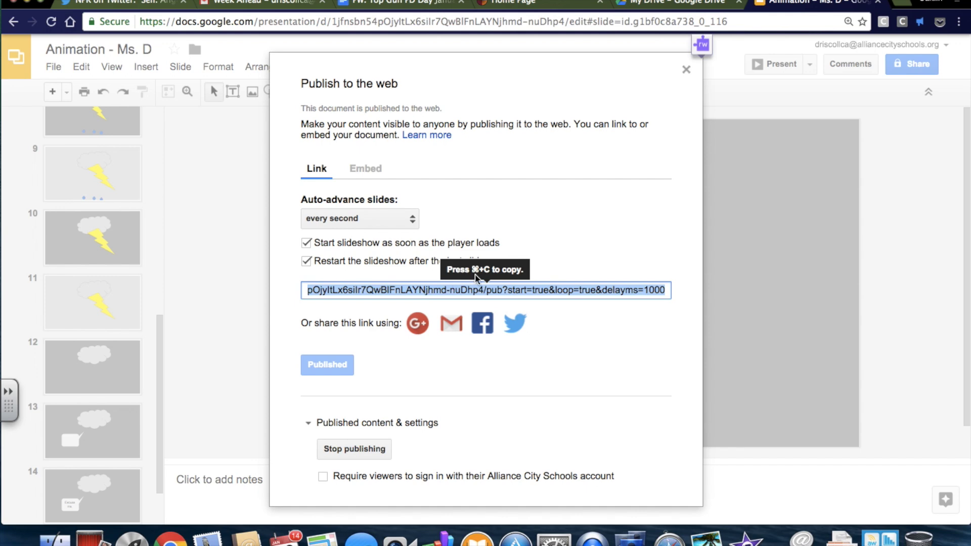
{"action": "key", "text": "super+c"}
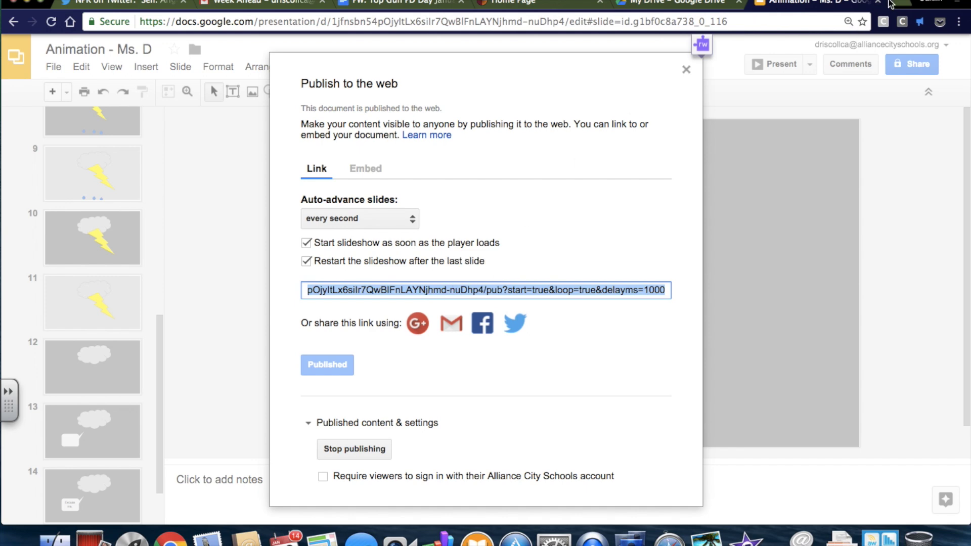